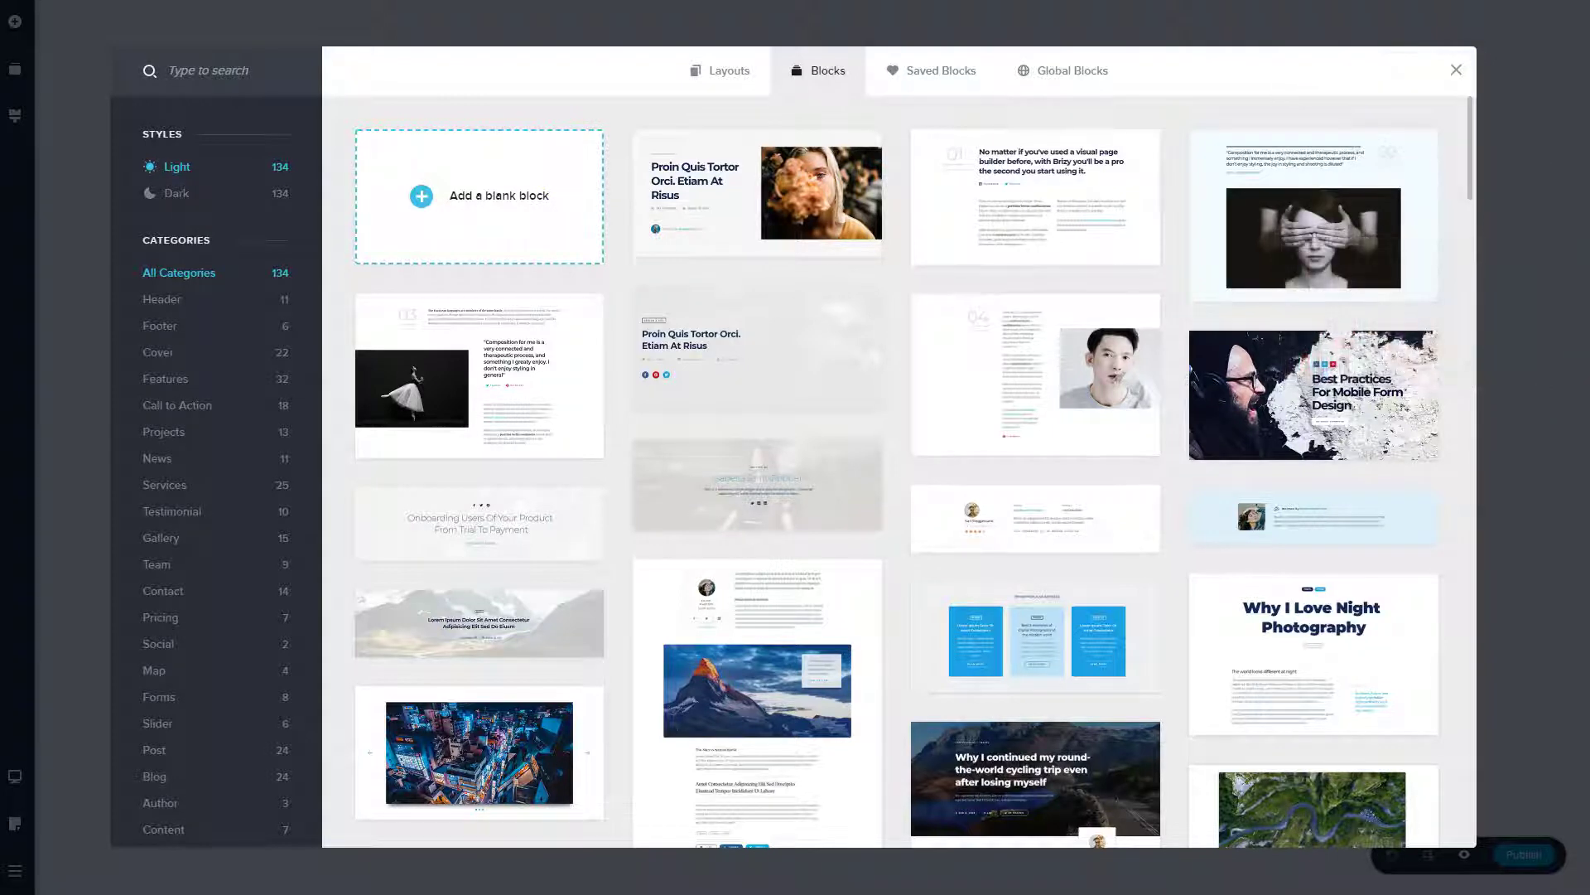
scroll(754, 315, "down", 10)
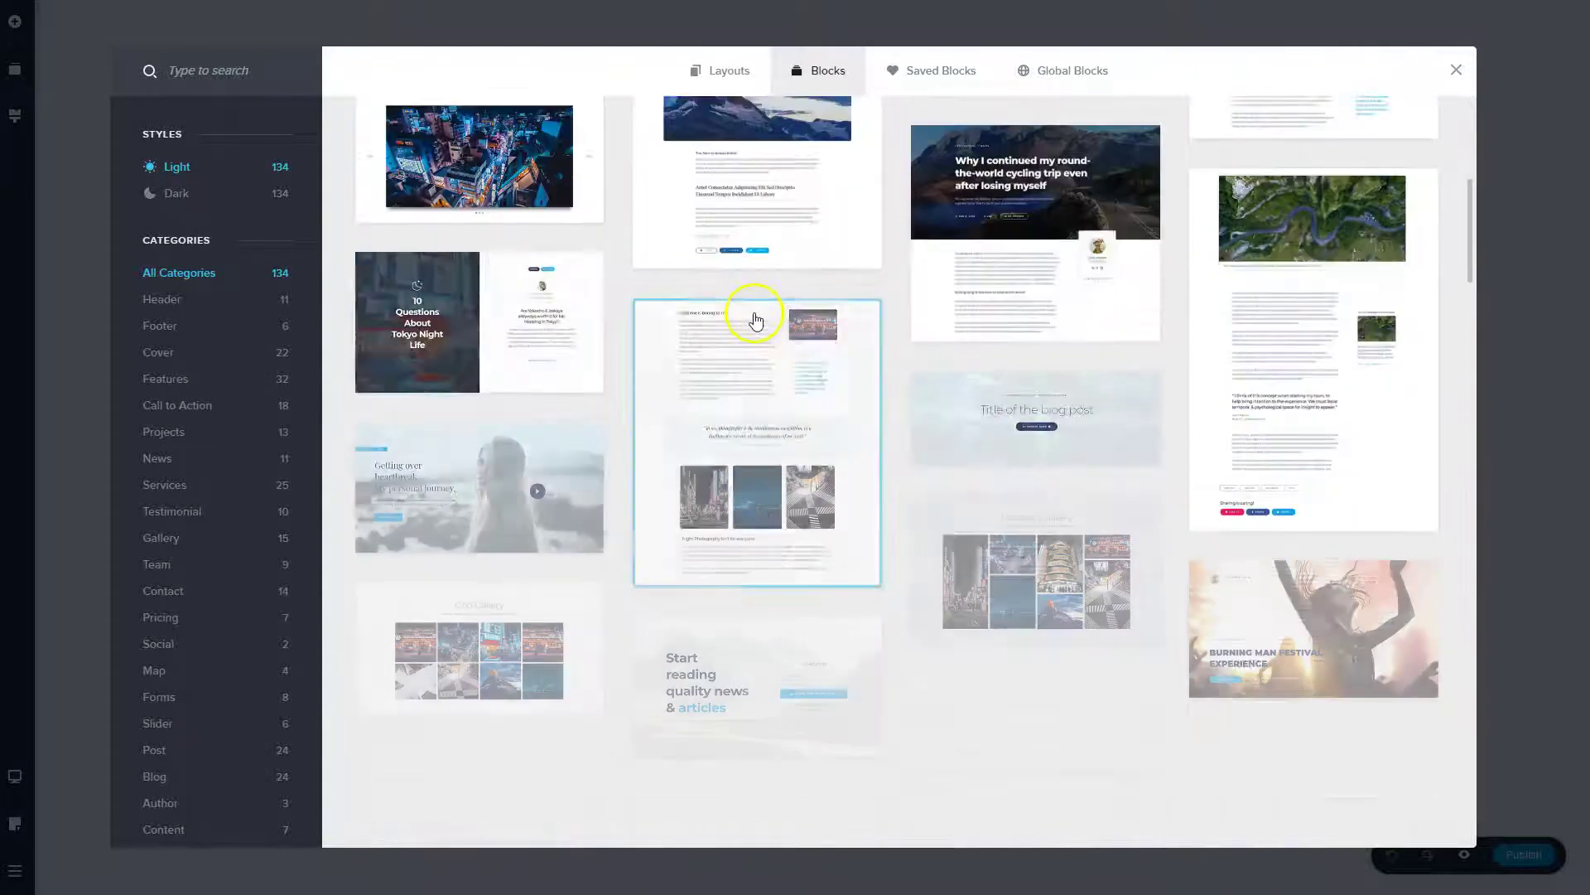
scroll(757, 323, "down", 15)
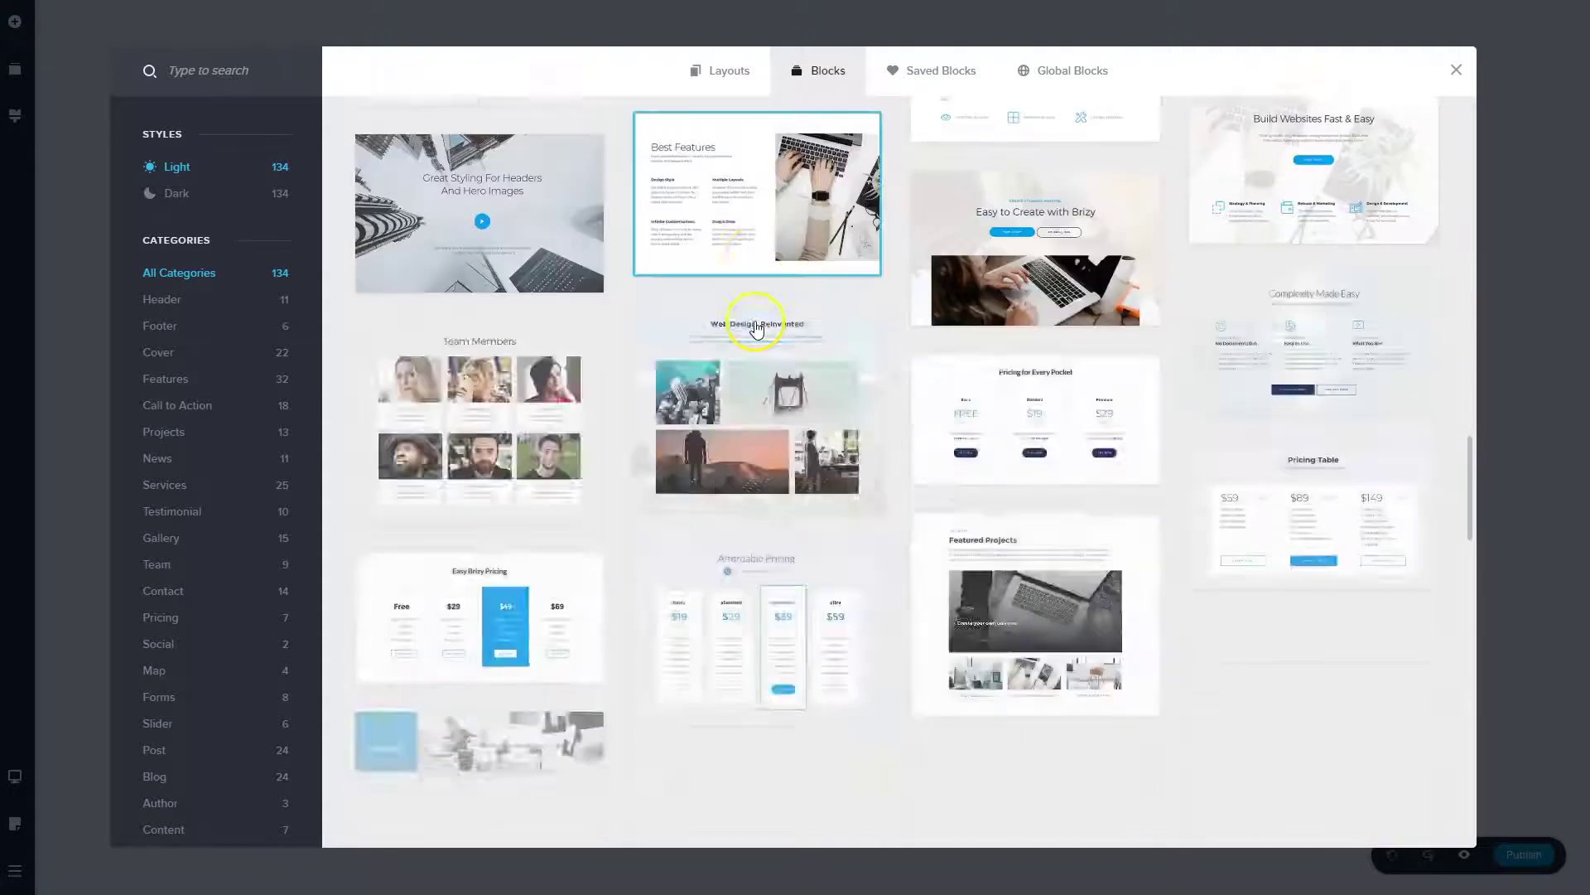
scroll(756, 326, "down", 8)
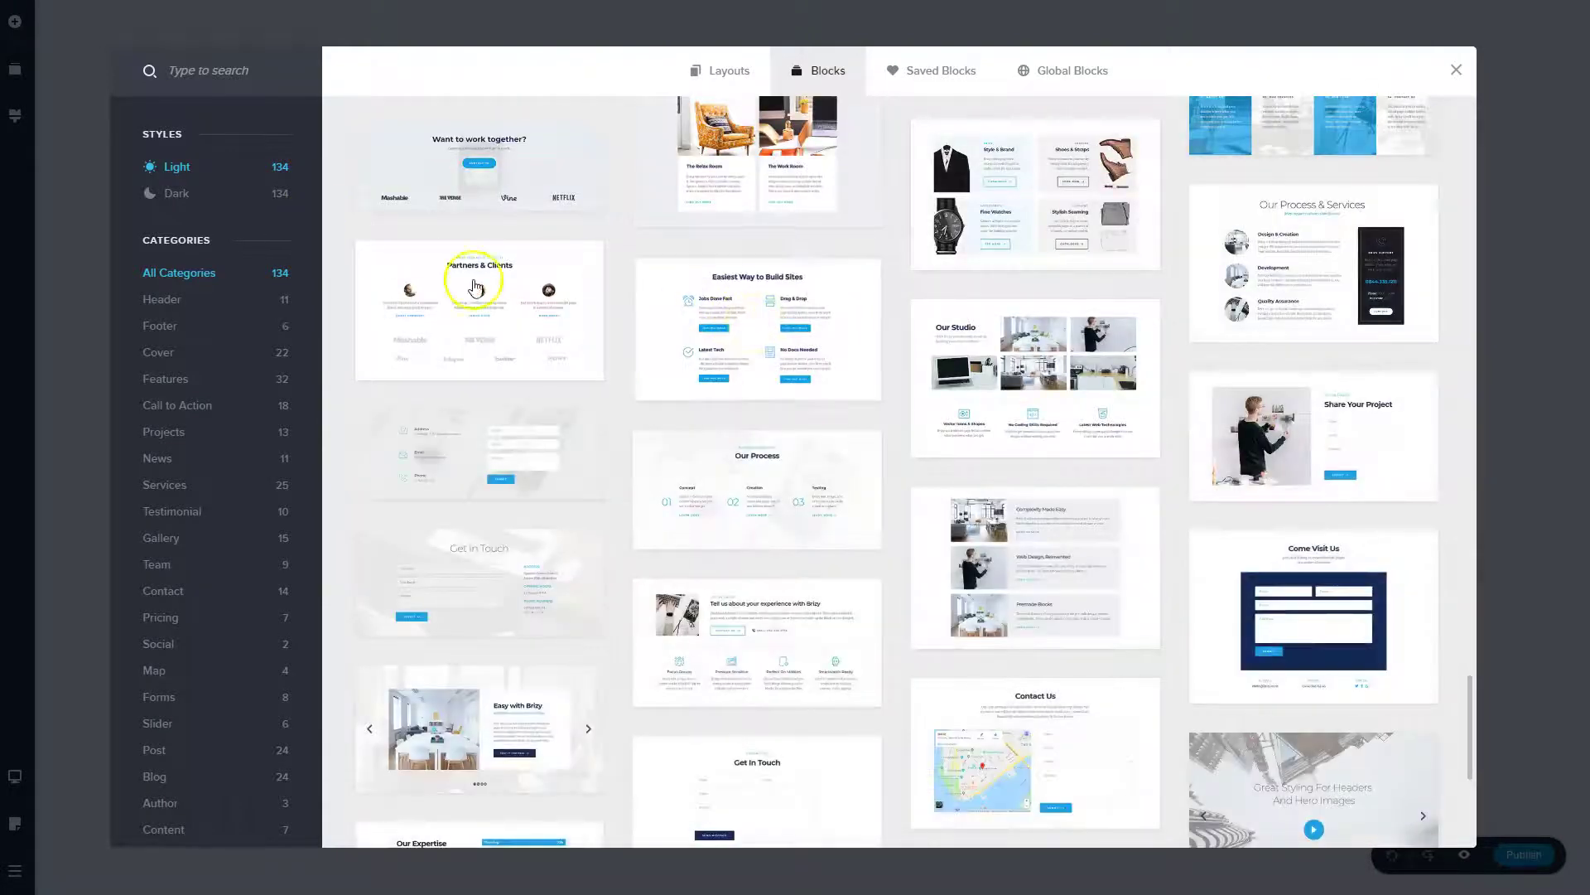
scroll(745, 348, "up", 8)
scroll(740, 365, "up", 5)
left_click(1456, 70)
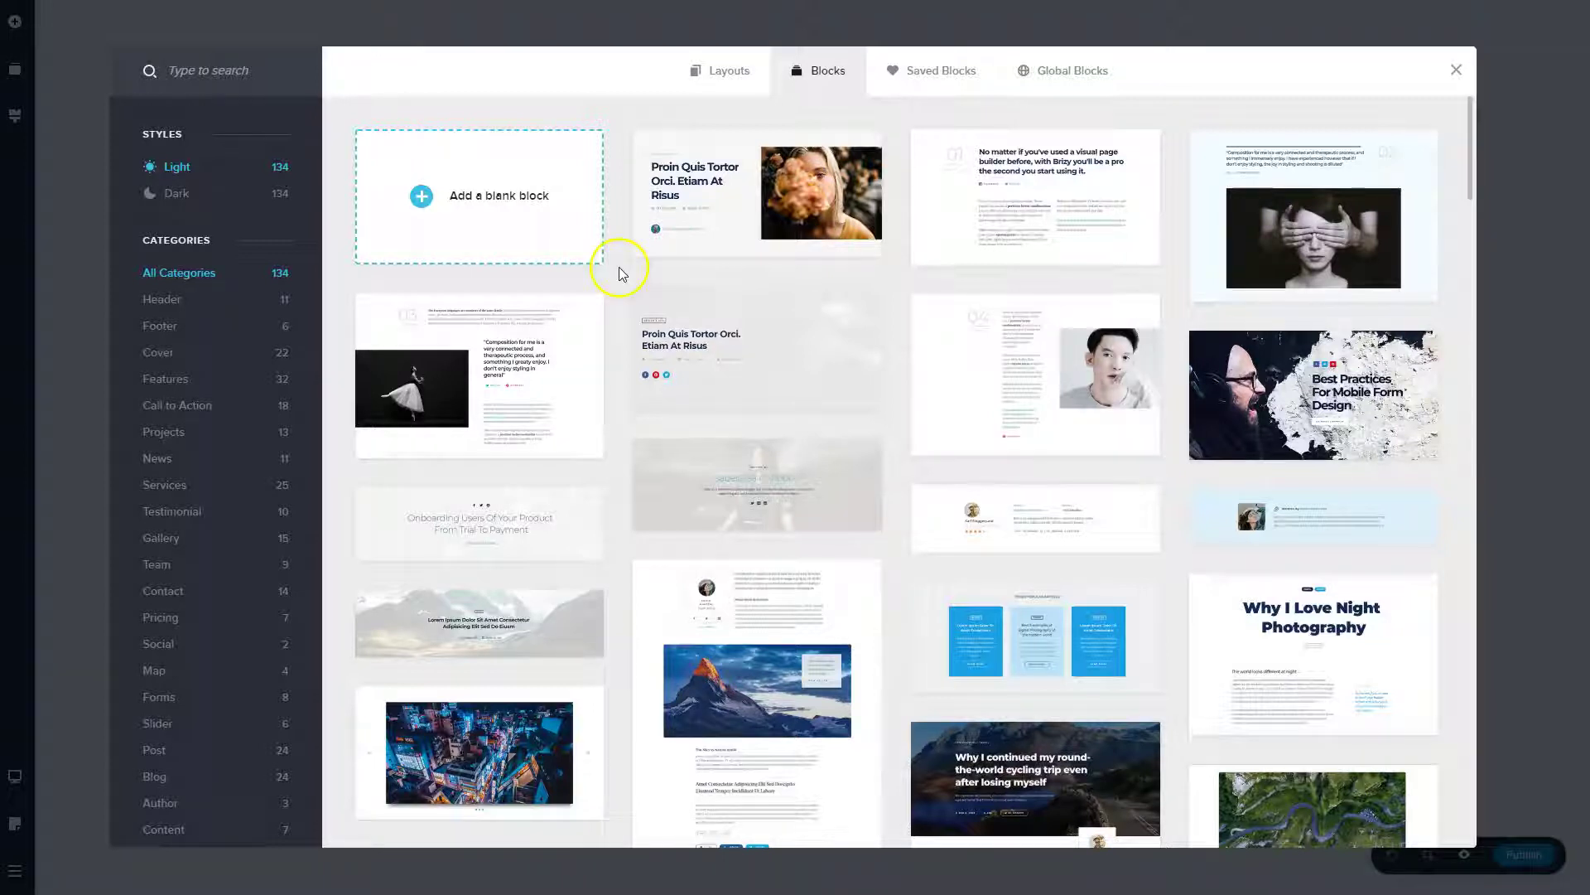
Step: Toggle block previews between dark and light styles, then filter the library to Features blocks
left_click(218, 194)
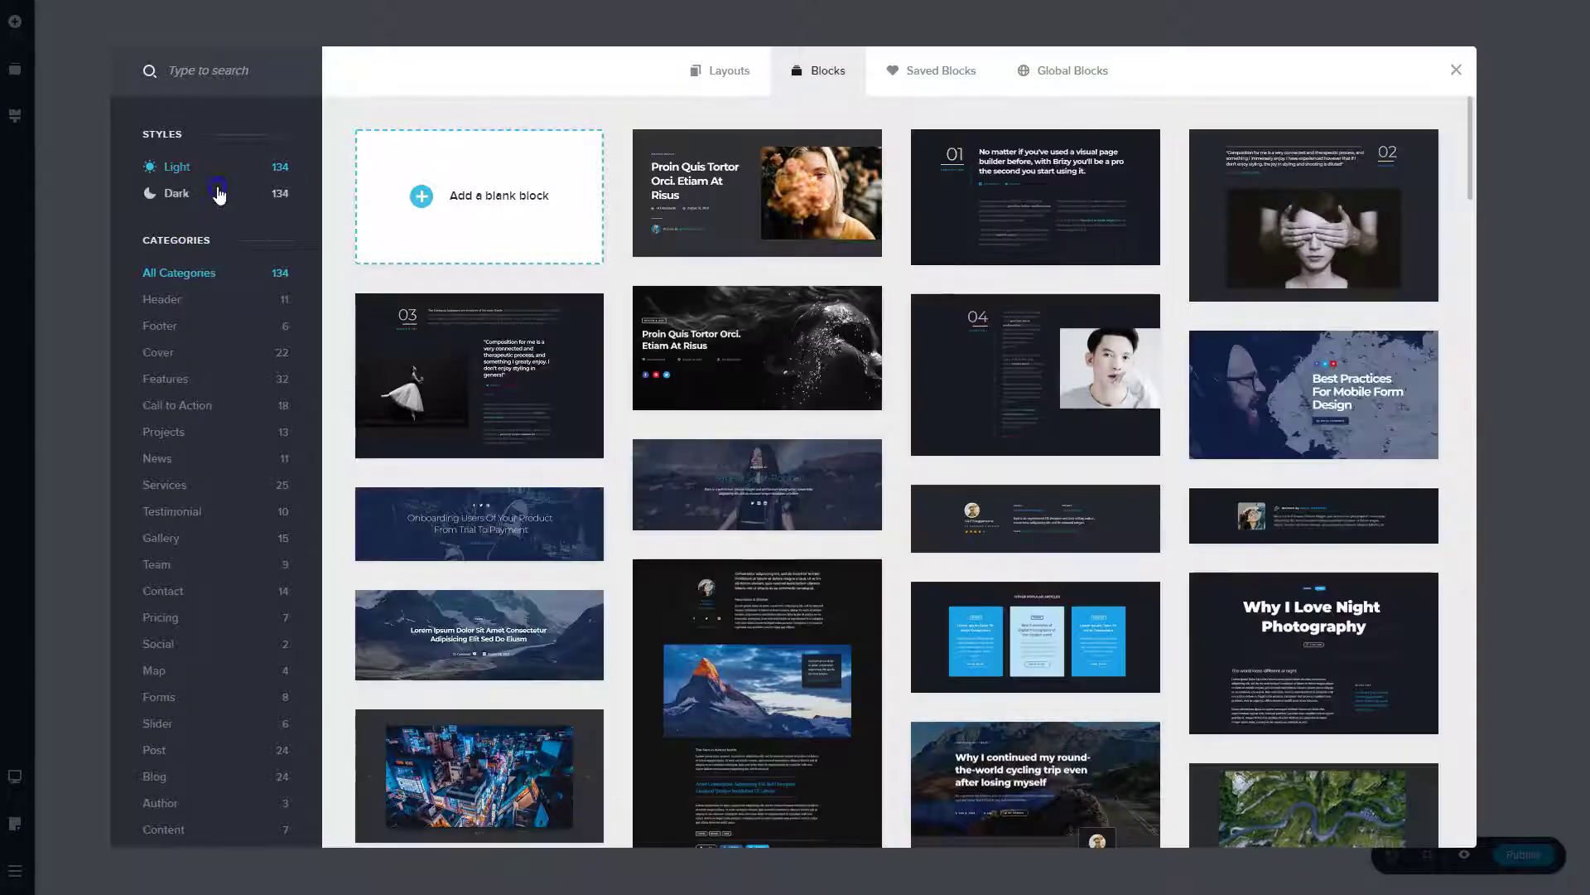
left_click(192, 169)
left_click(222, 83)
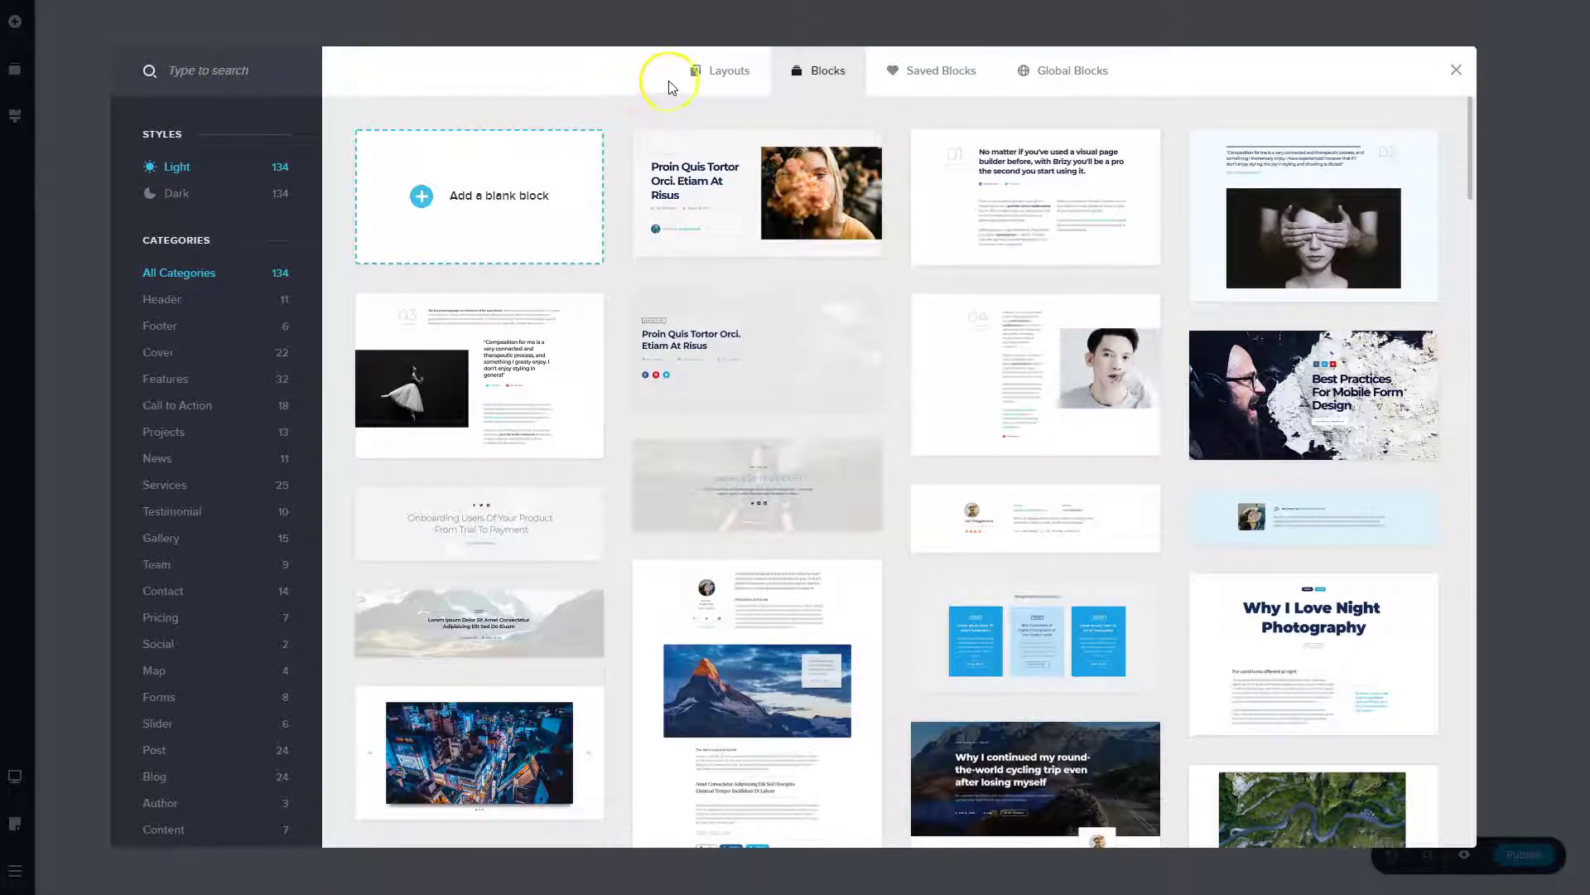
scroll(957, 300, "down", 6)
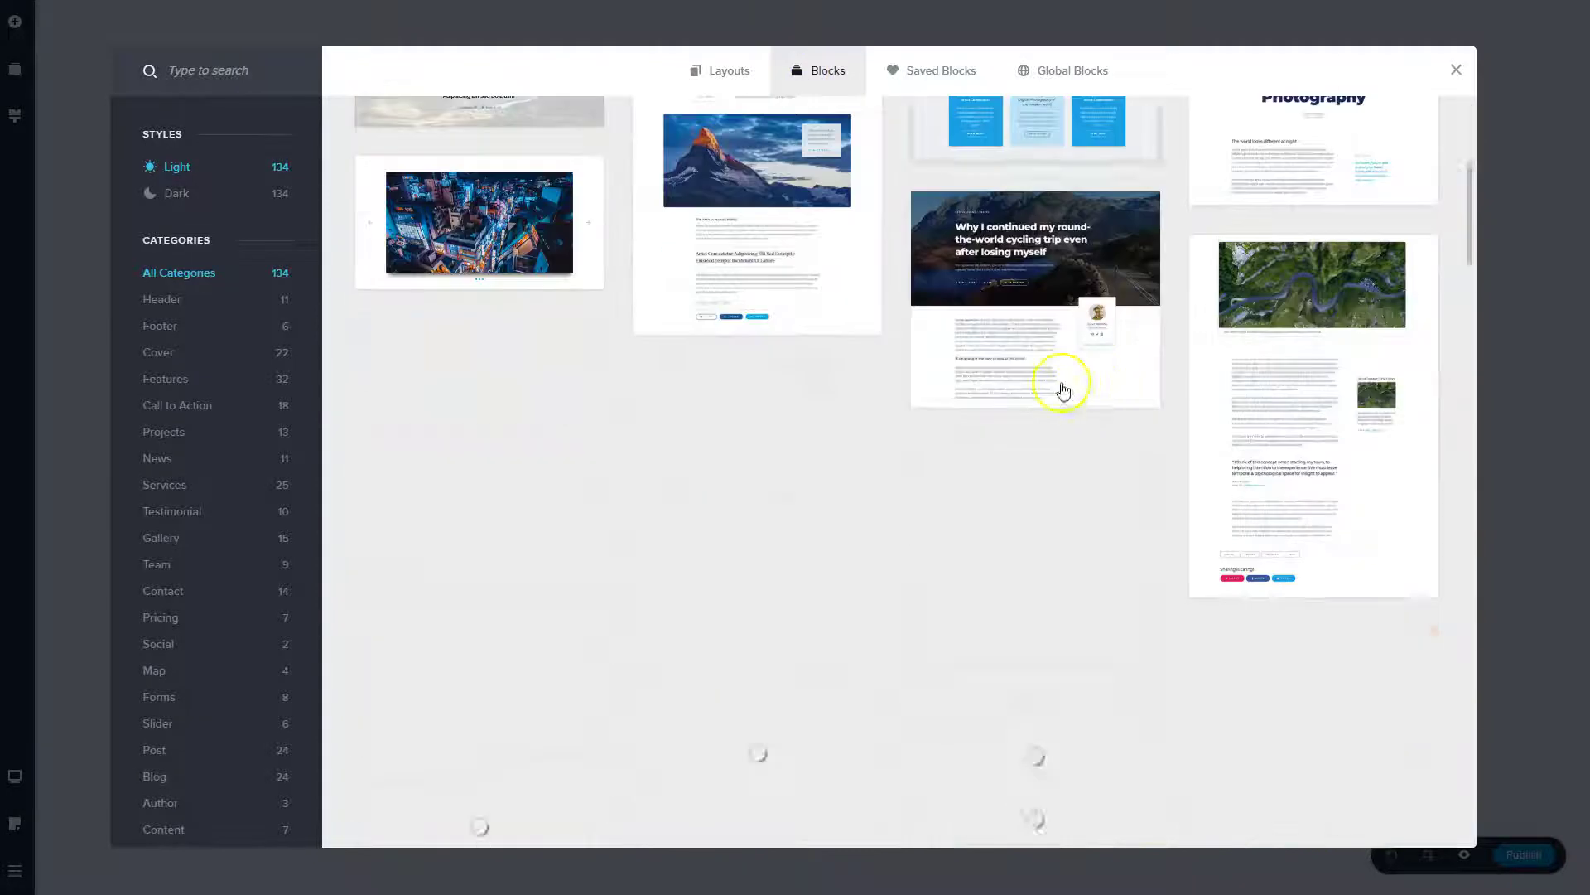
left_click(188, 384)
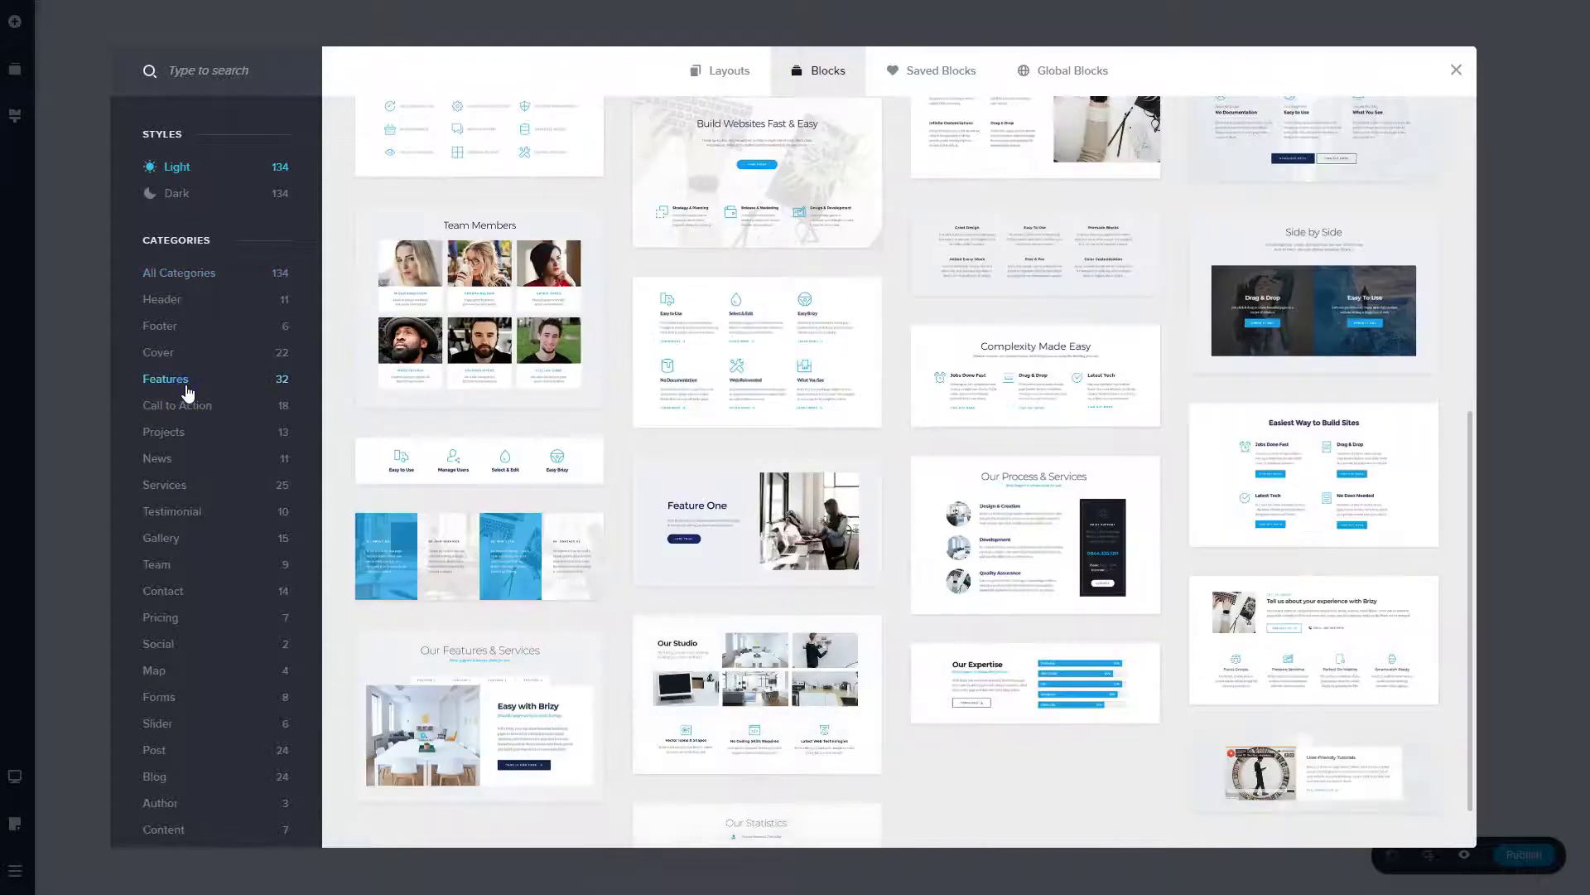
Step: Insert the Easy to Use features block, then delete it to leave the page empty
left_click(745, 367)
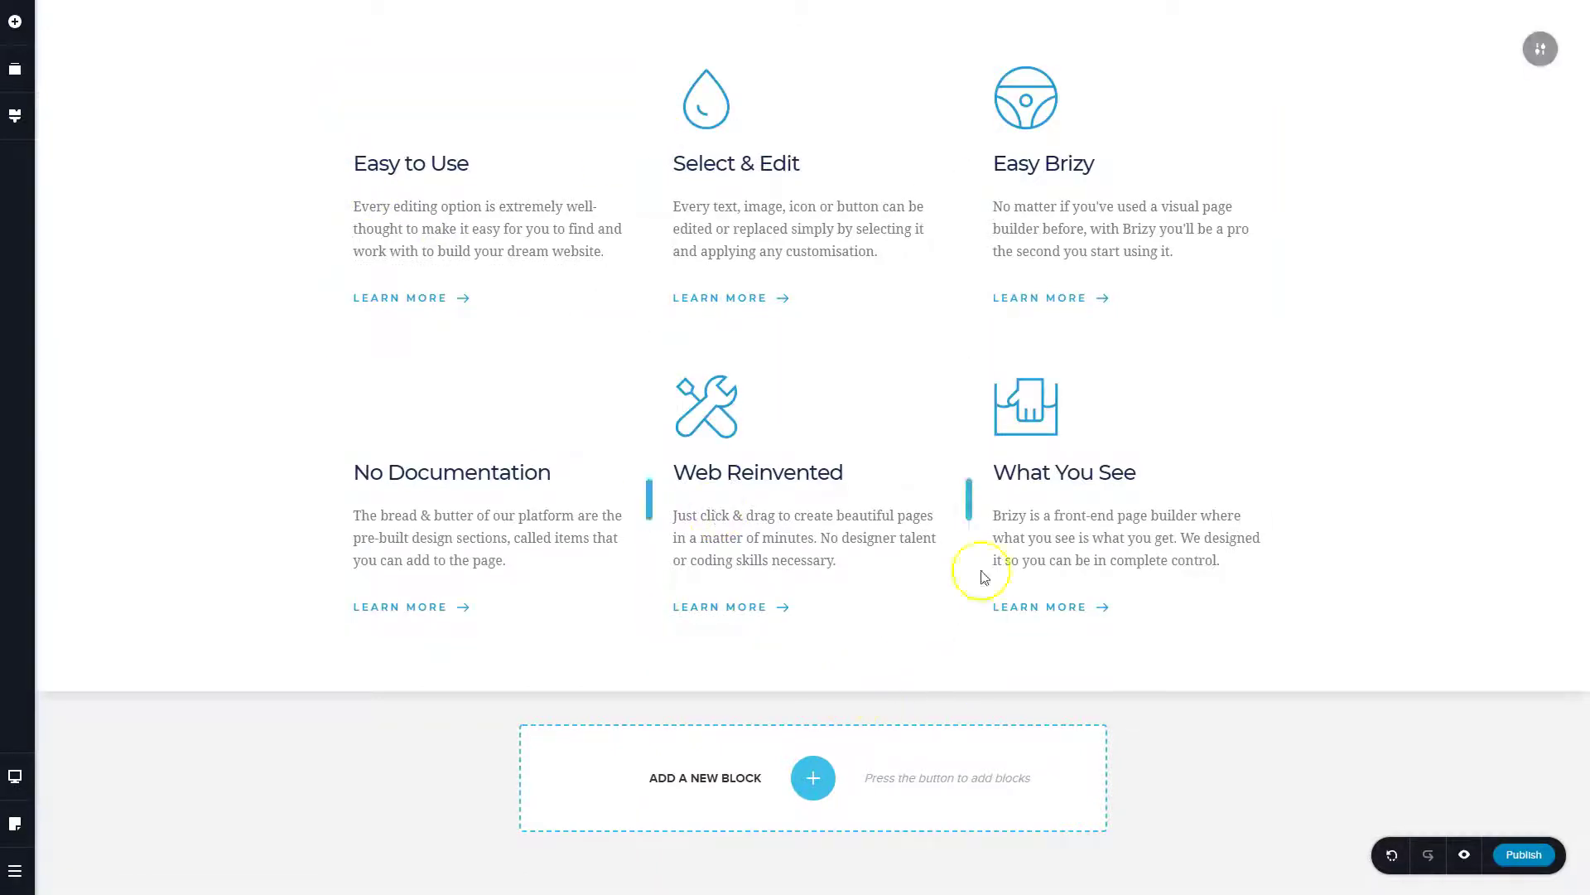
left_click(1537, 55)
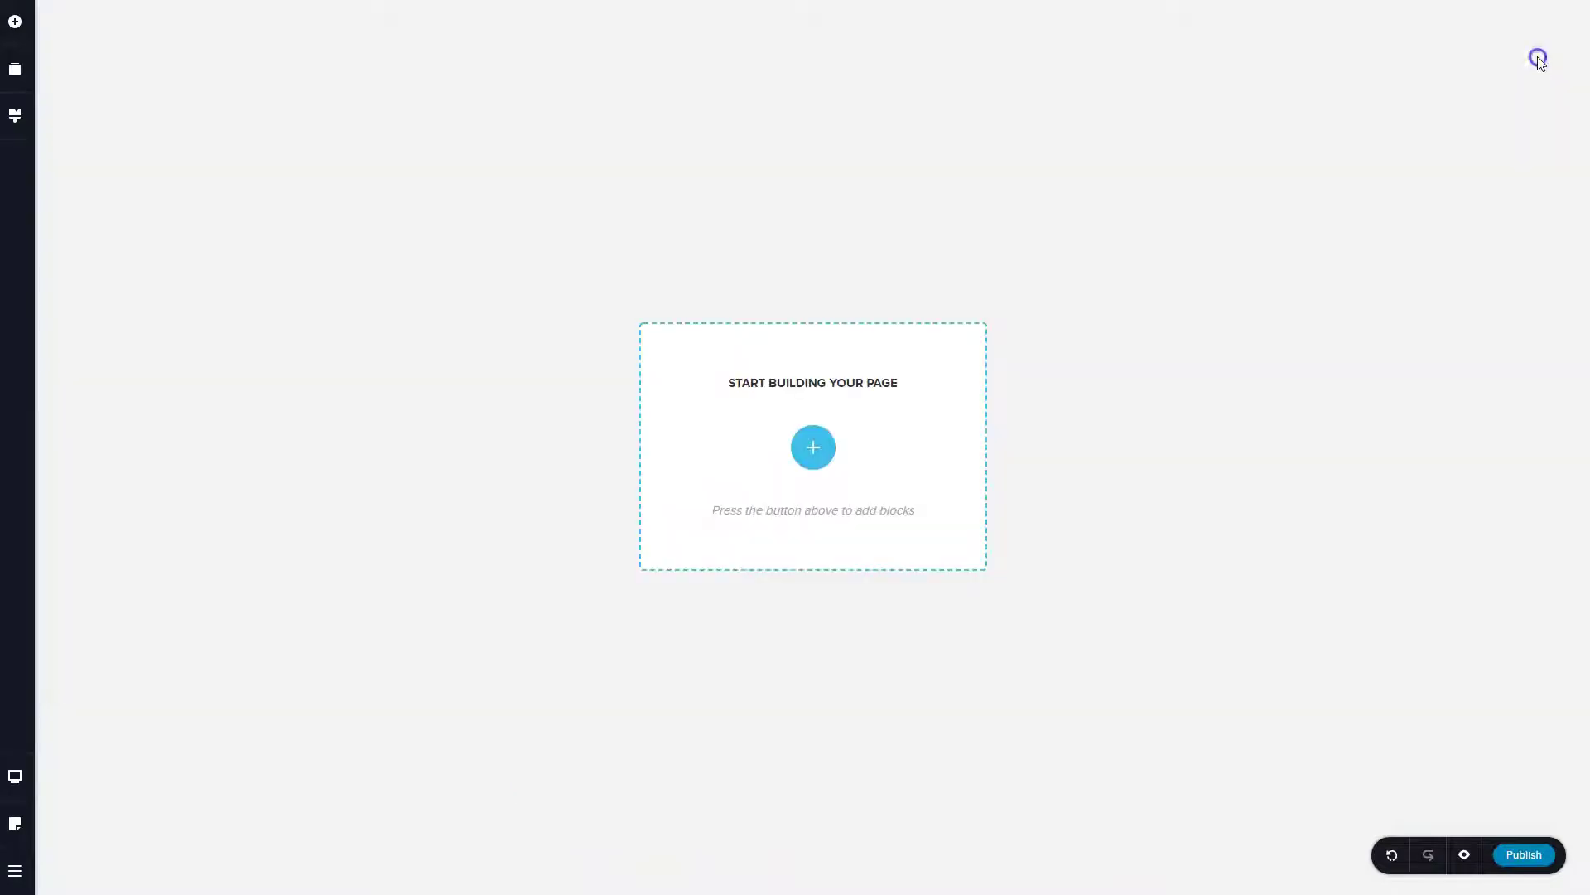
left_click(816, 457)
left_click(719, 73)
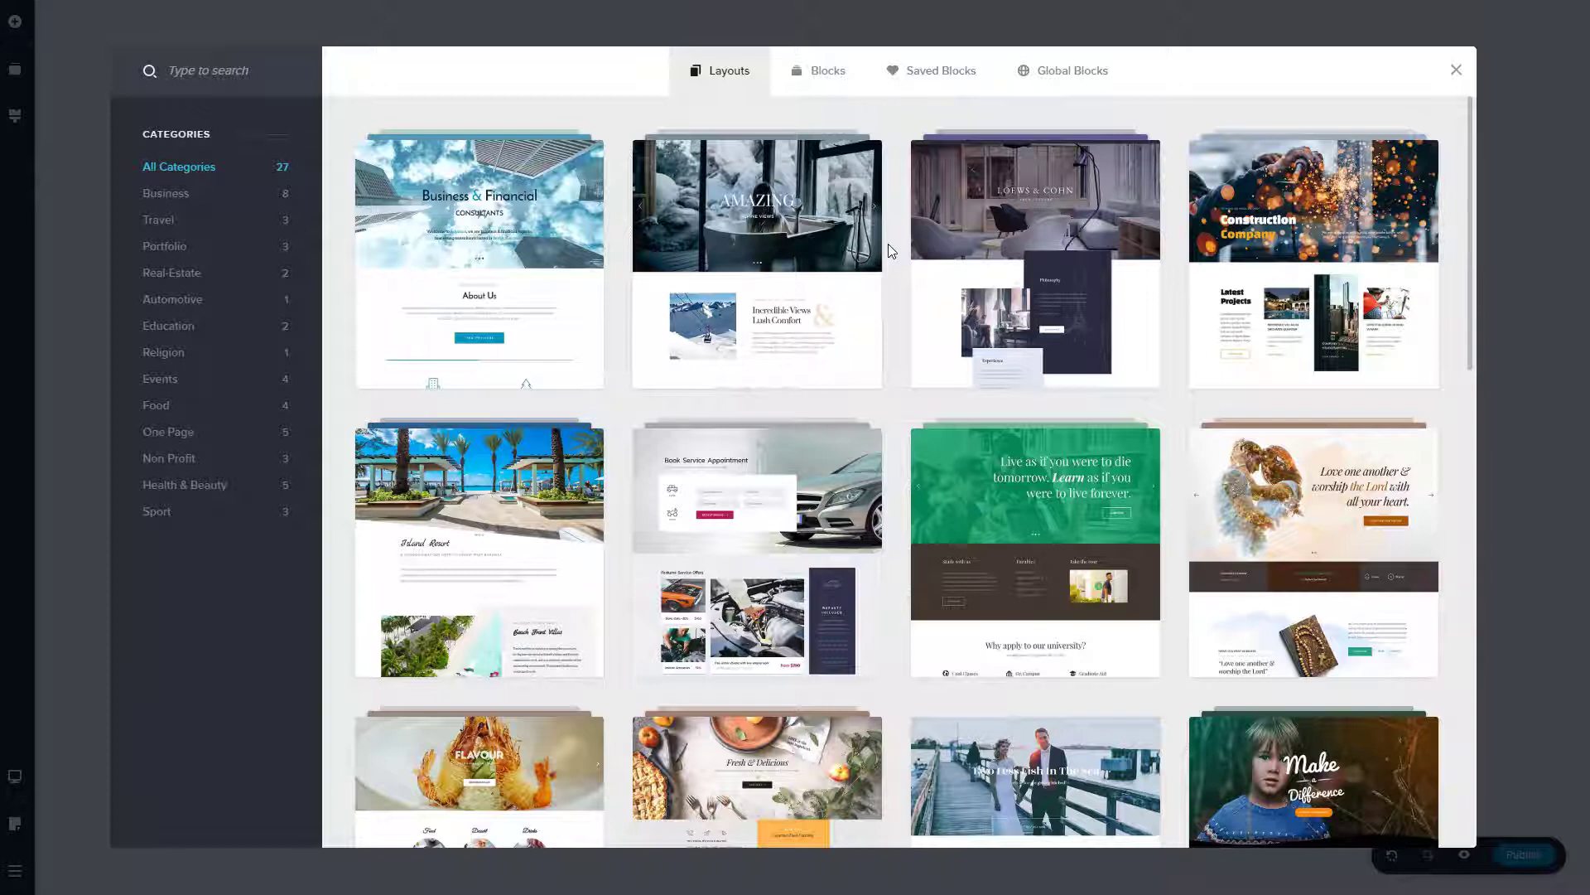
scroll(632, 302, "down", 4)
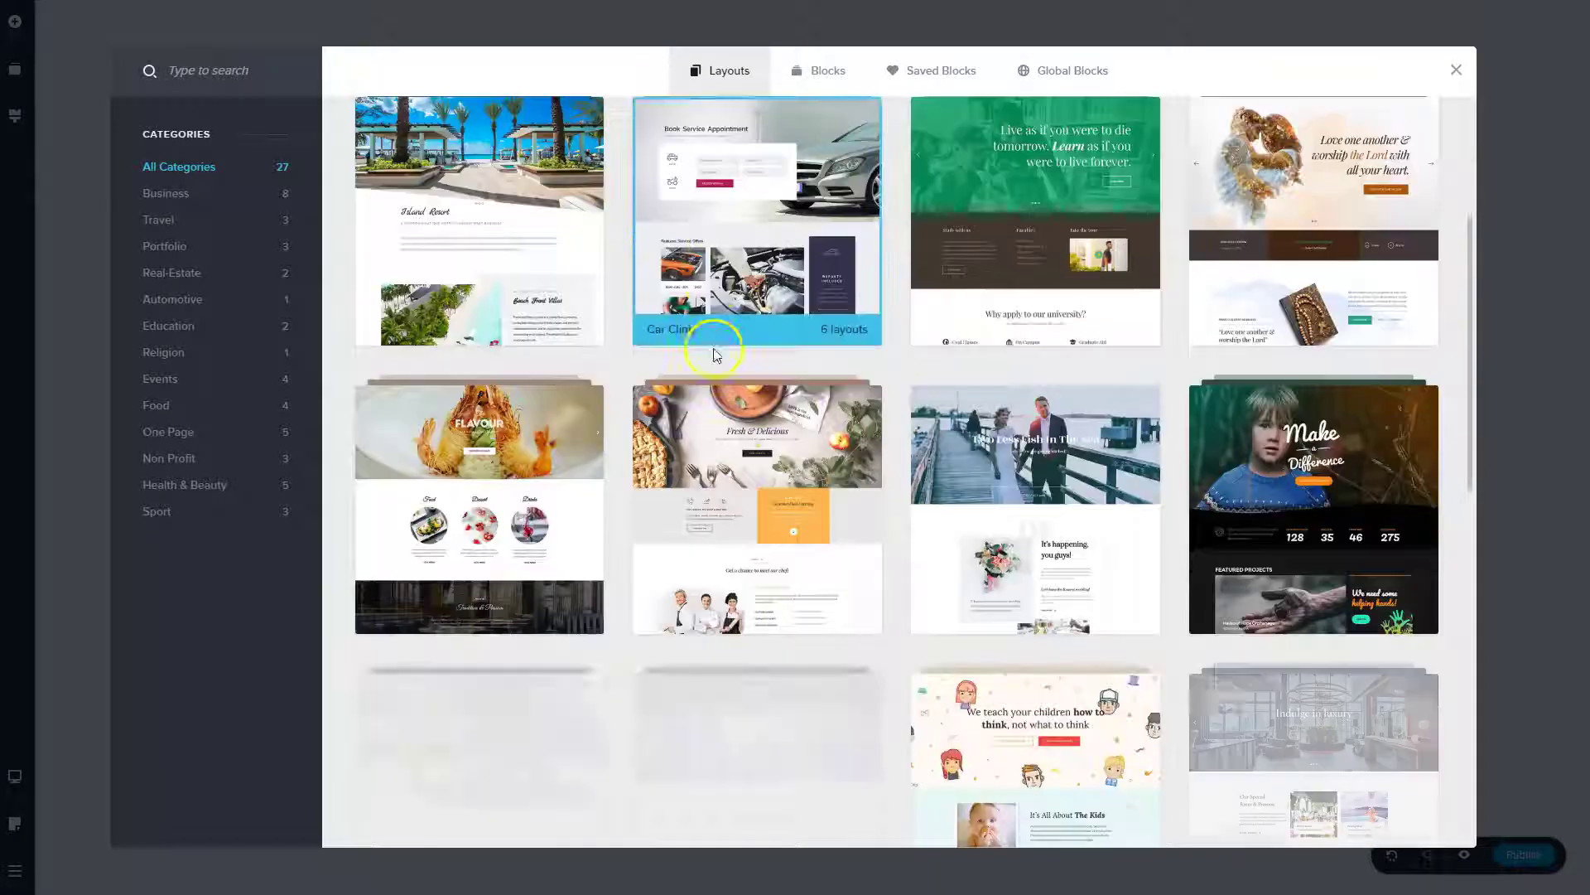
scroll(882, 379, "up", 4)
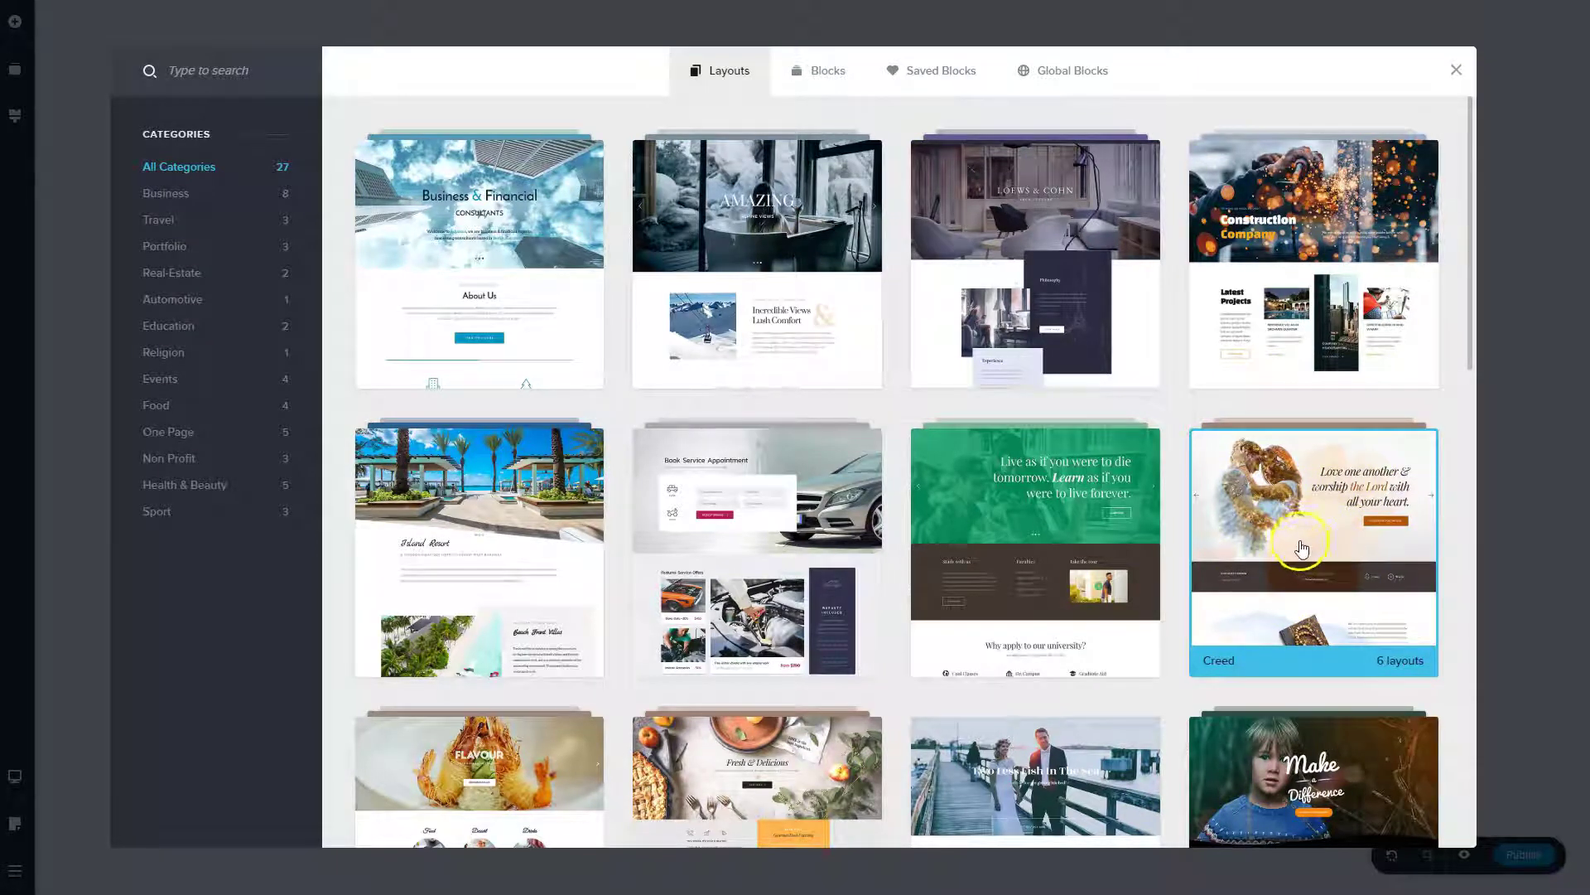
Step: Preview the Creed layout's About, Ministries, Sermons and Contact pages, then import its Homepage
left_click(1290, 585)
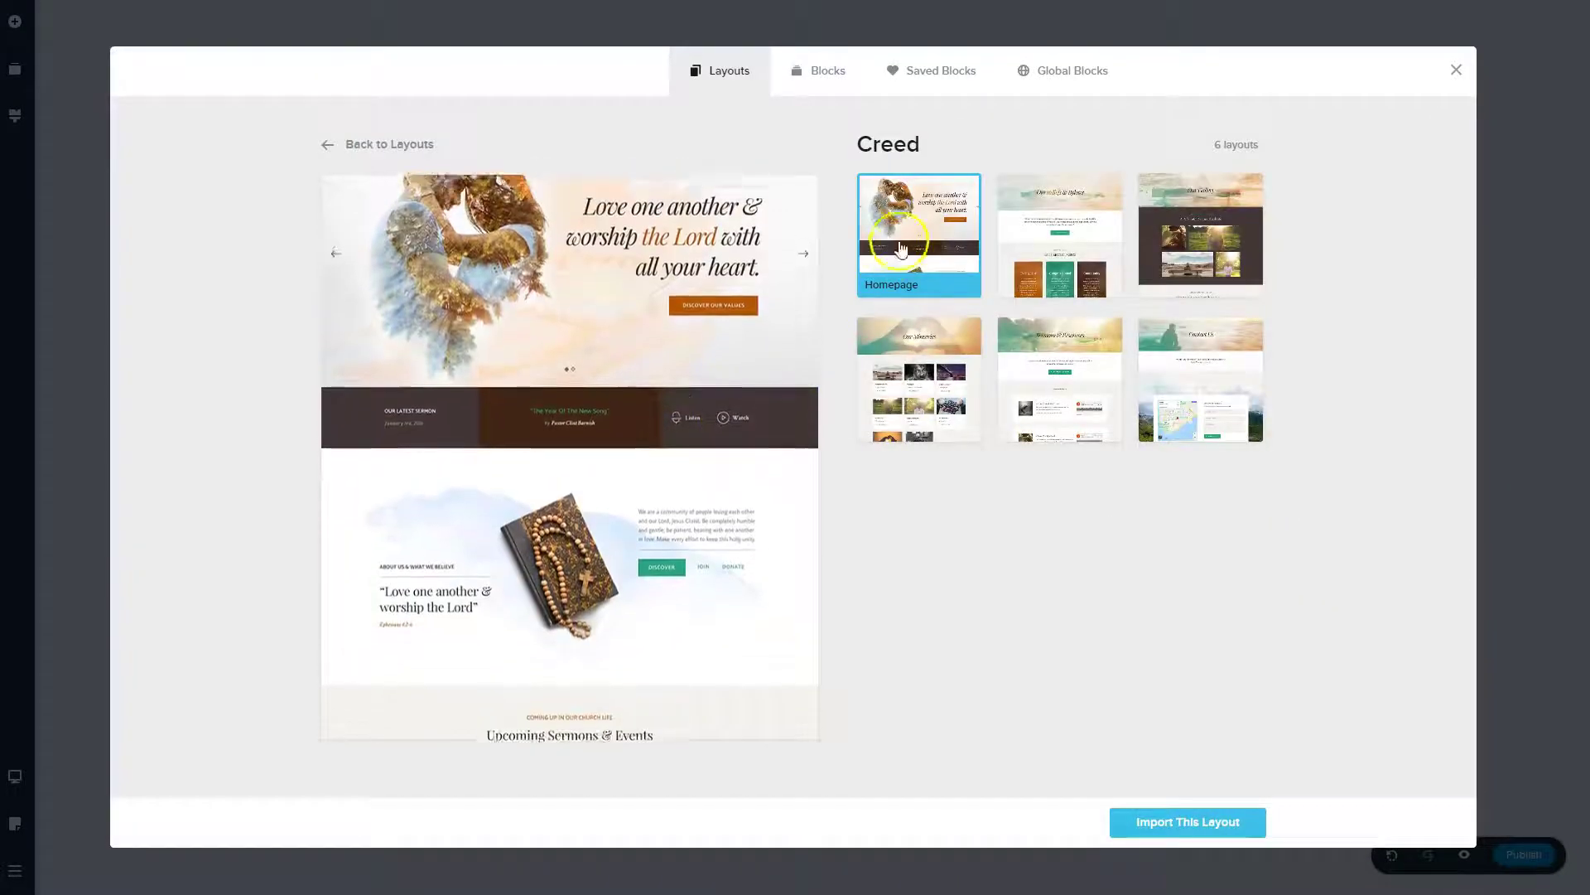
left_click(1044, 248)
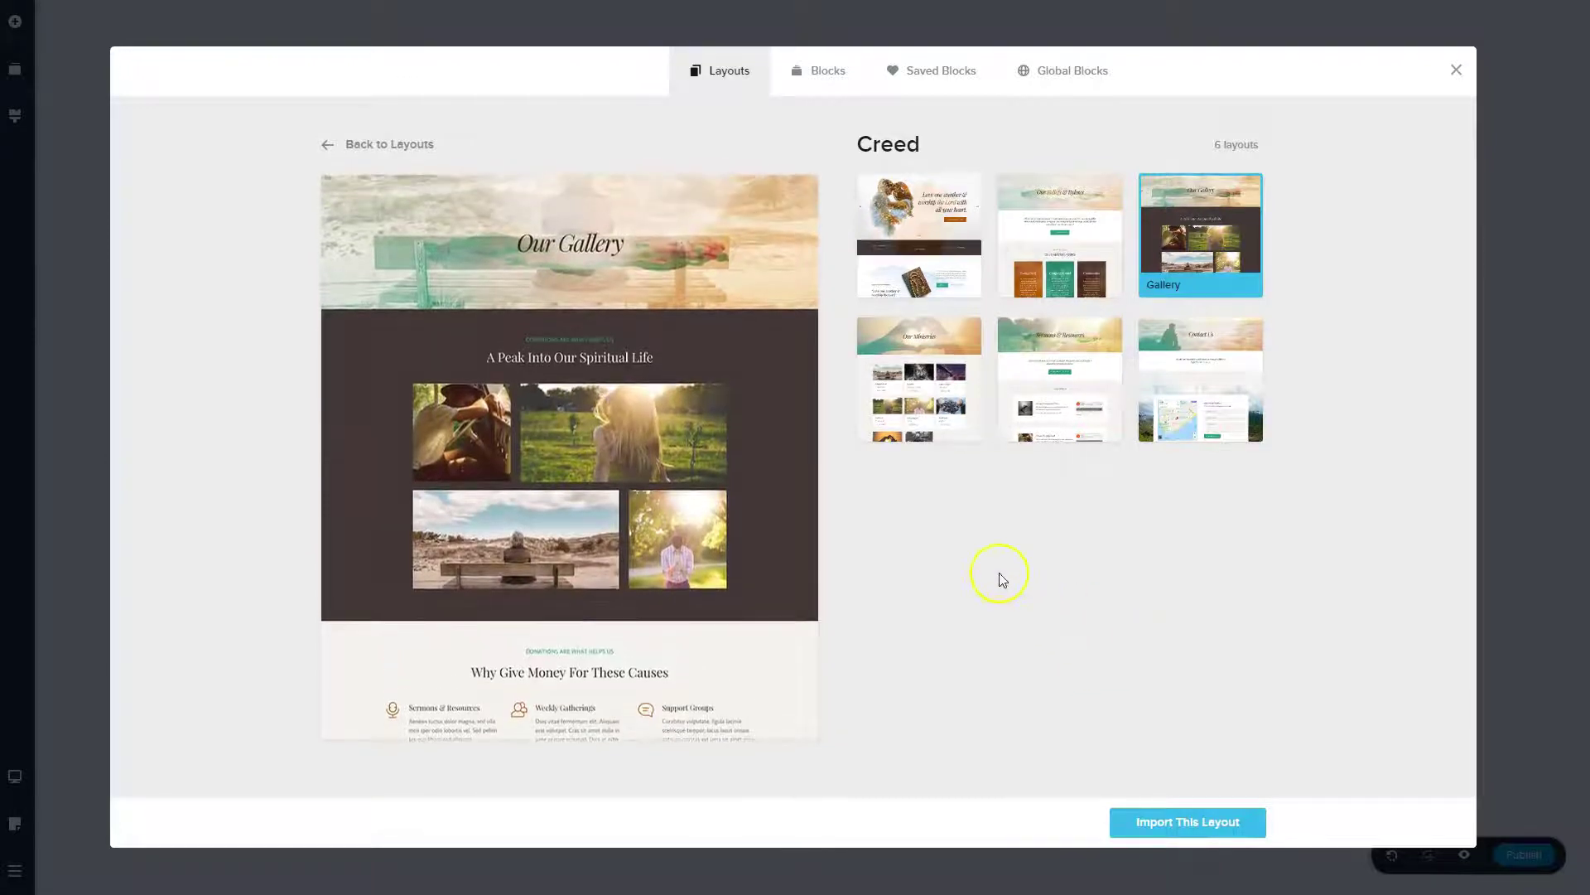
left_click(920, 397)
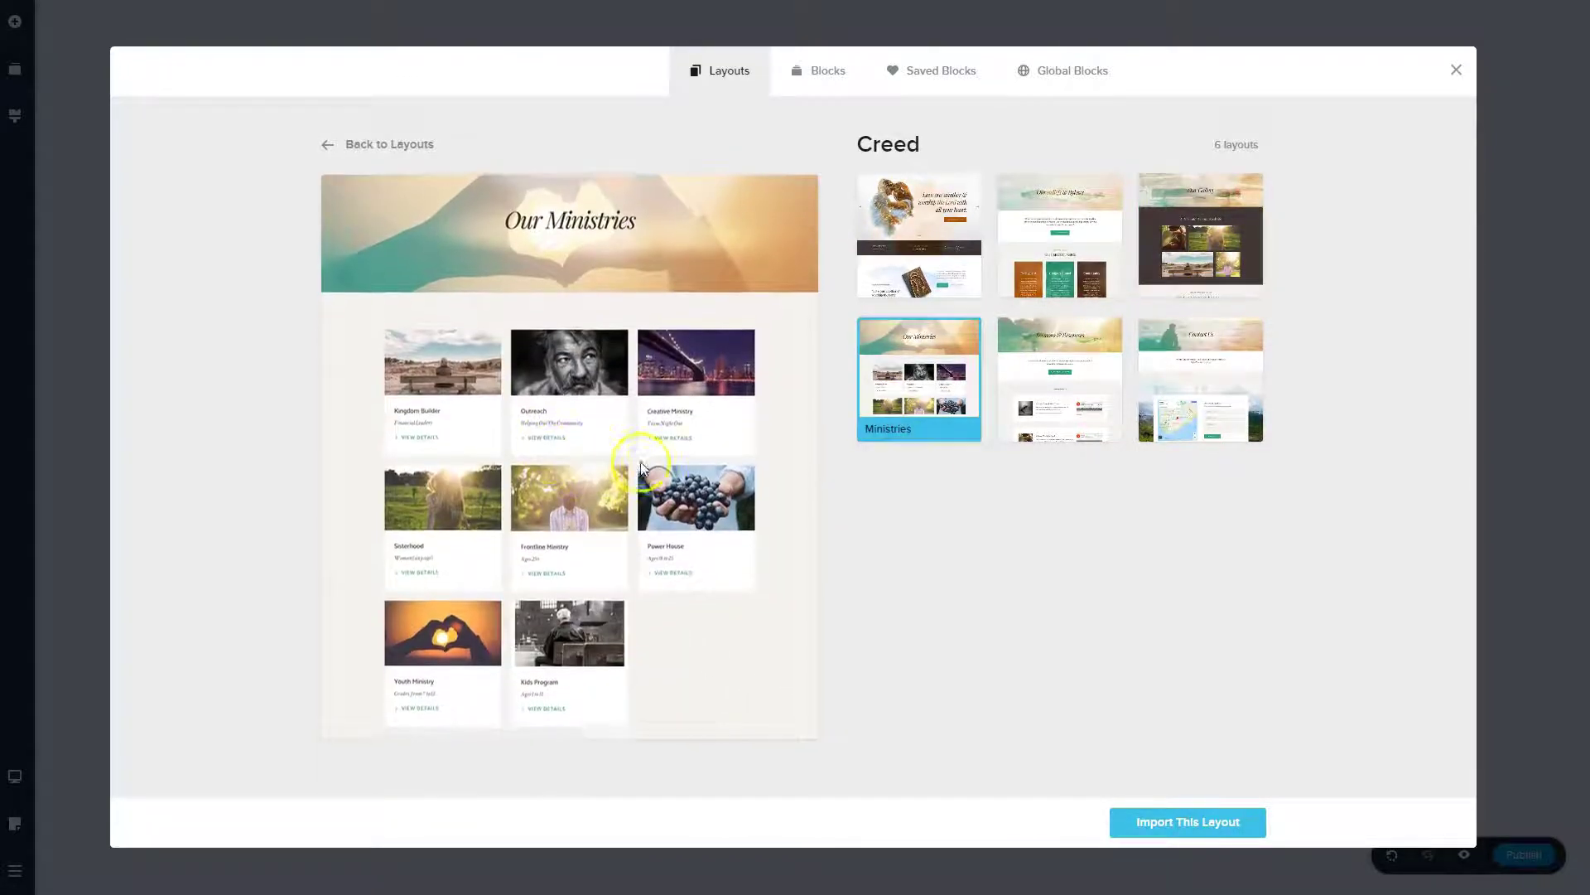
left_click(1093, 389)
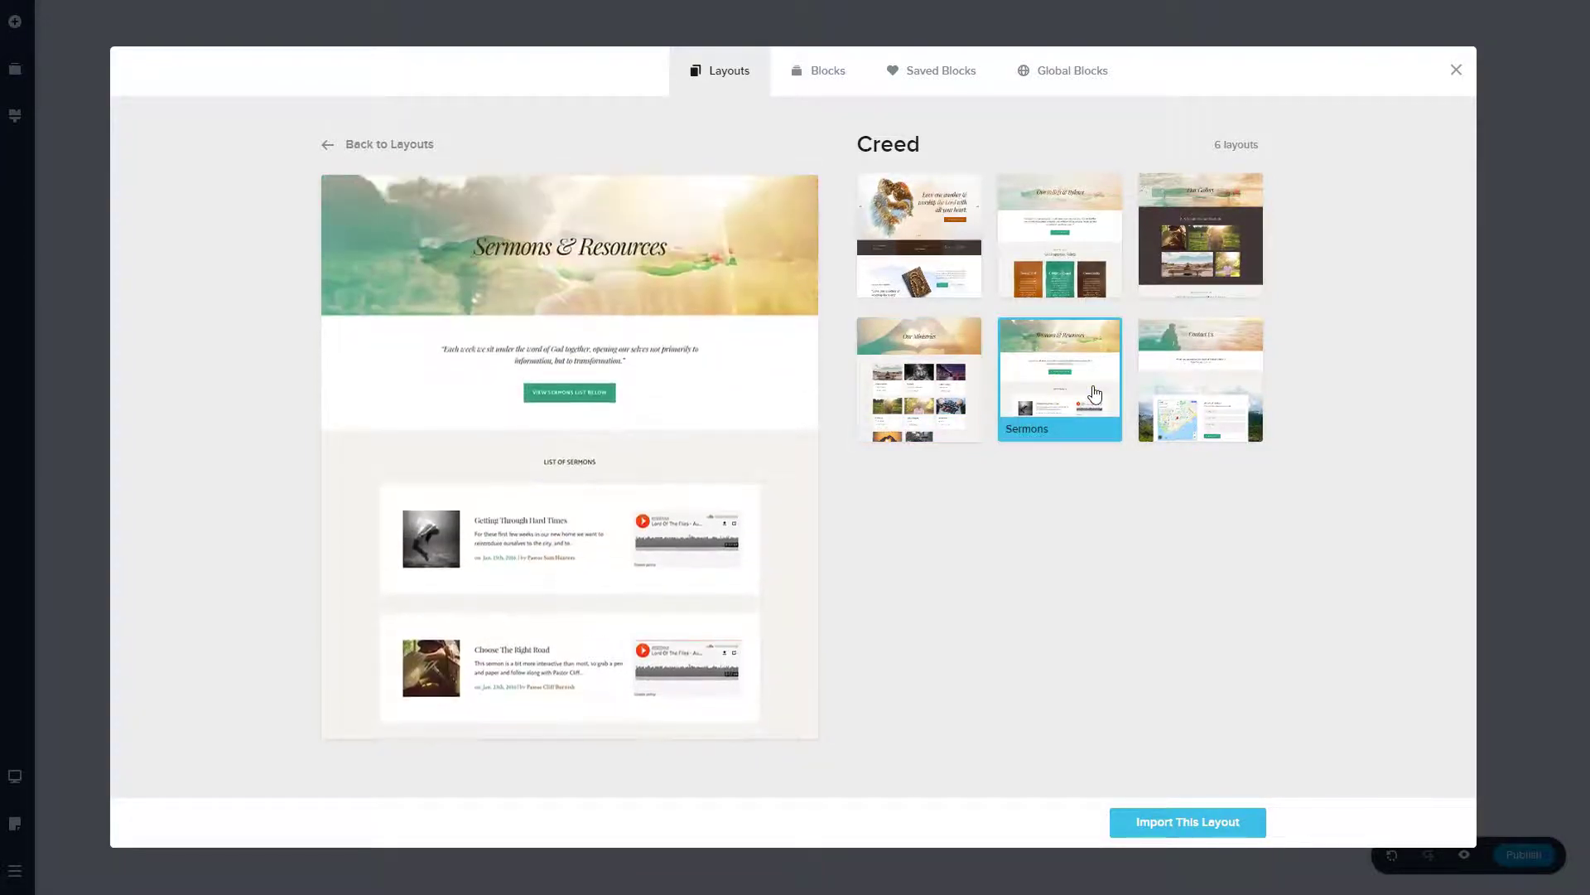
left_click(1216, 386)
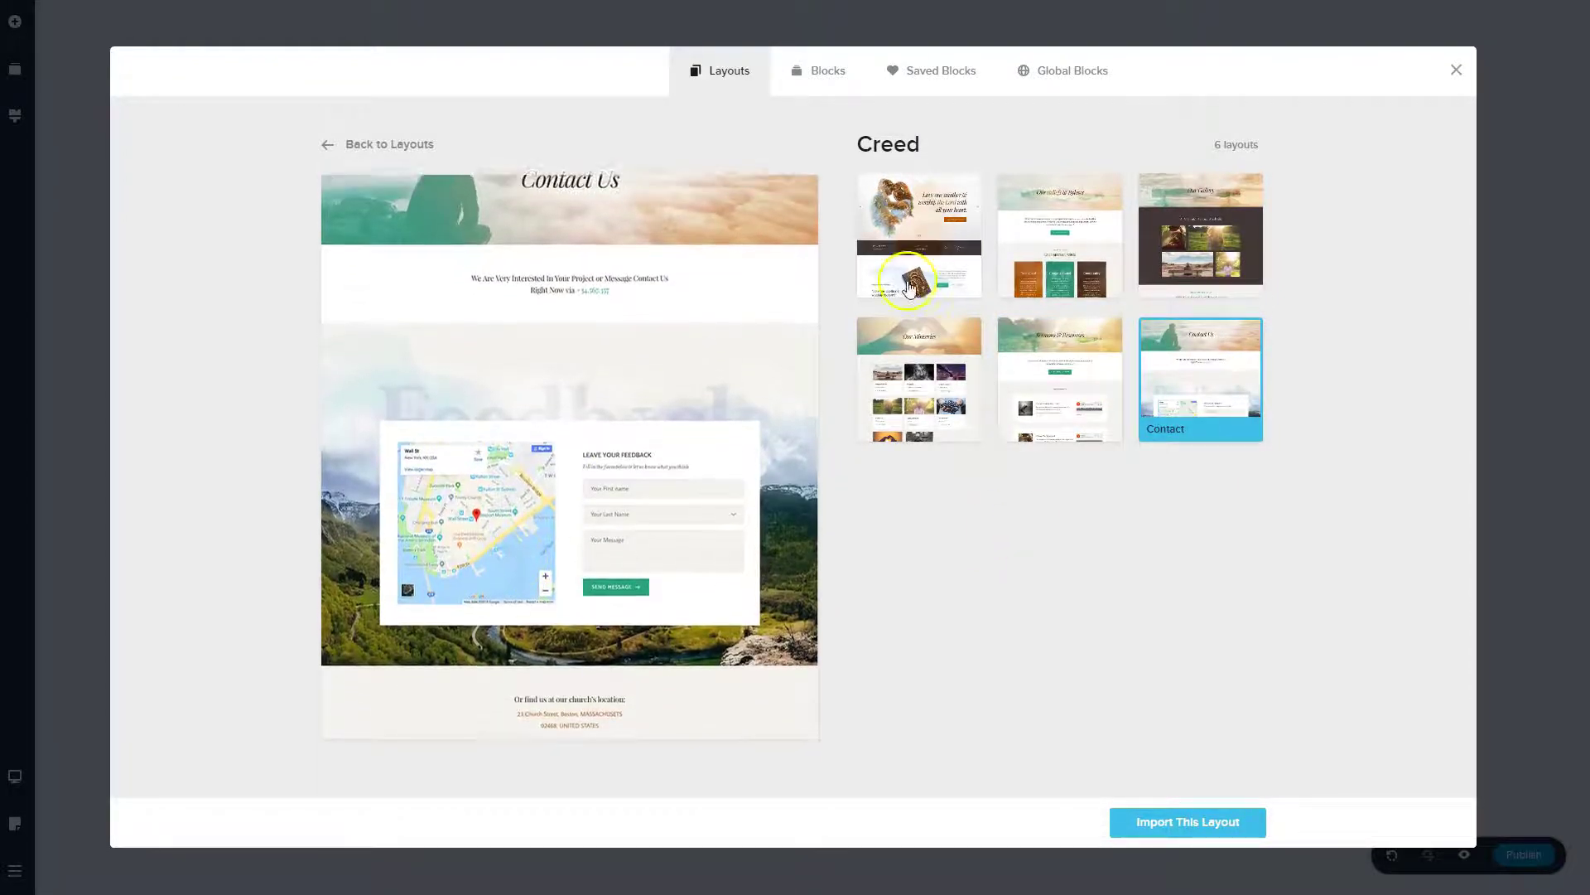
left_click(905, 240)
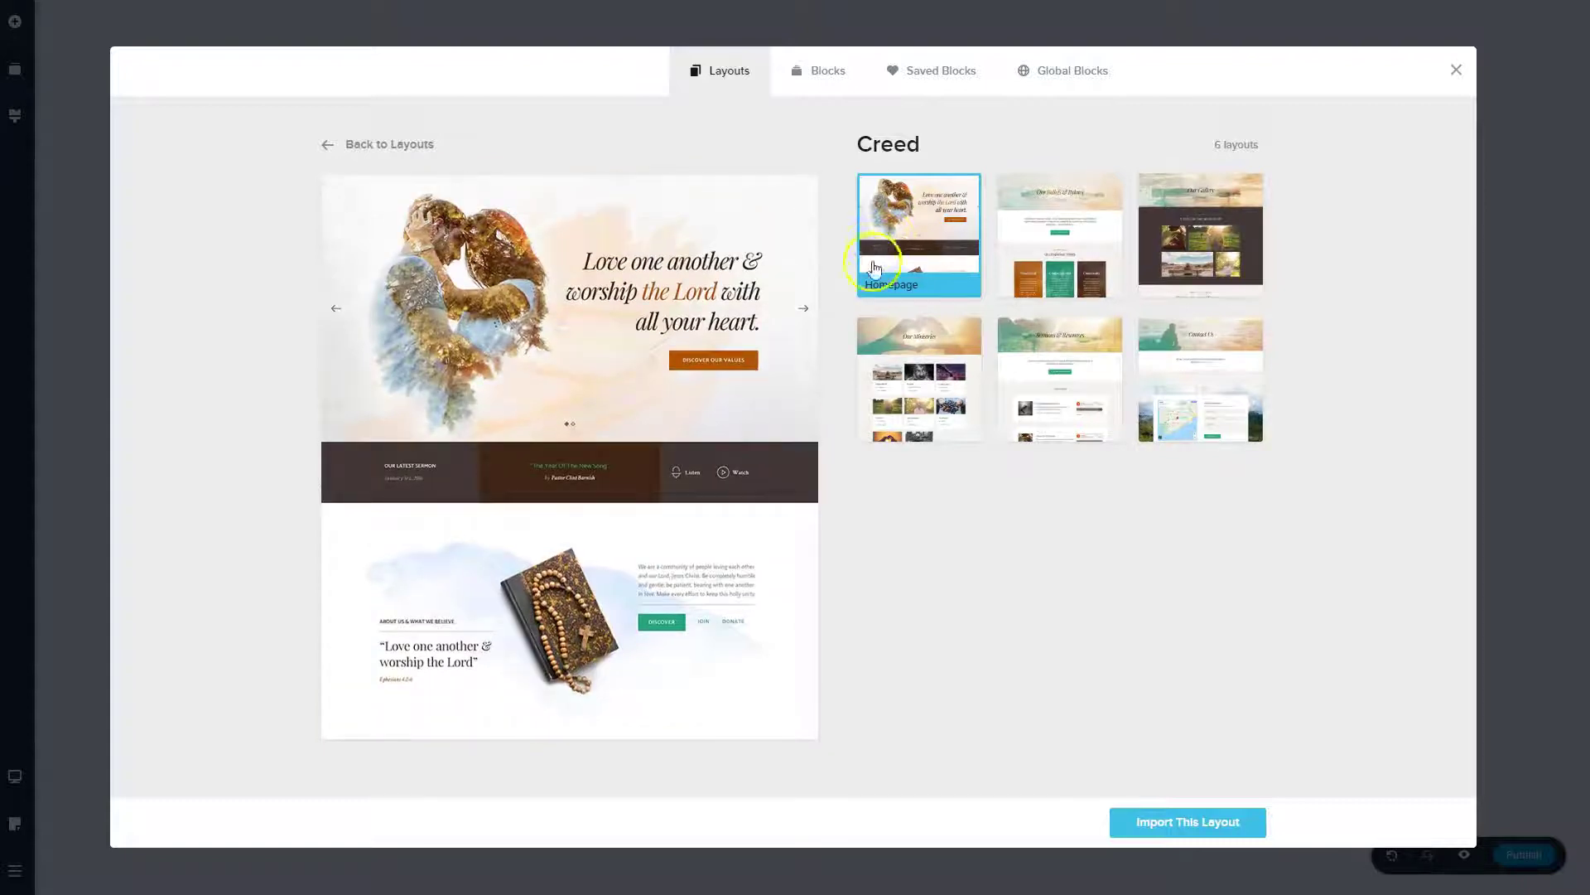
left_click(1181, 830)
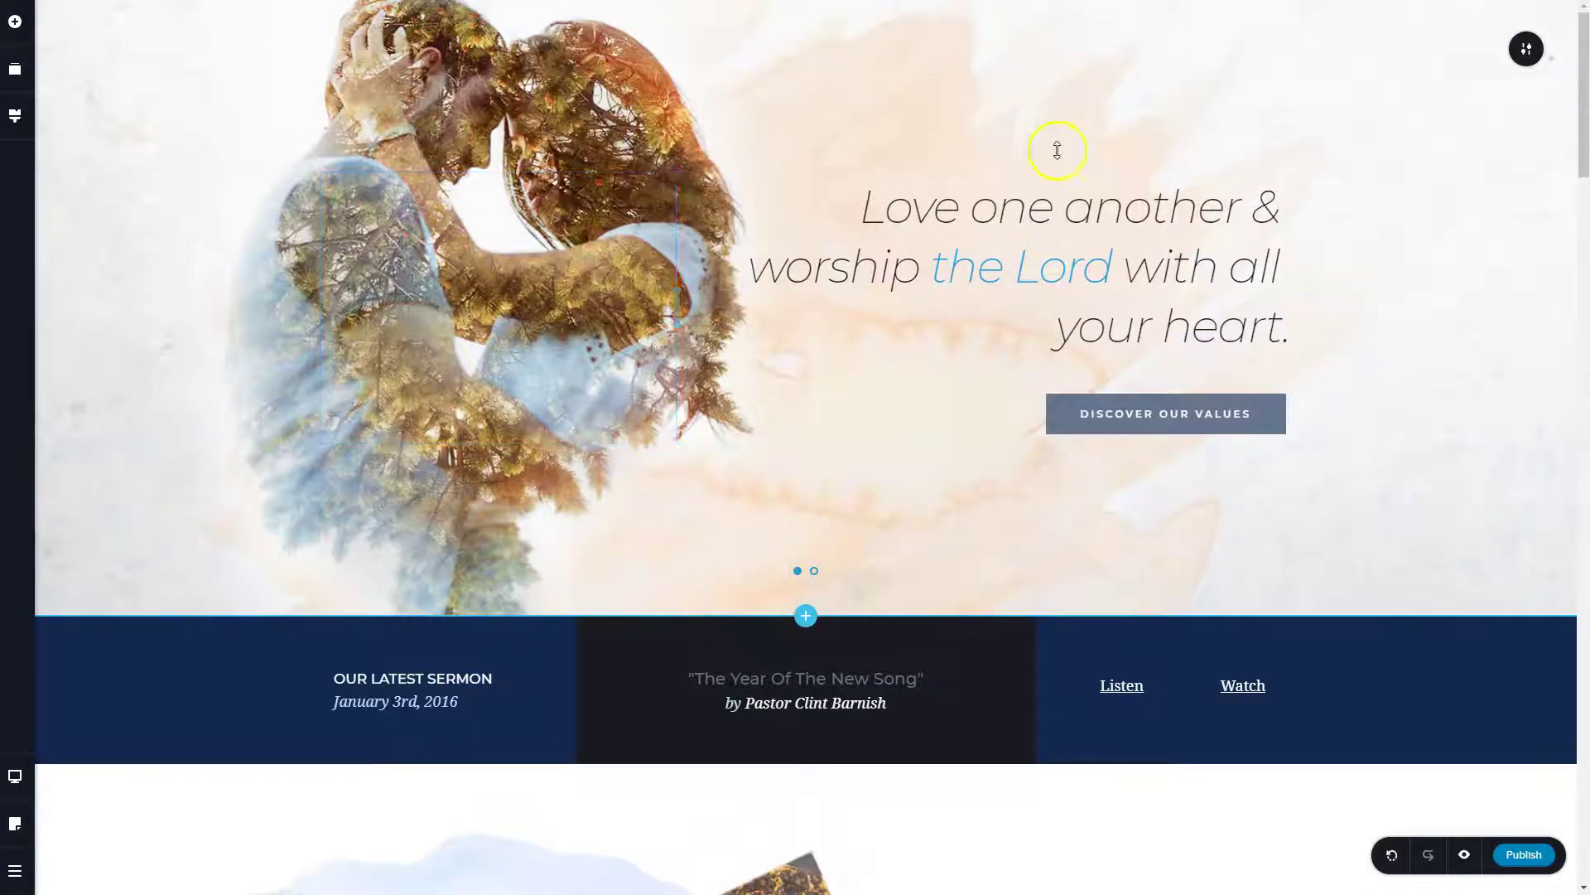
Step: Scroll down the Creed homepage past Upcoming Sermons & Events and Visit Our Location to the pastors and donation sections
scroll(1383, 298, "down", 2)
scroll(1243, 273, "down", 3)
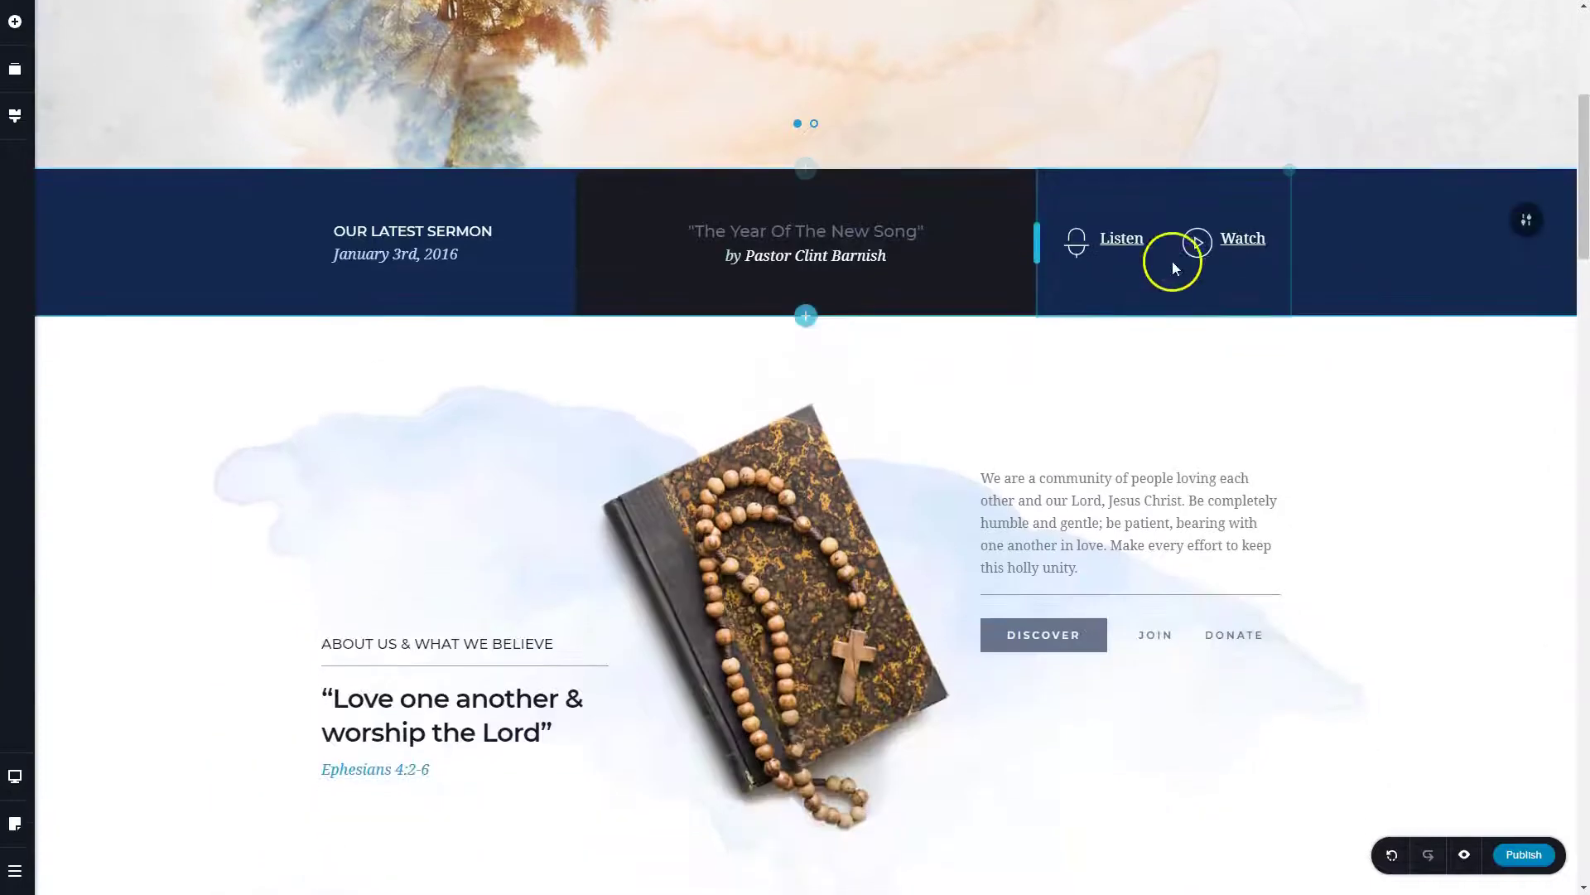
scroll(630, 261, "down", 5)
scroll(952, 314, "down", 10)
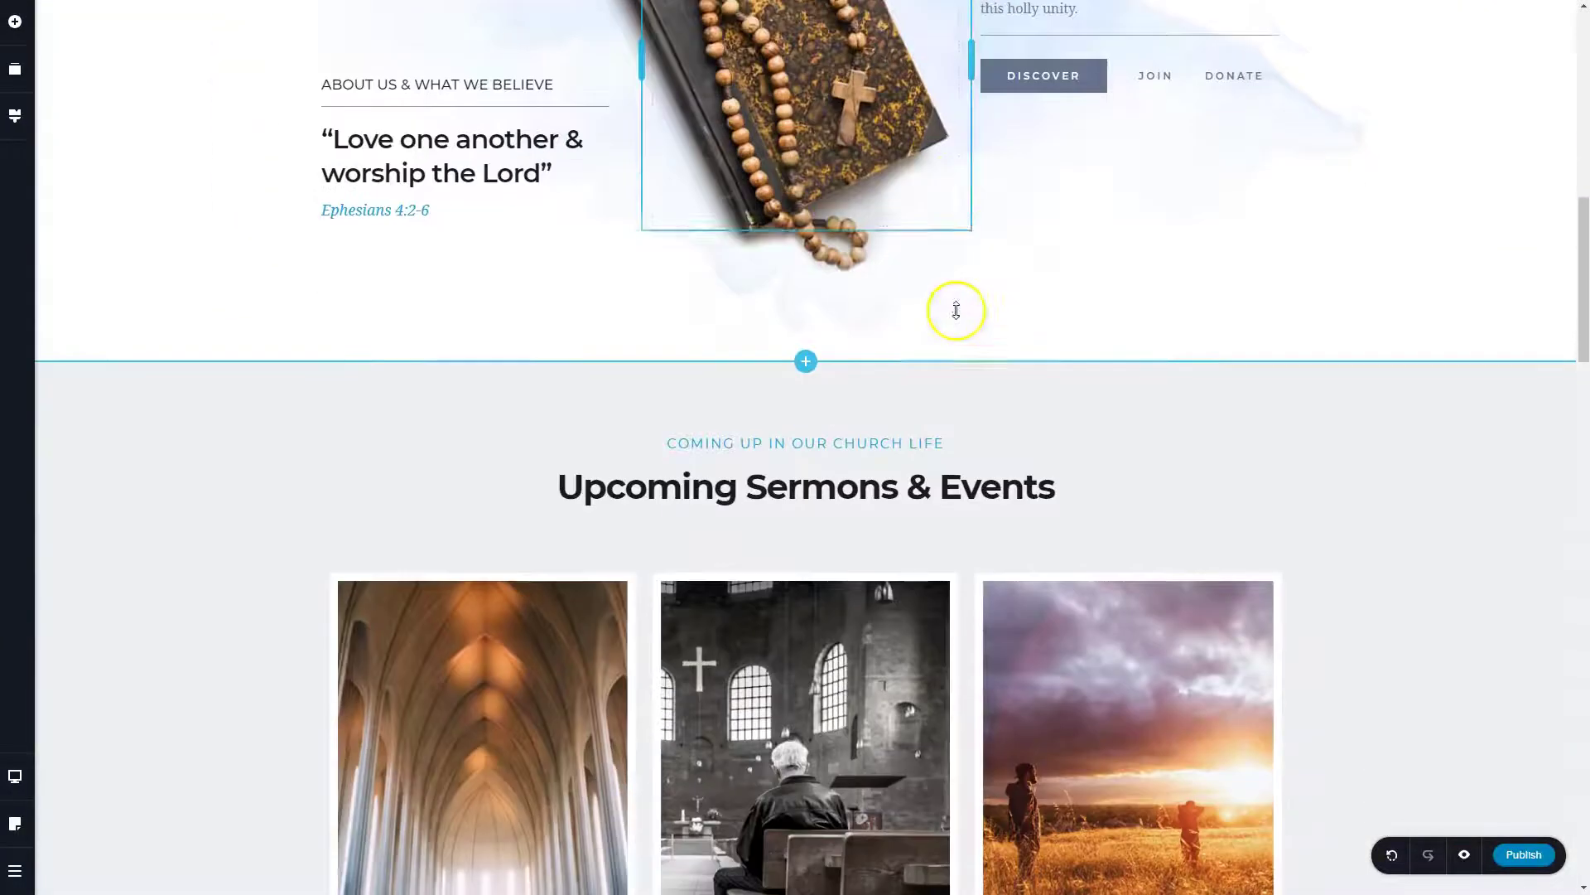
scroll(959, 325, "down", 8)
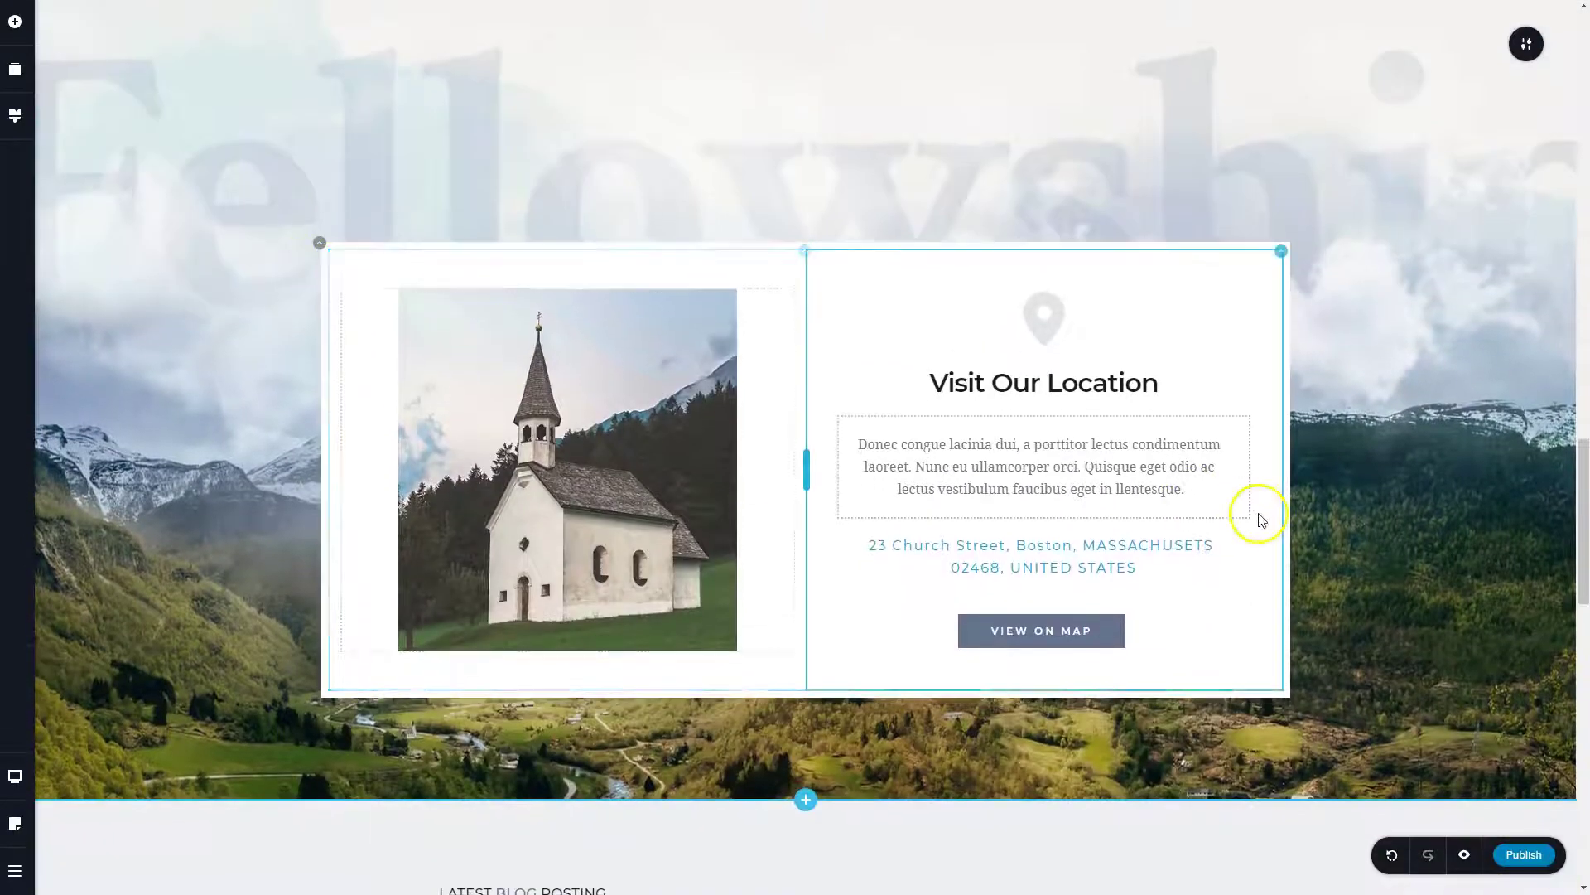
scroll(1008, 640, "down", 8)
scroll(1018, 633, "down", 1)
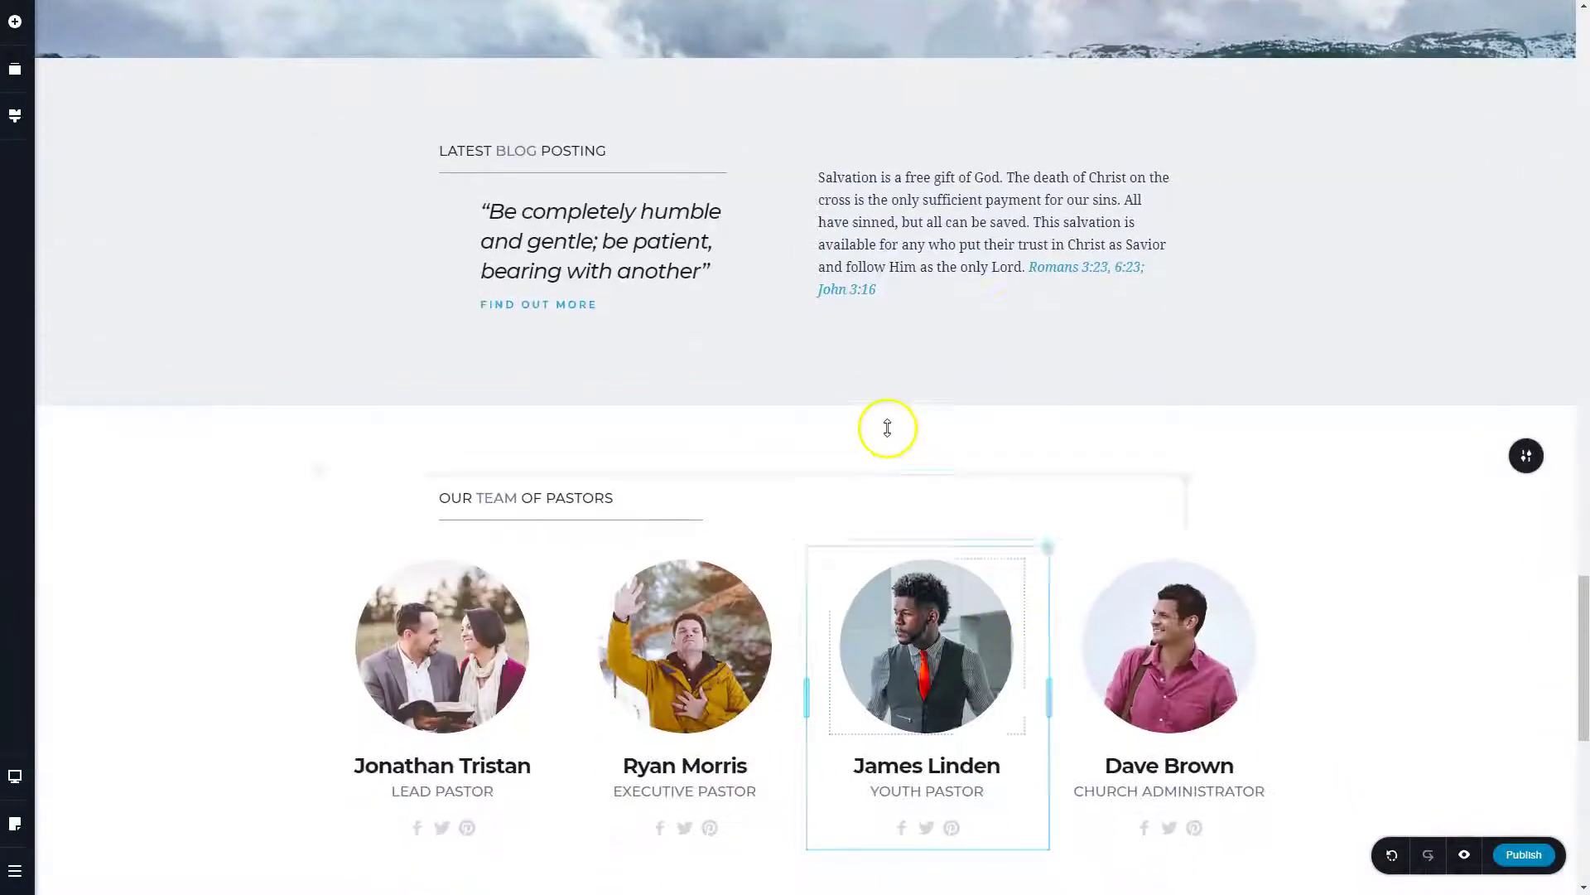
scroll(877, 450, "down", 7)
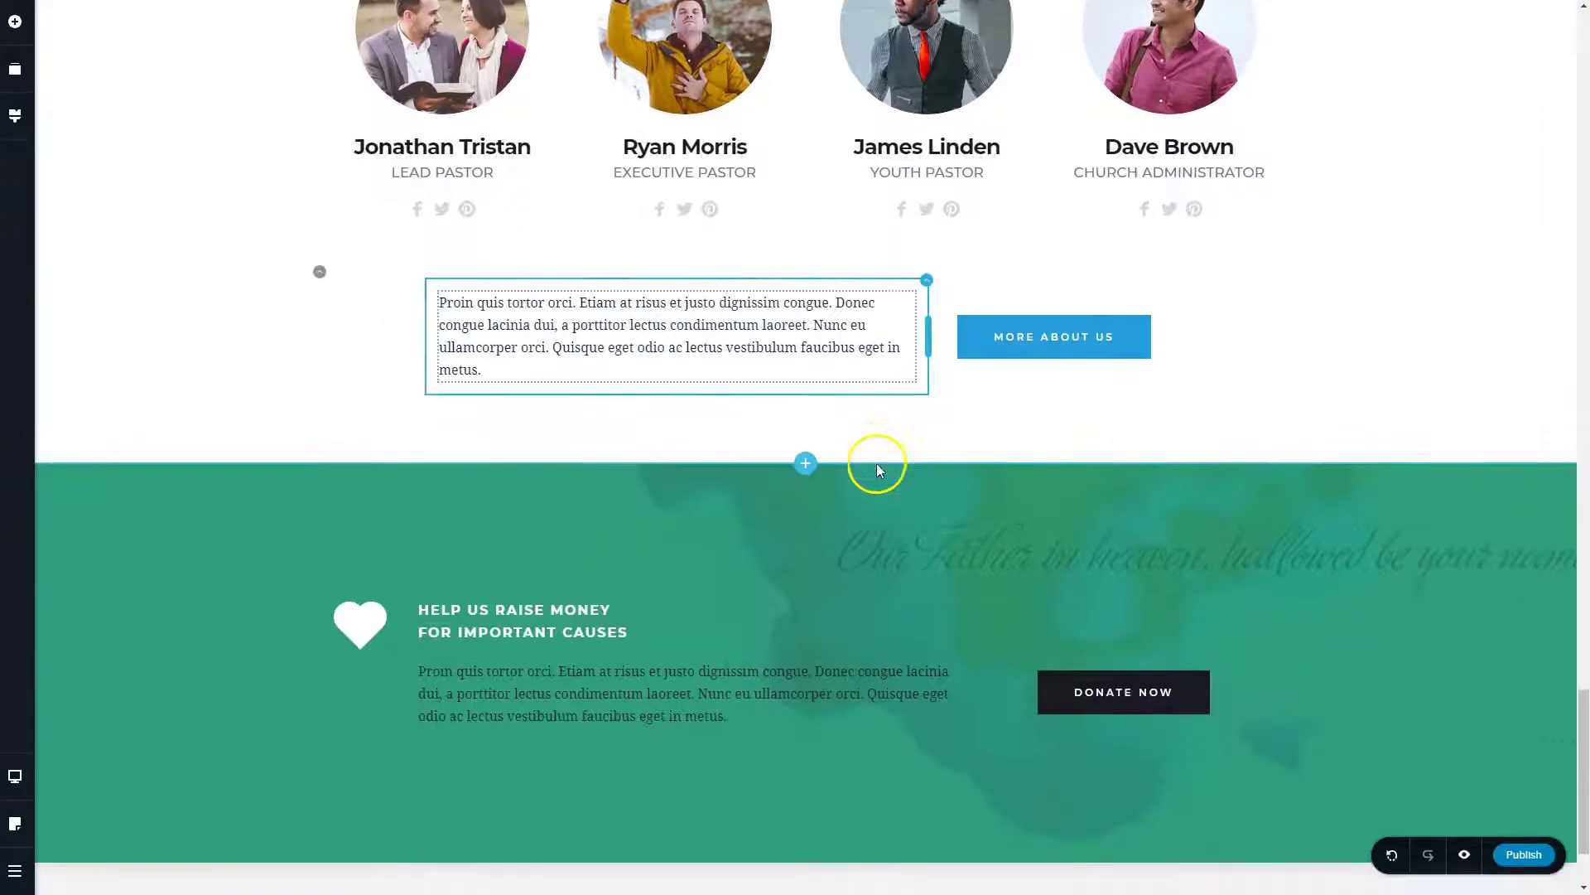
Step: Replace James Linden's portrait with the uploaded AppSumo Deal Review image
scroll(945, 265, "up", 2)
left_click(944, 265)
left_click(840, 106)
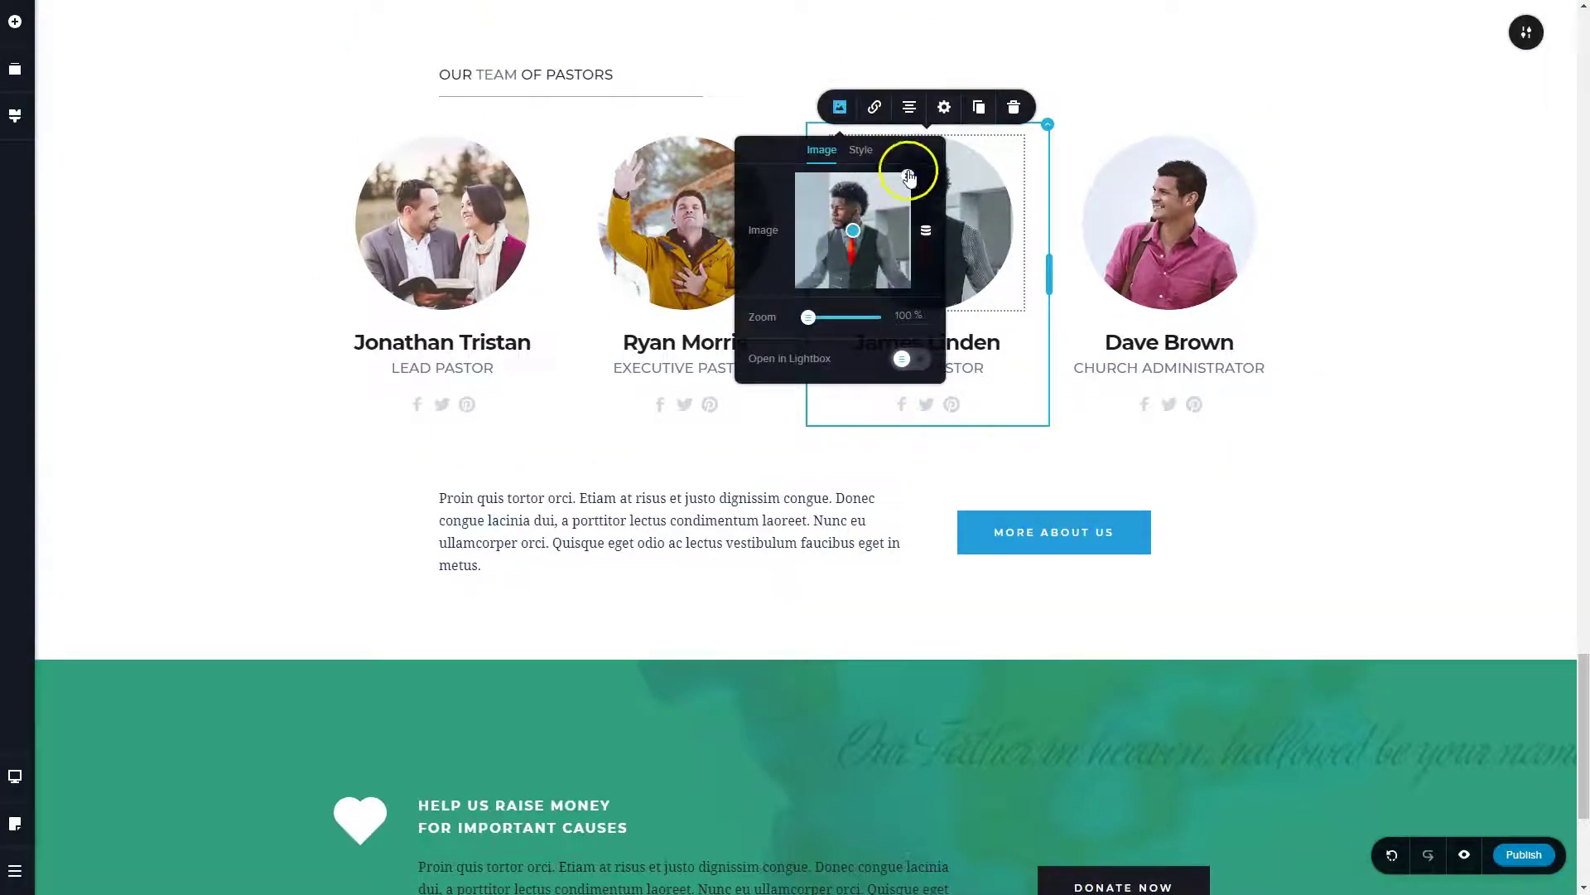
left_click(909, 177)
left_click(853, 226)
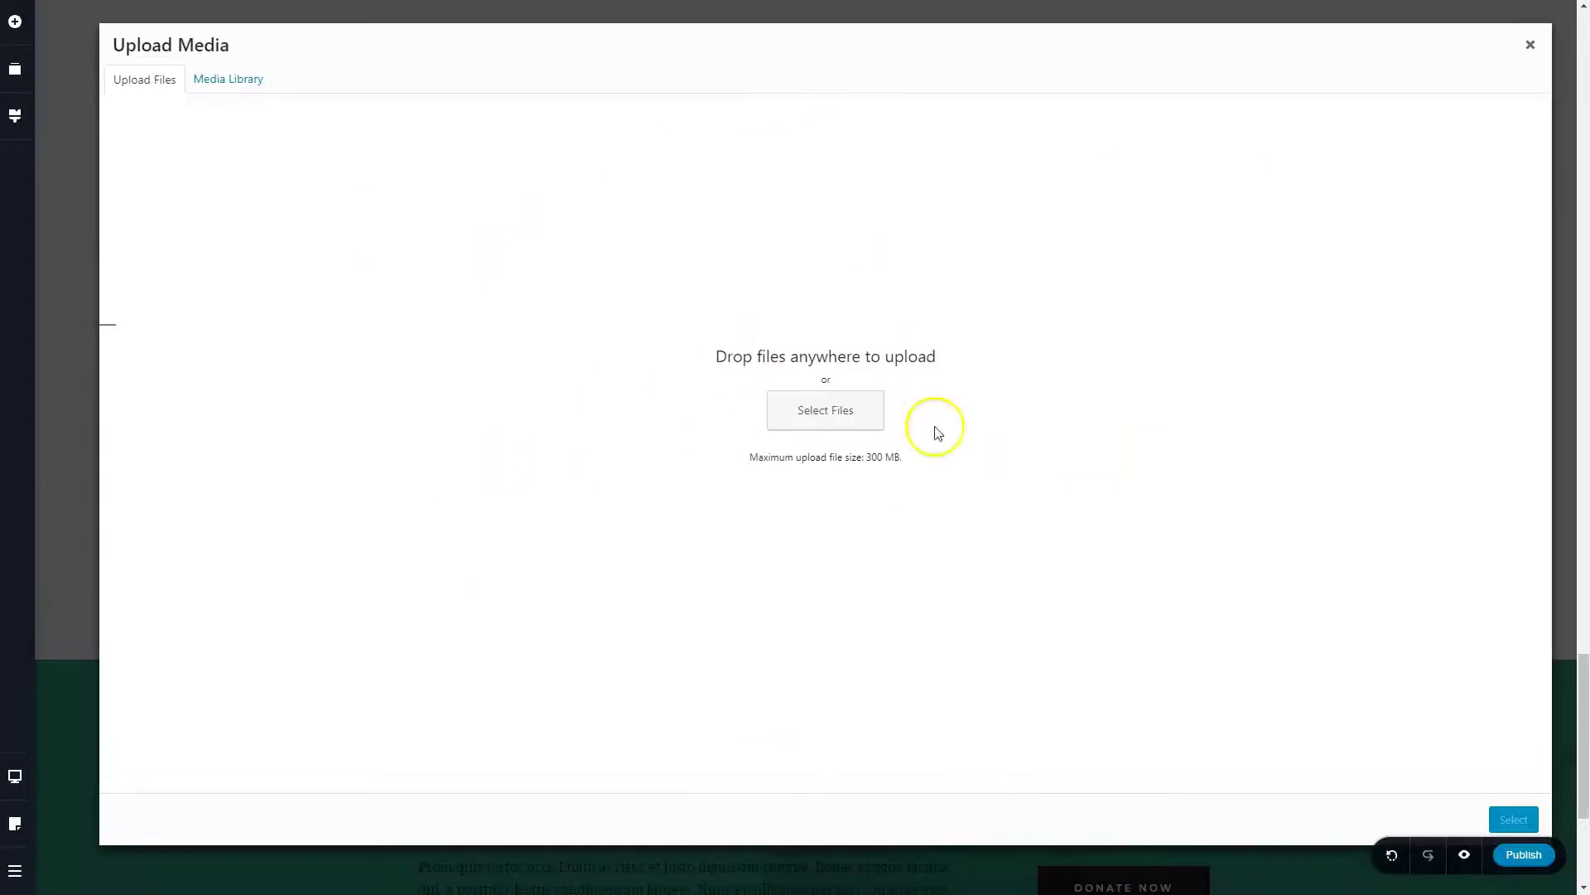
left_click(878, 412)
left_click(371, 73)
left_click(200, 71)
left_click(1449, 640)
left_click(1514, 819)
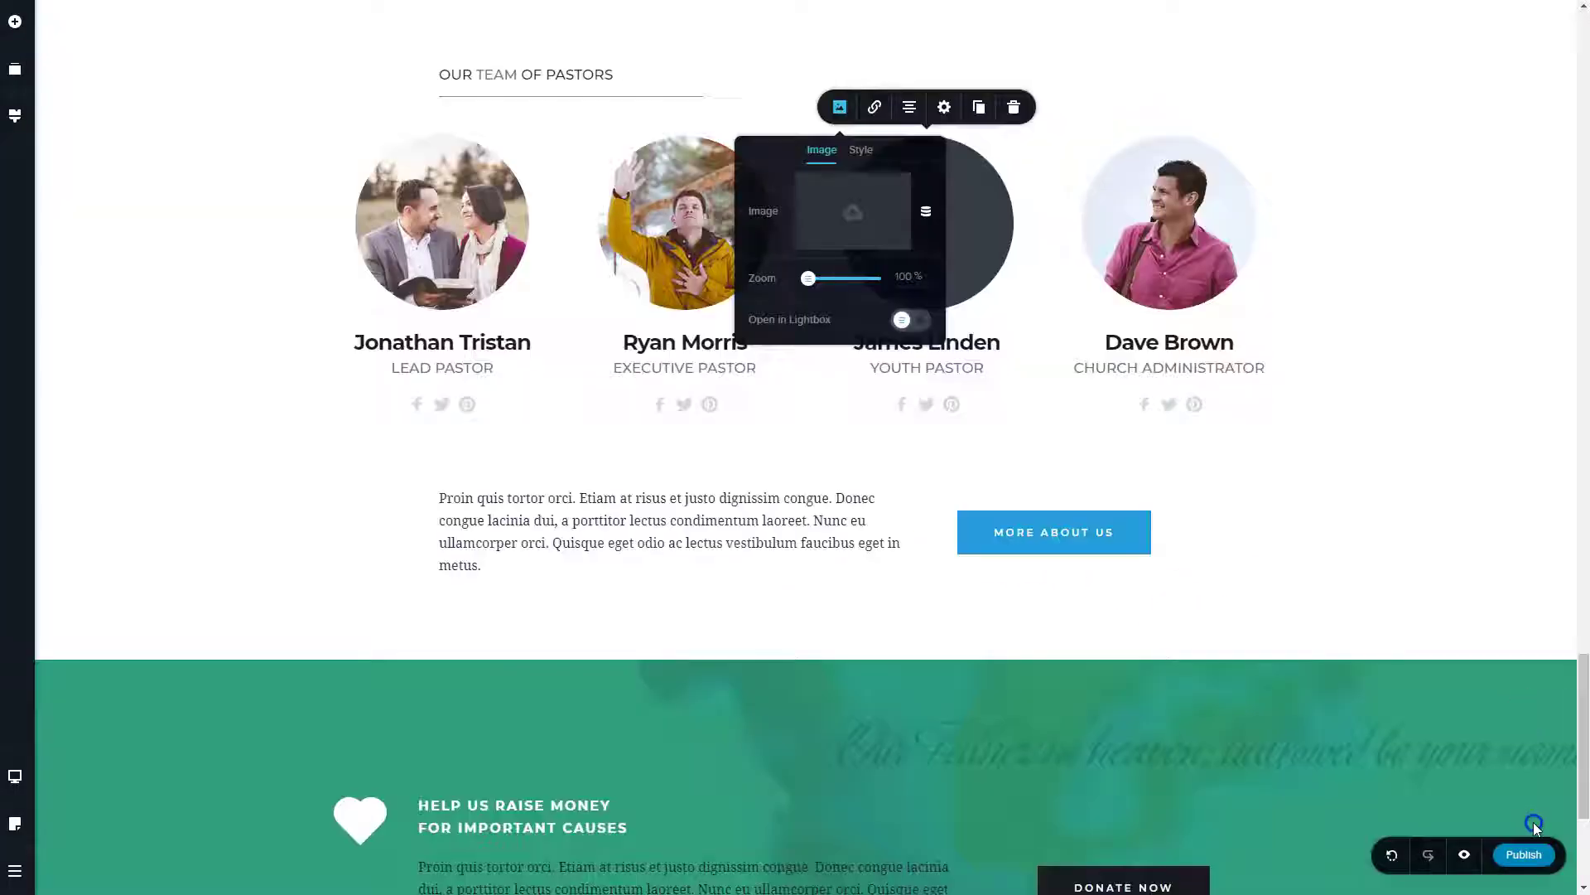
left_click(1317, 494)
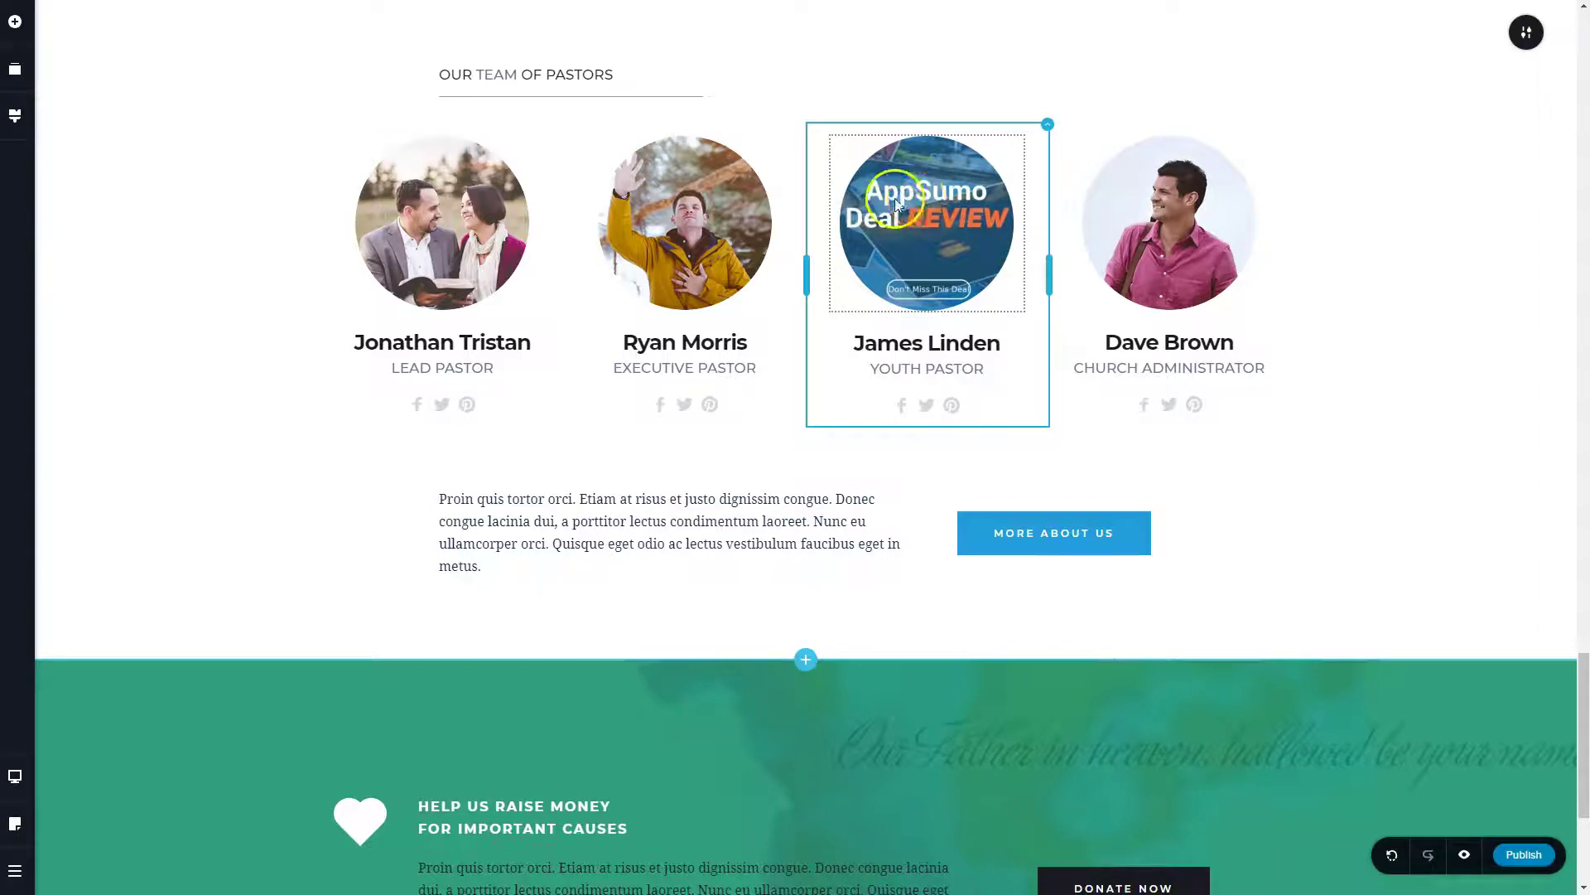
Step: Move the new portrait's focal point to the top of the image
left_click(914, 206)
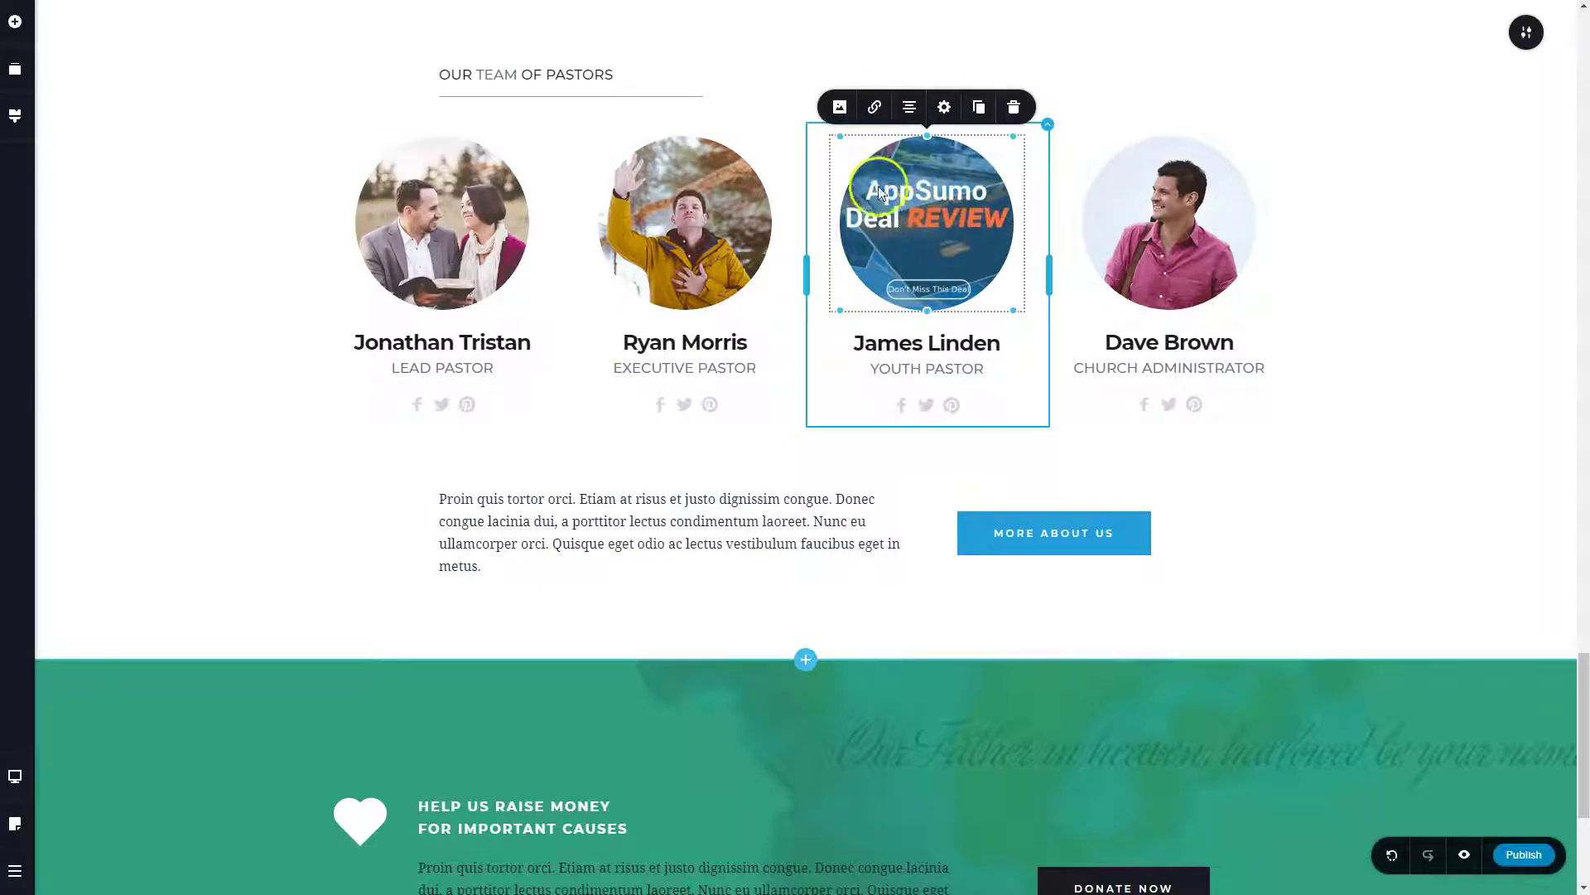
left_click(839, 109)
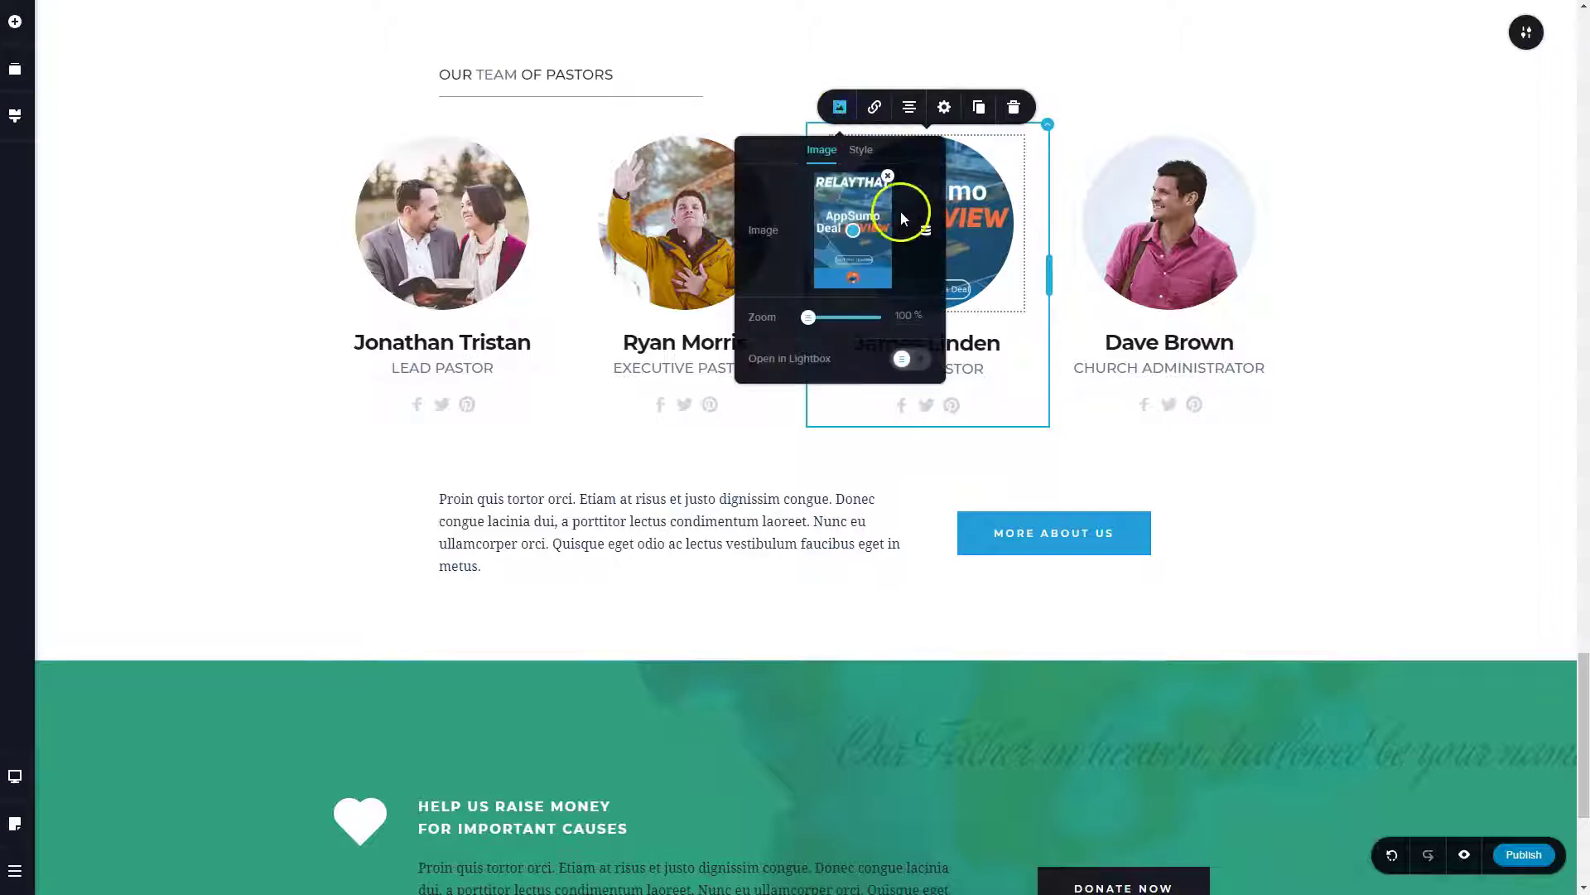
left_click_drag(853, 237, 855, 283)
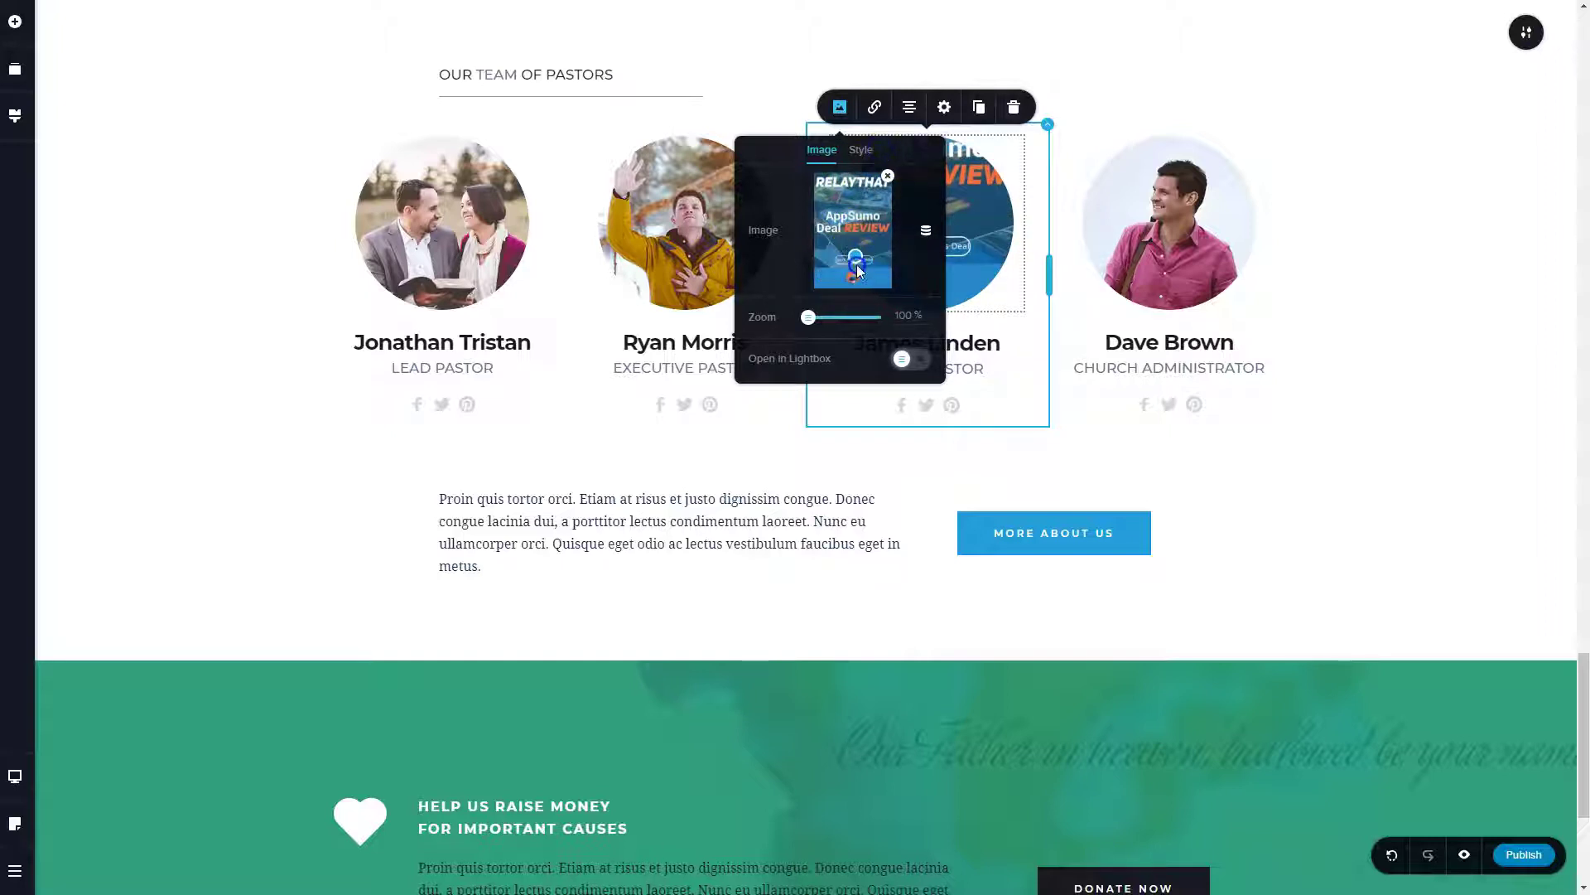
left_click_drag(854, 259, 853, 190)
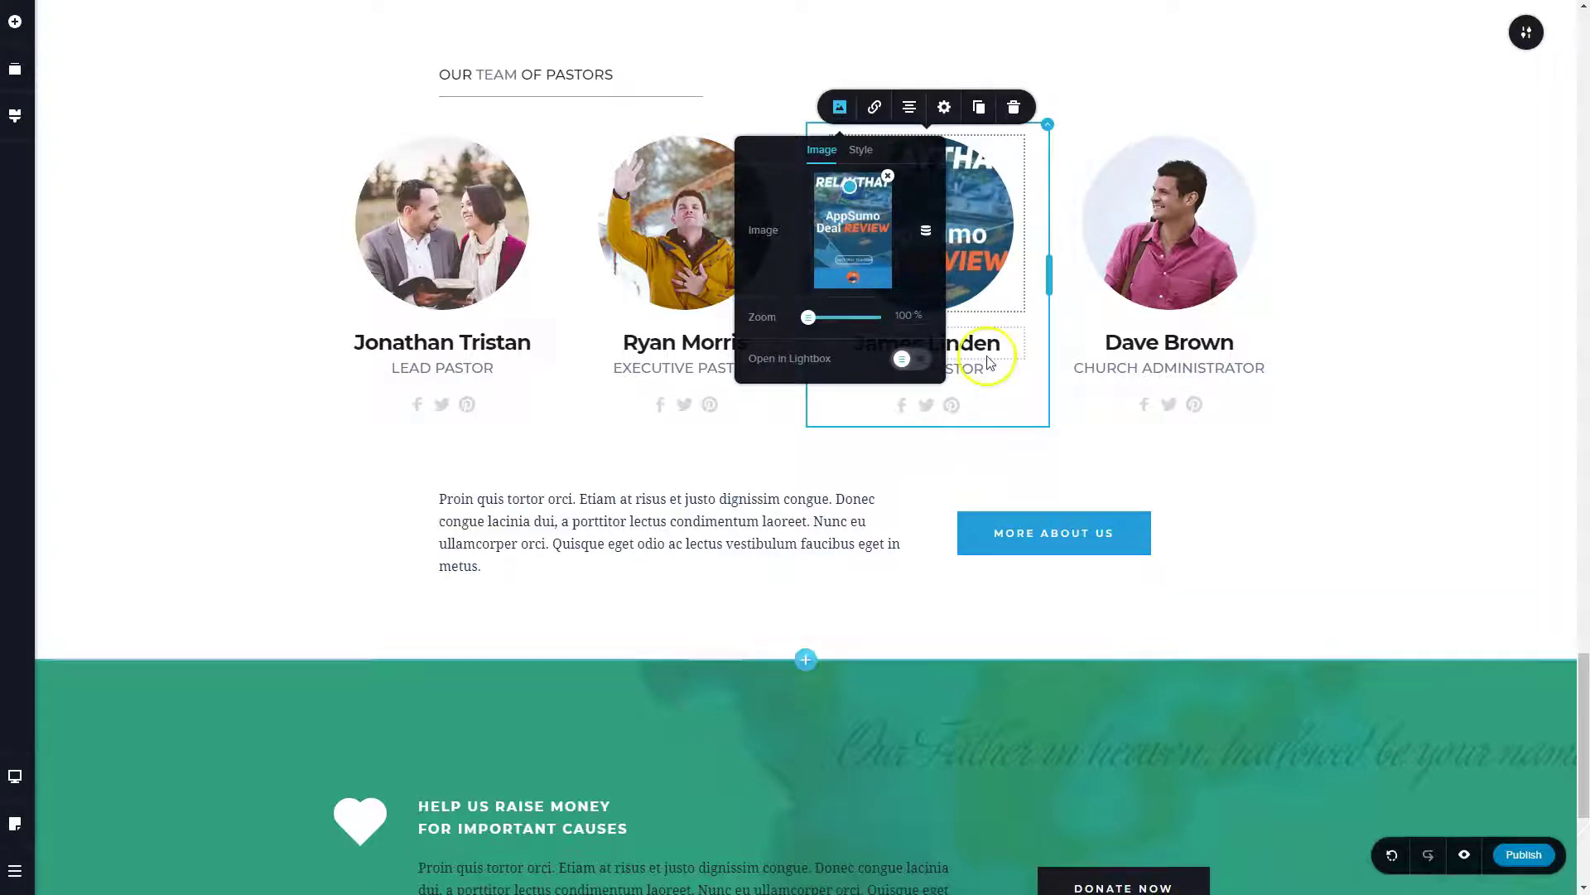
left_click(929, 166)
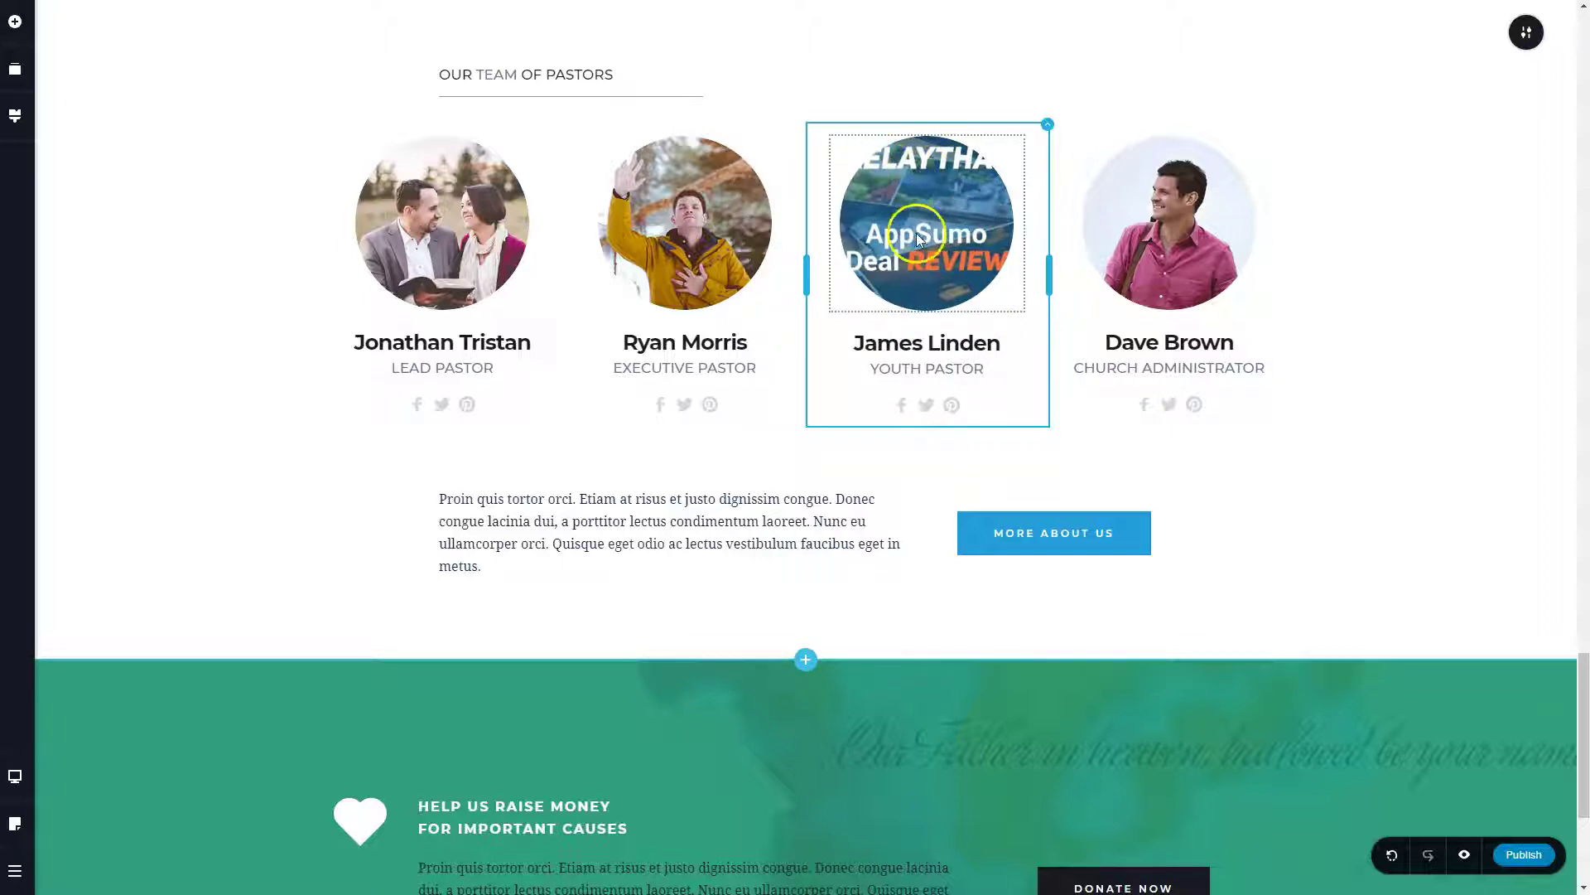
Step: Link the MORE ABOUT US button to a new popup
scroll(1225, 431, "down", 4)
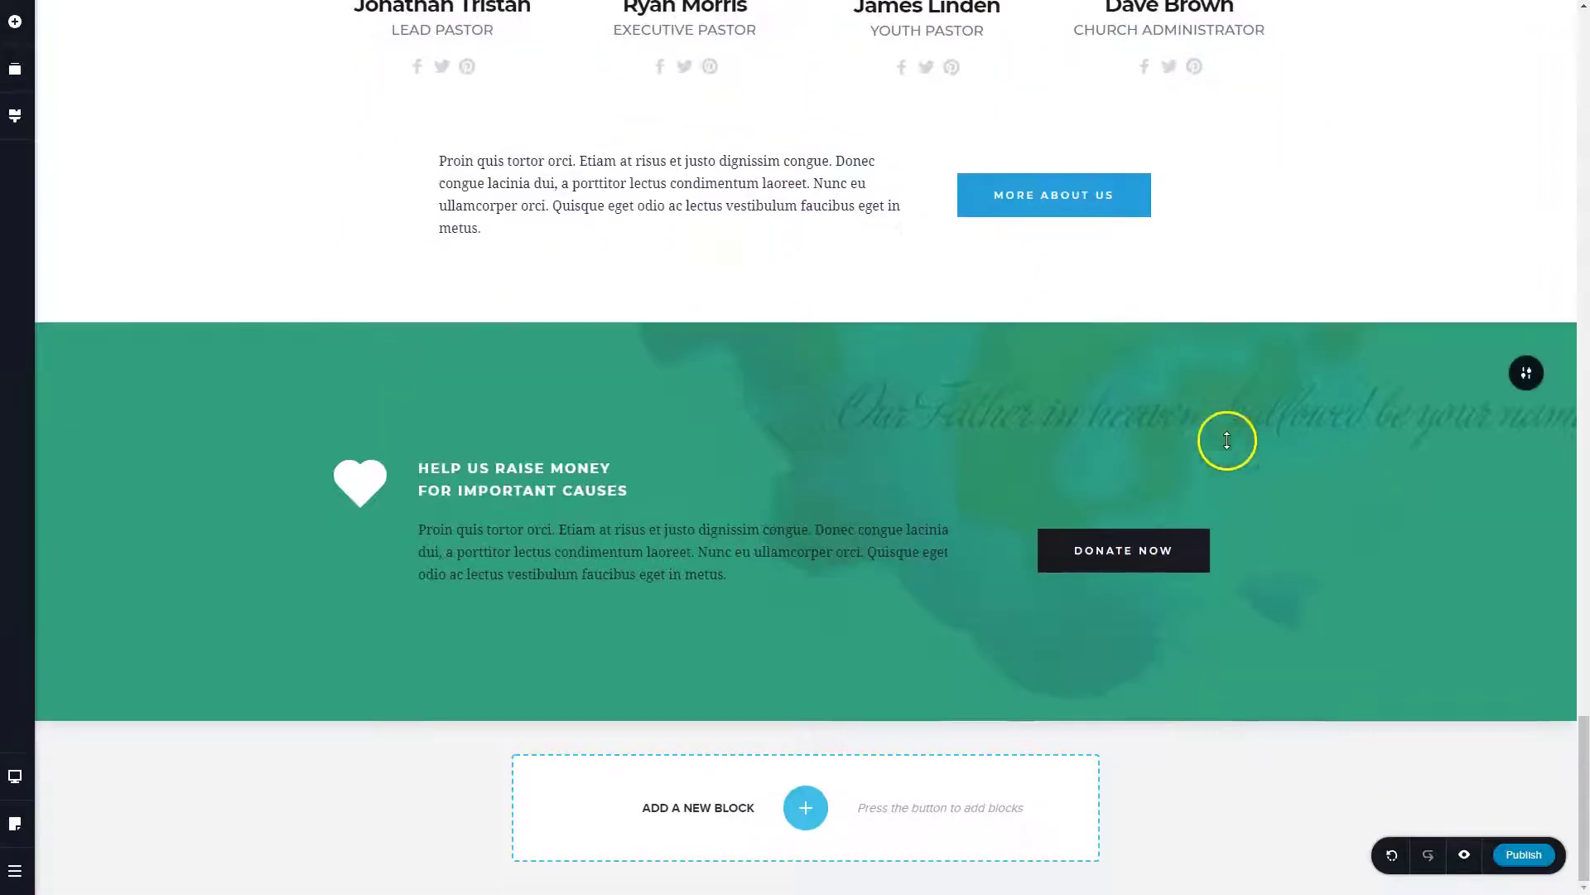
left_click(1047, 214)
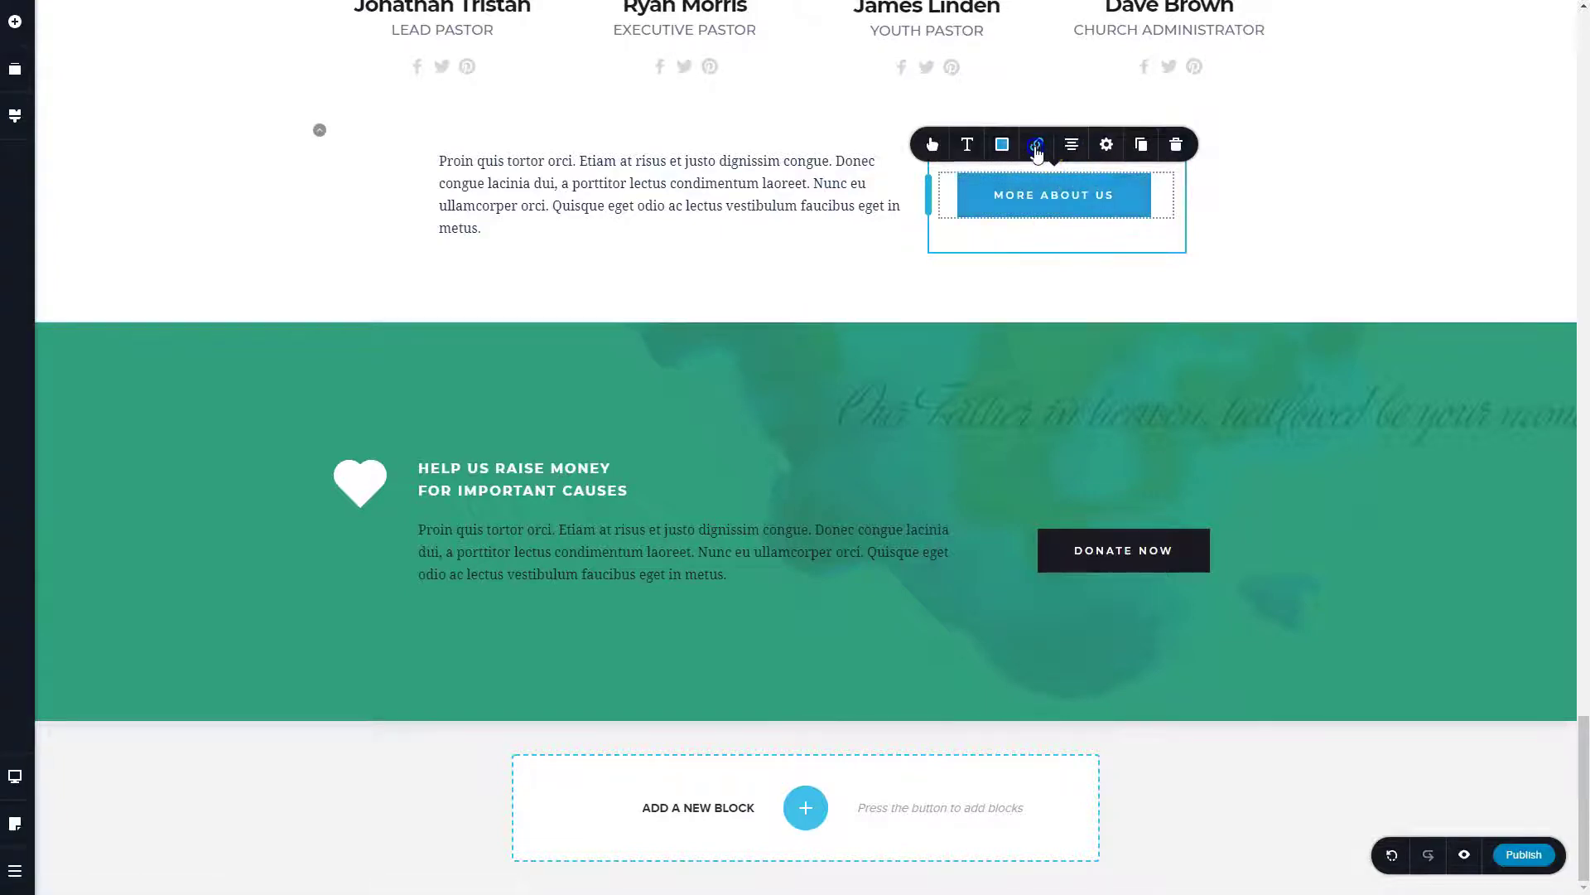
left_click(1037, 144)
left_click(1074, 192)
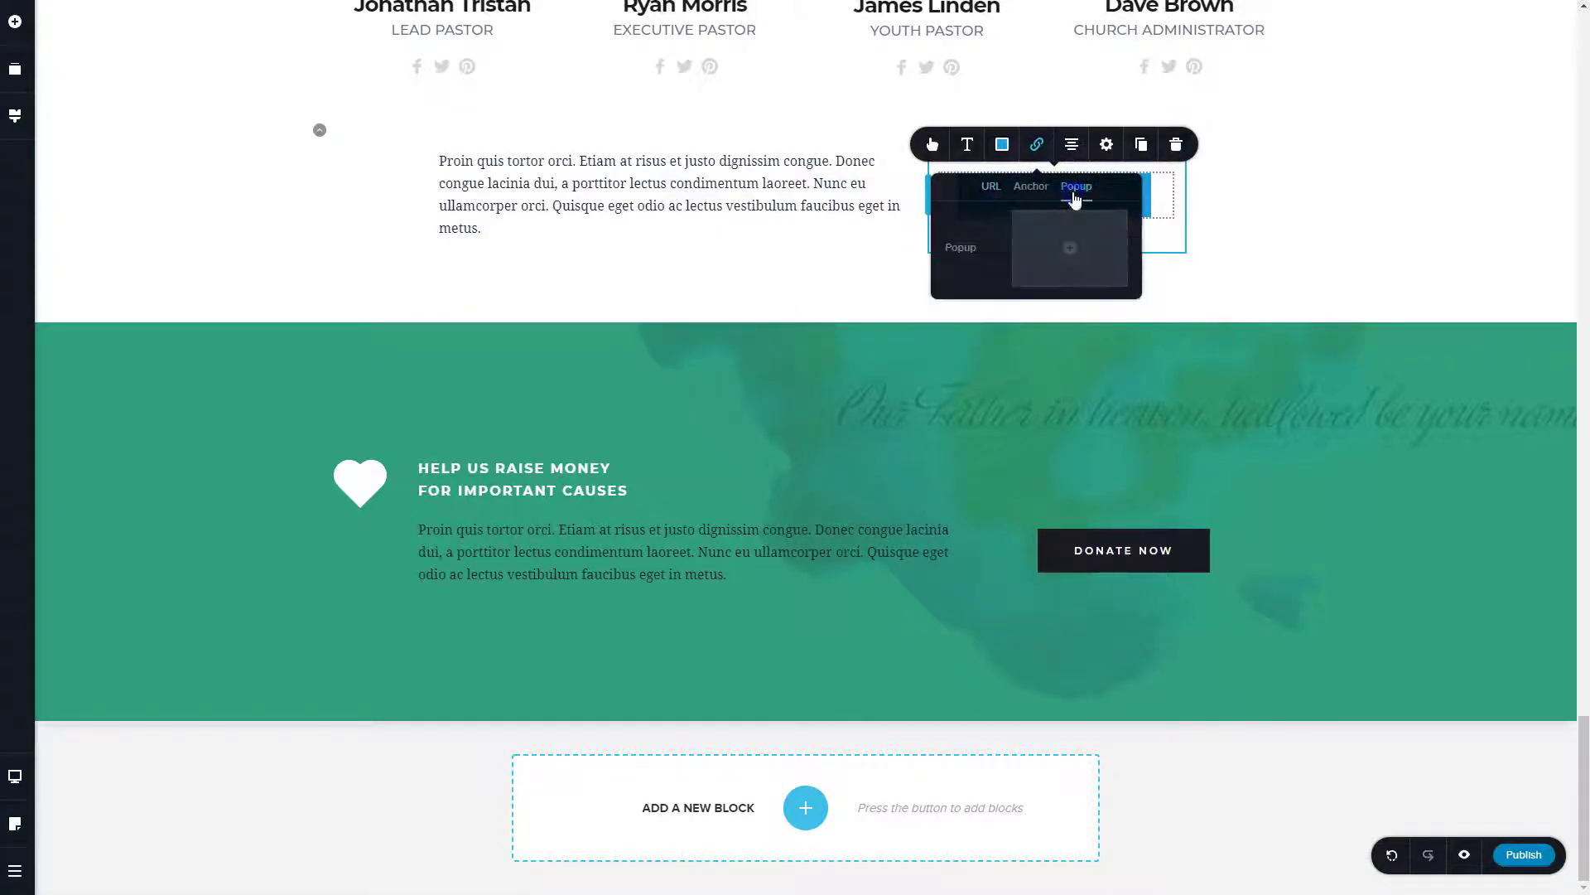
left_click(1070, 247)
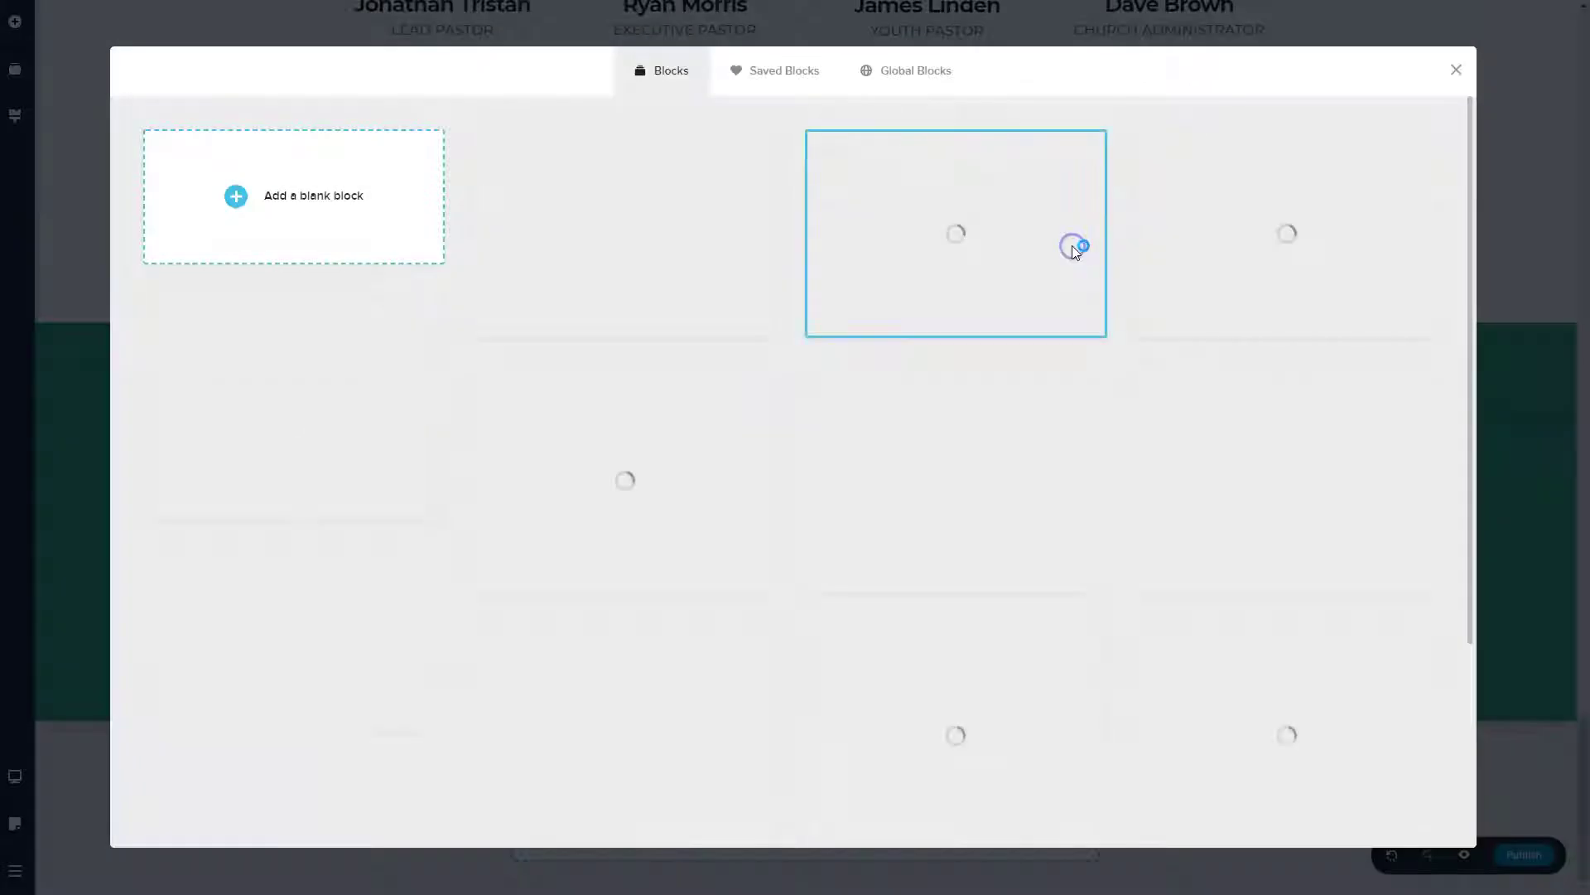
Step: Use the palm-tree 25% OFF template for the new popup
scroll(1010, 263, "down", 3)
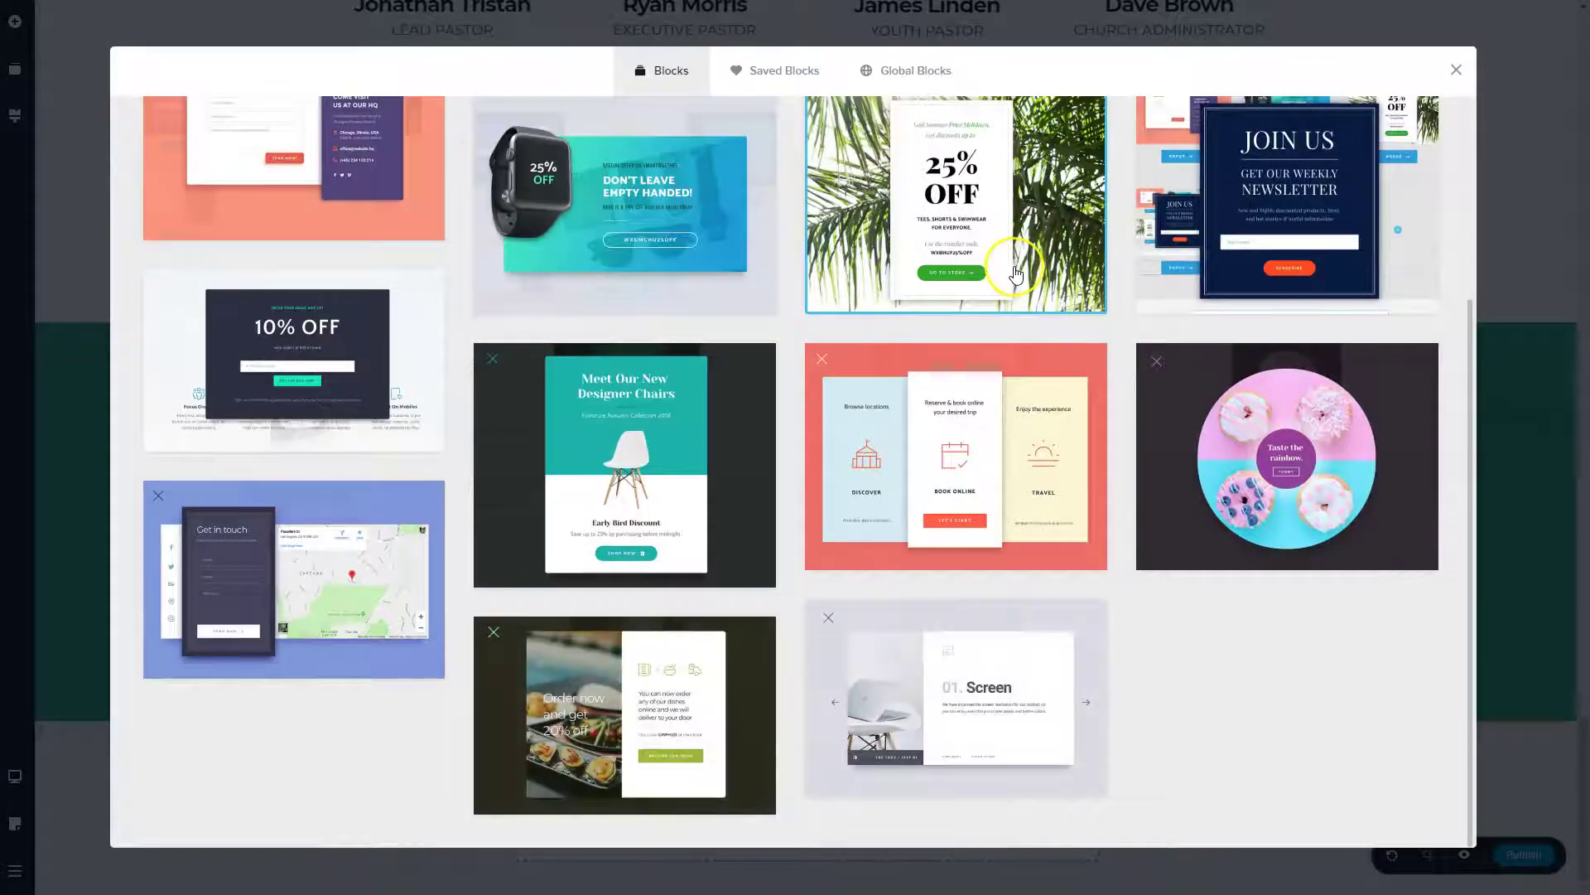
scroll(1012, 266, "up", 3)
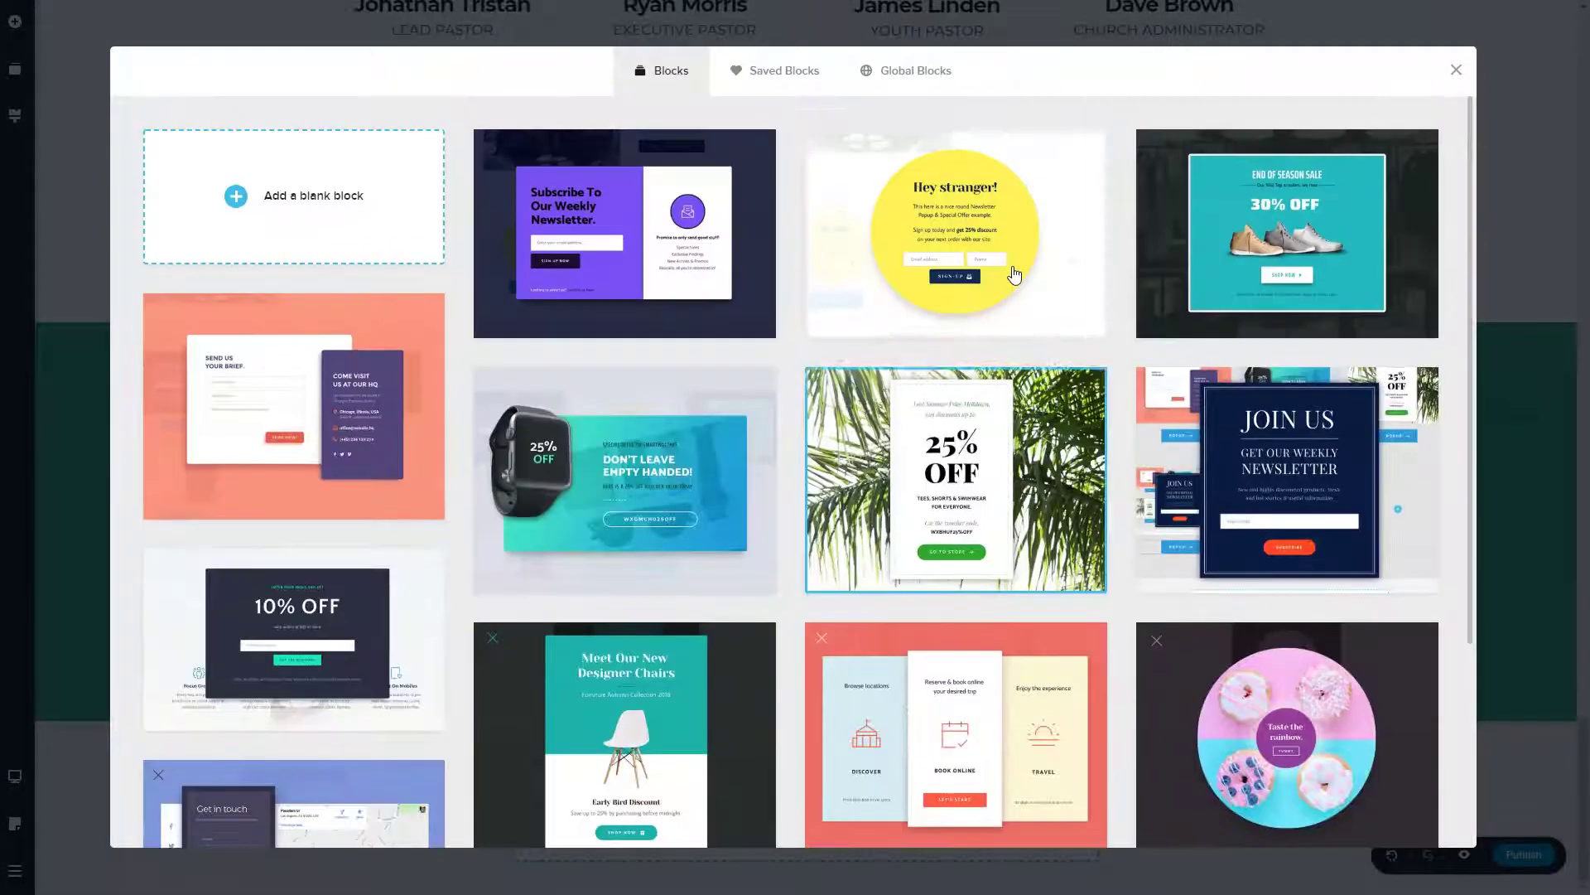
left_click(765, 86)
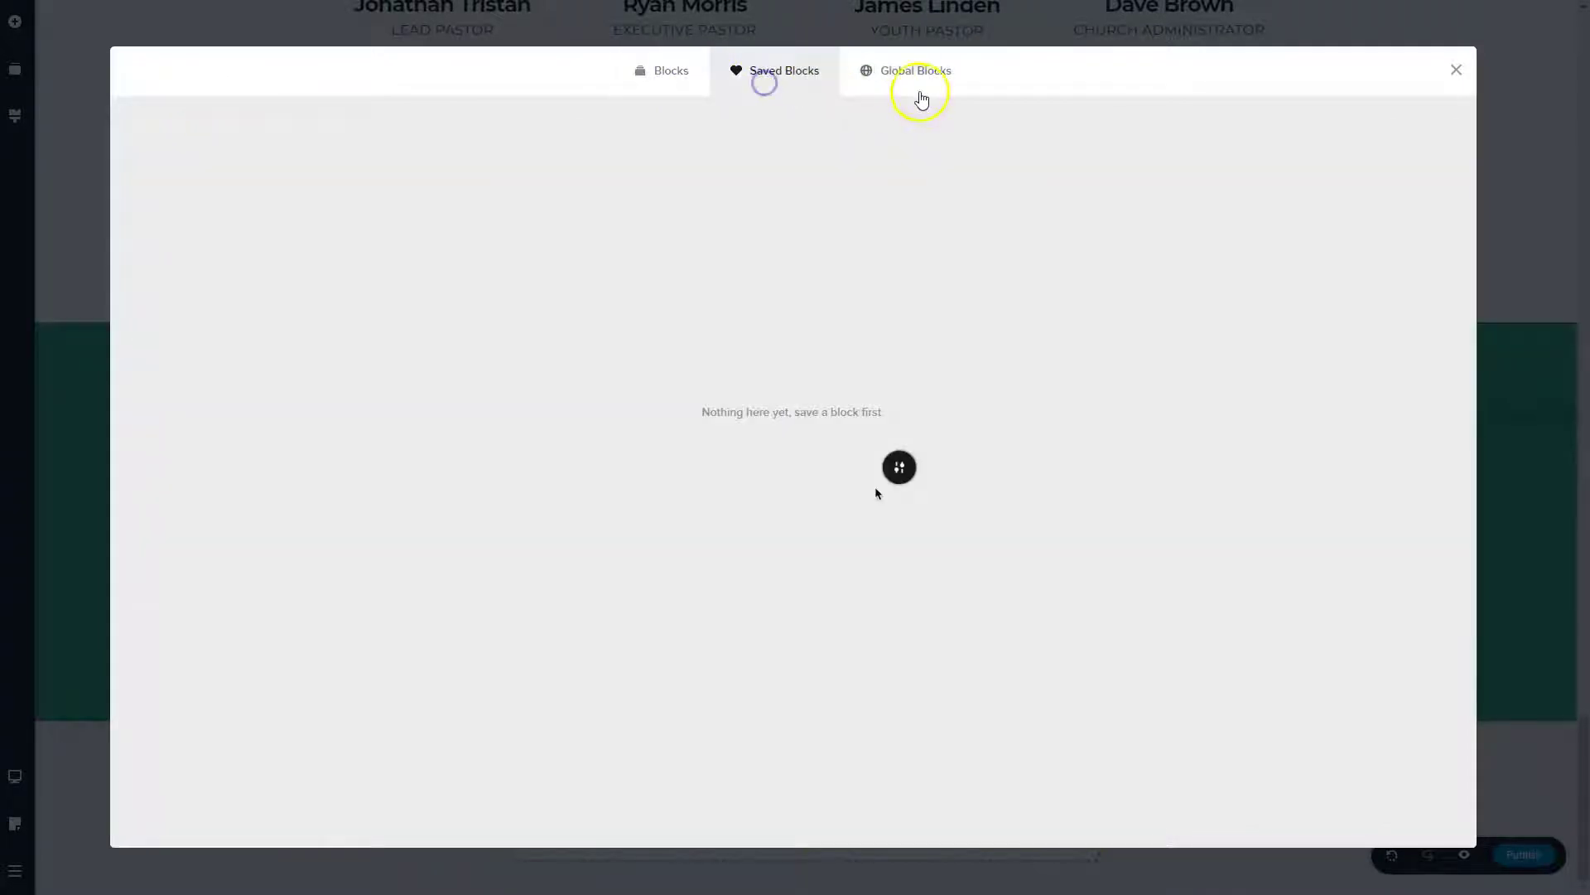
left_click(637, 95)
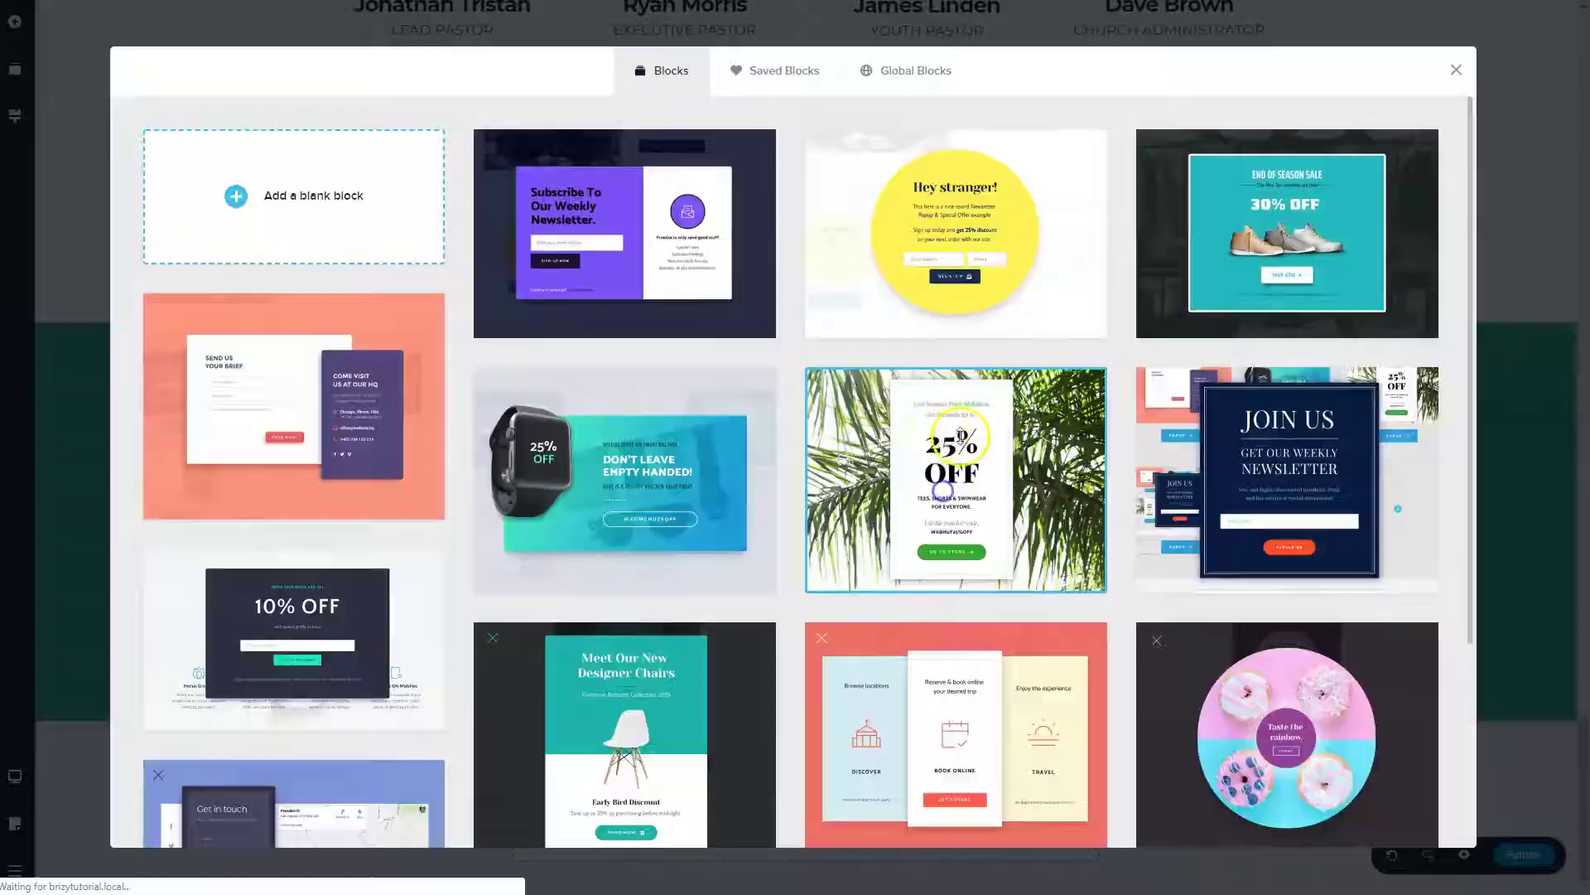
left_click(1039, 472)
Step: Replace 25 with 50 in the popup heading so it reads 50% OFF
left_click(1045, 273)
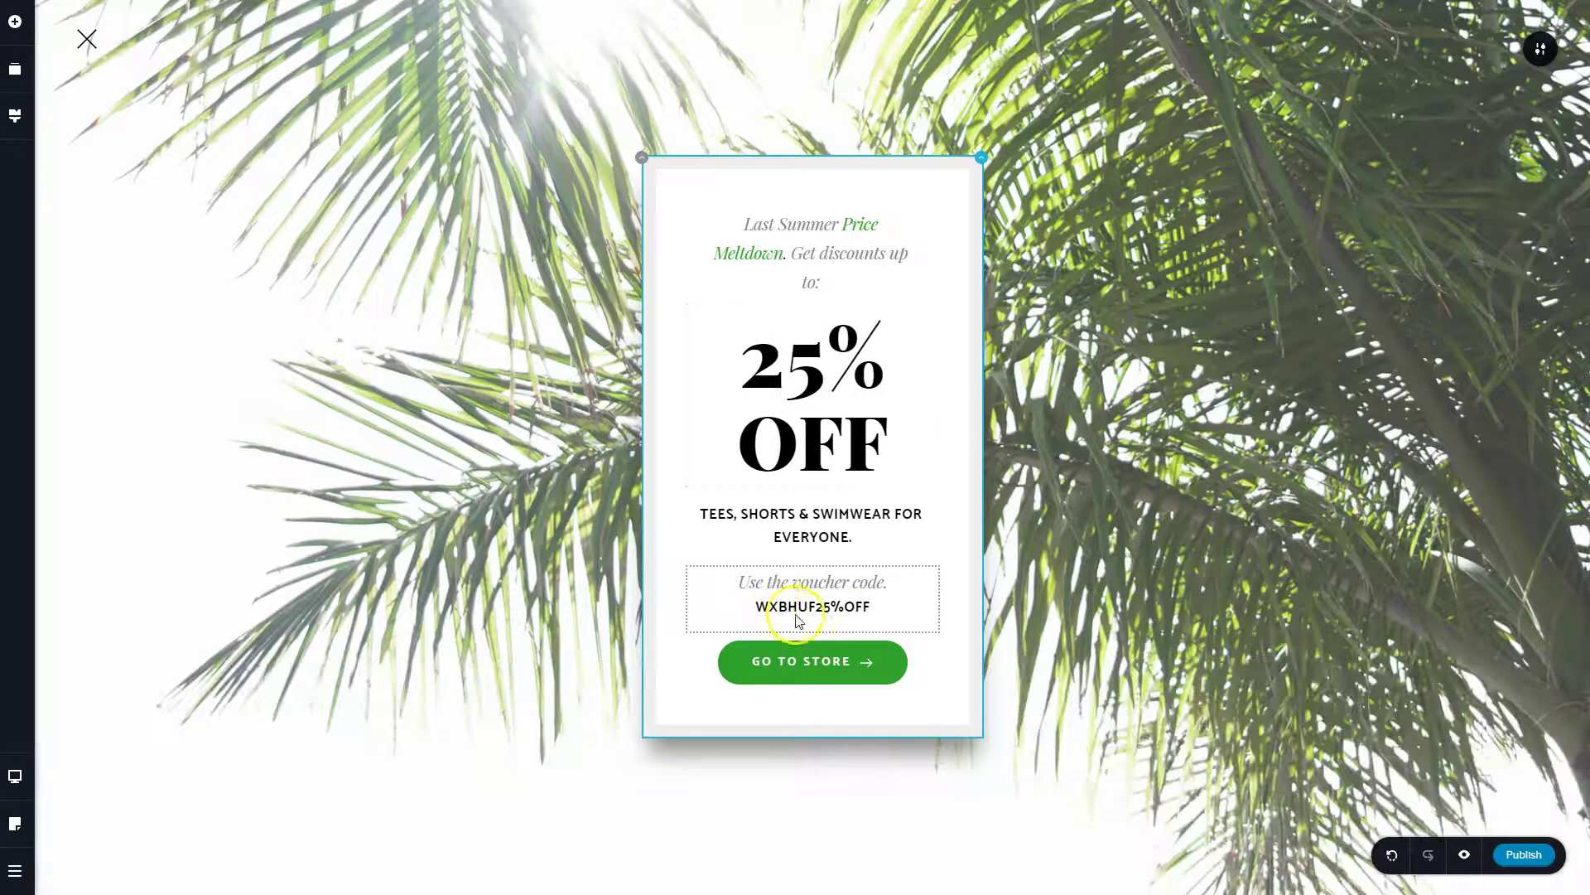
left_click(790, 373)
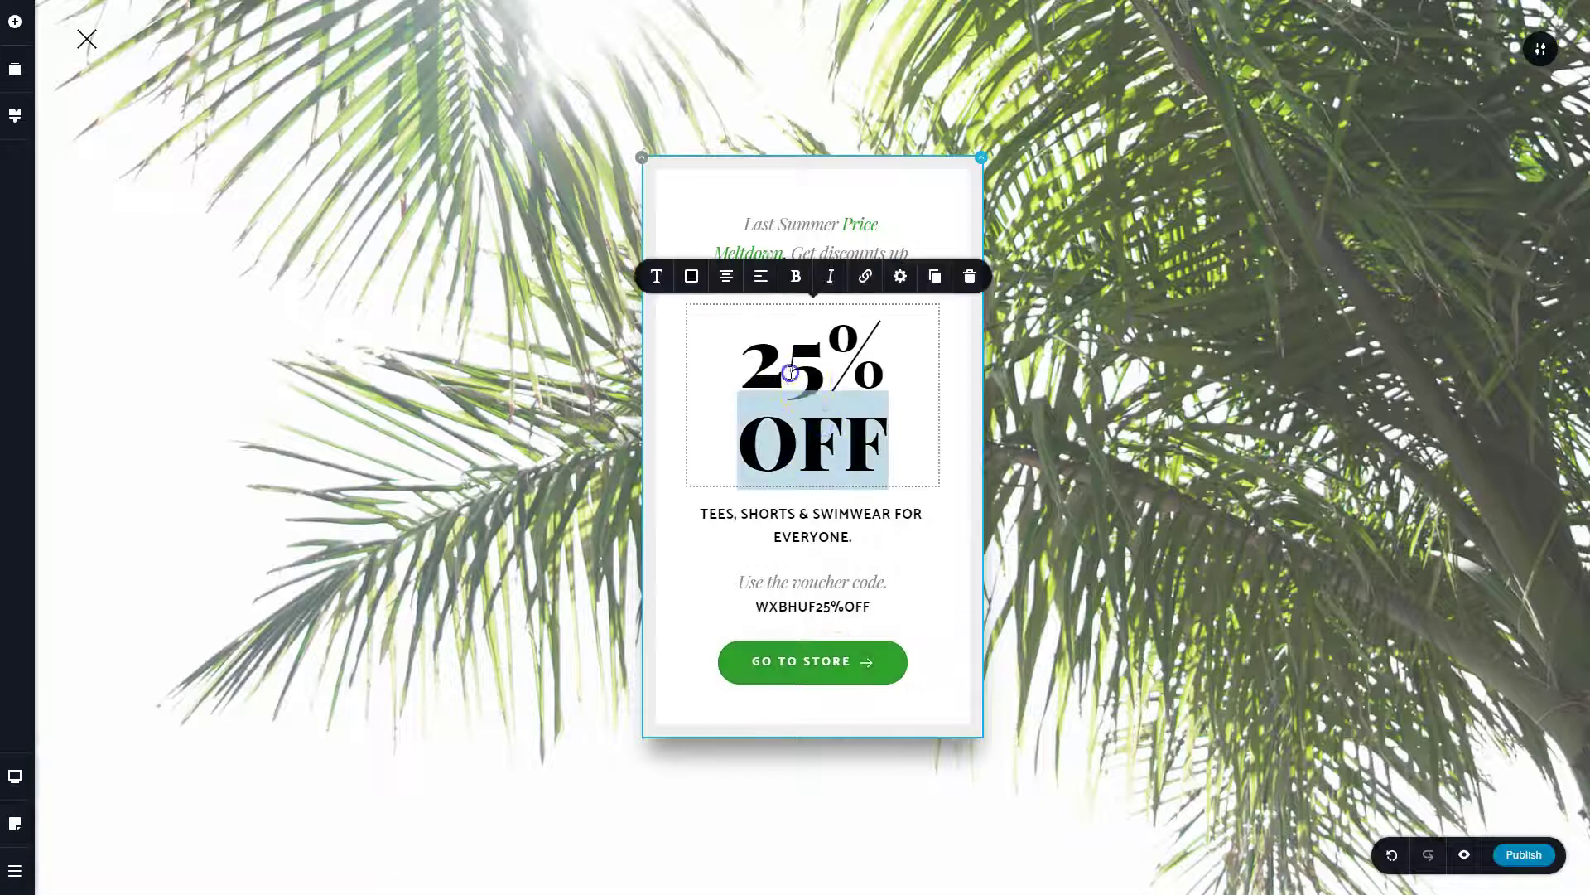
double_click(789, 373)
type("50")
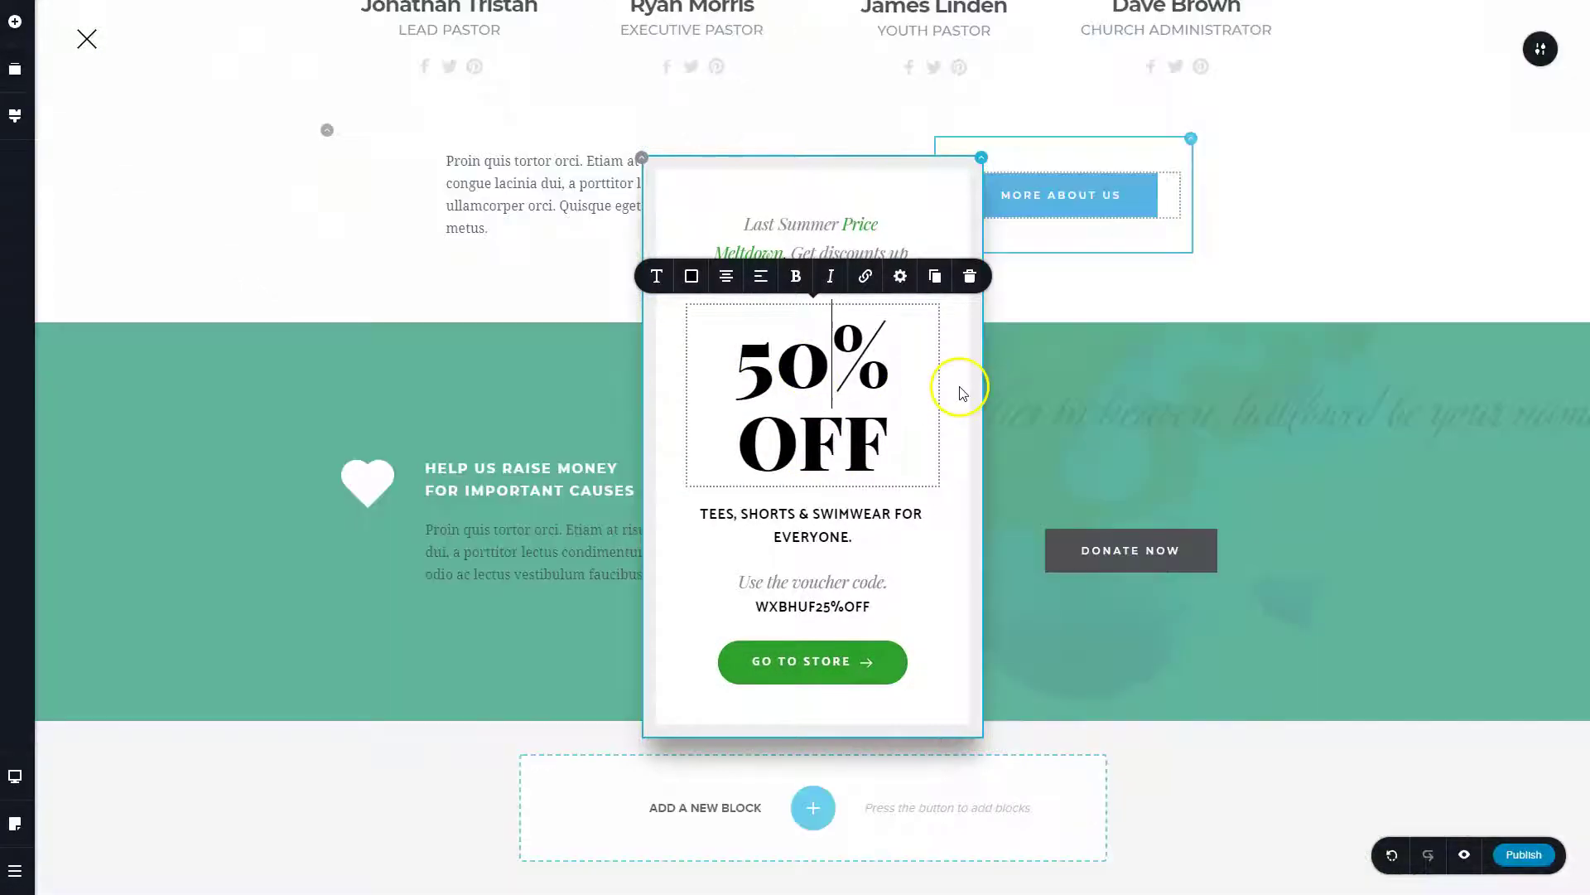
left_click(958, 387)
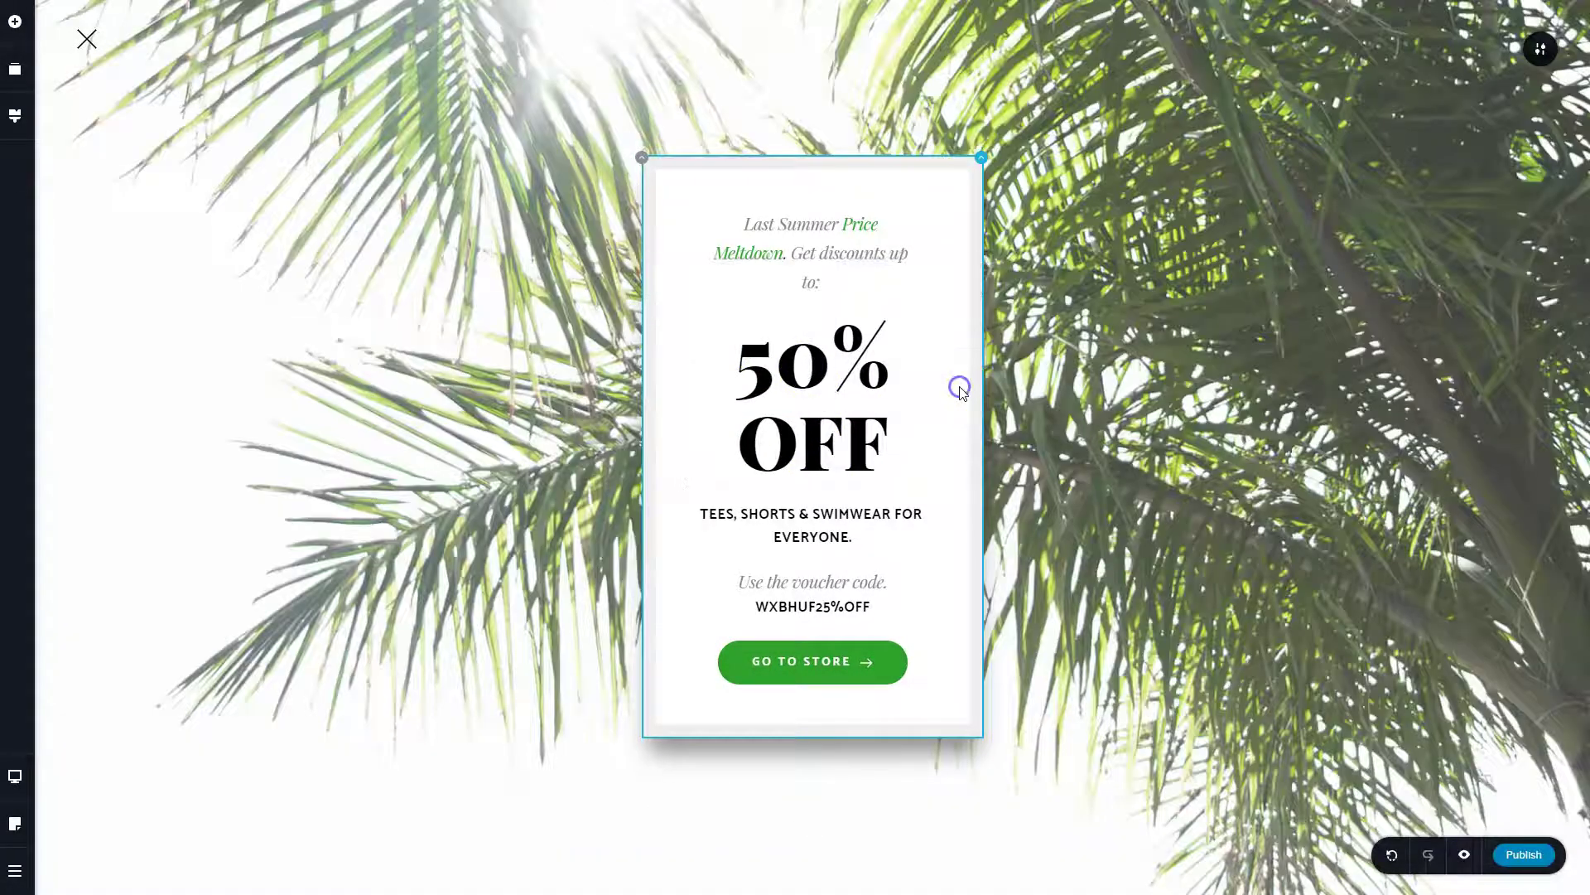
Step: Save the 50% OFF popup as a reusable block
left_click(1541, 62)
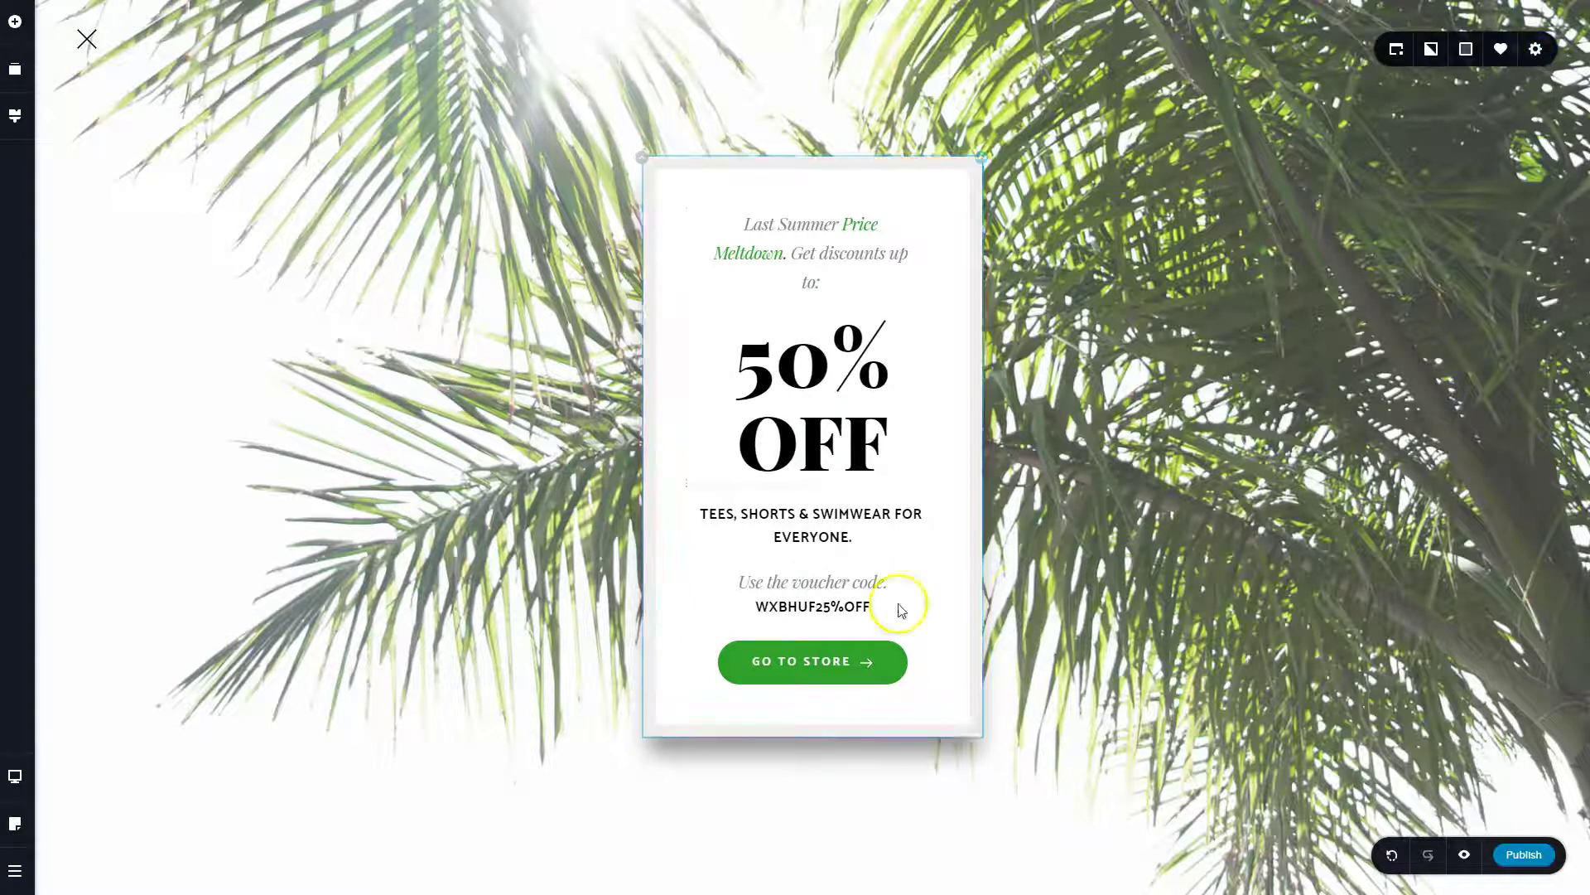
left_click(1500, 51)
left_click(1501, 93)
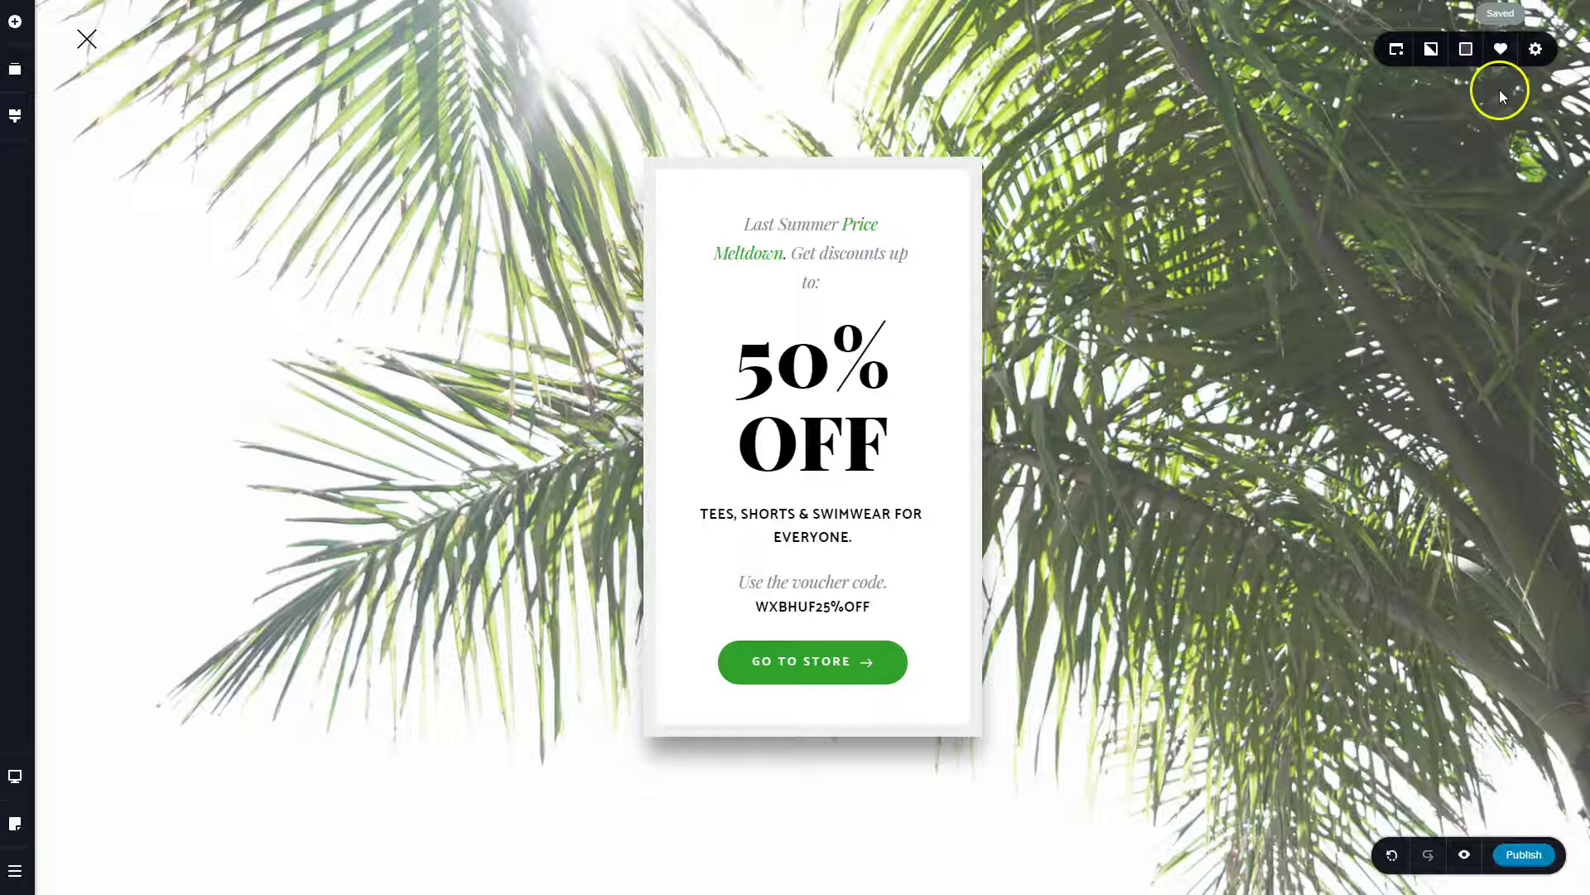
Step: Switch on Make it Global for the saved popup
left_click(1535, 49)
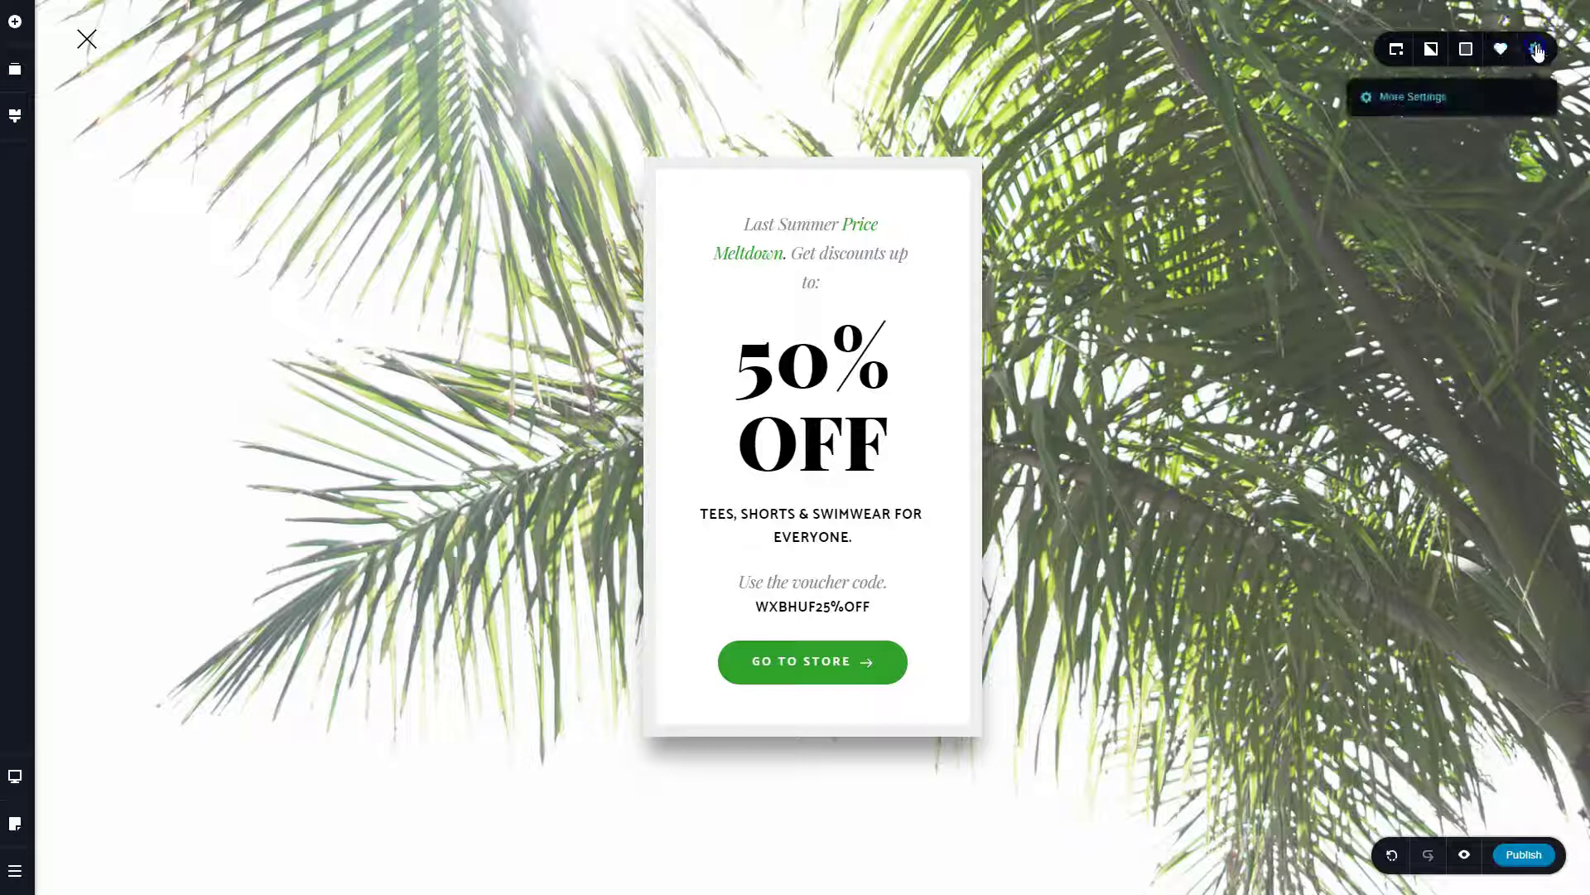
left_click(1395, 53)
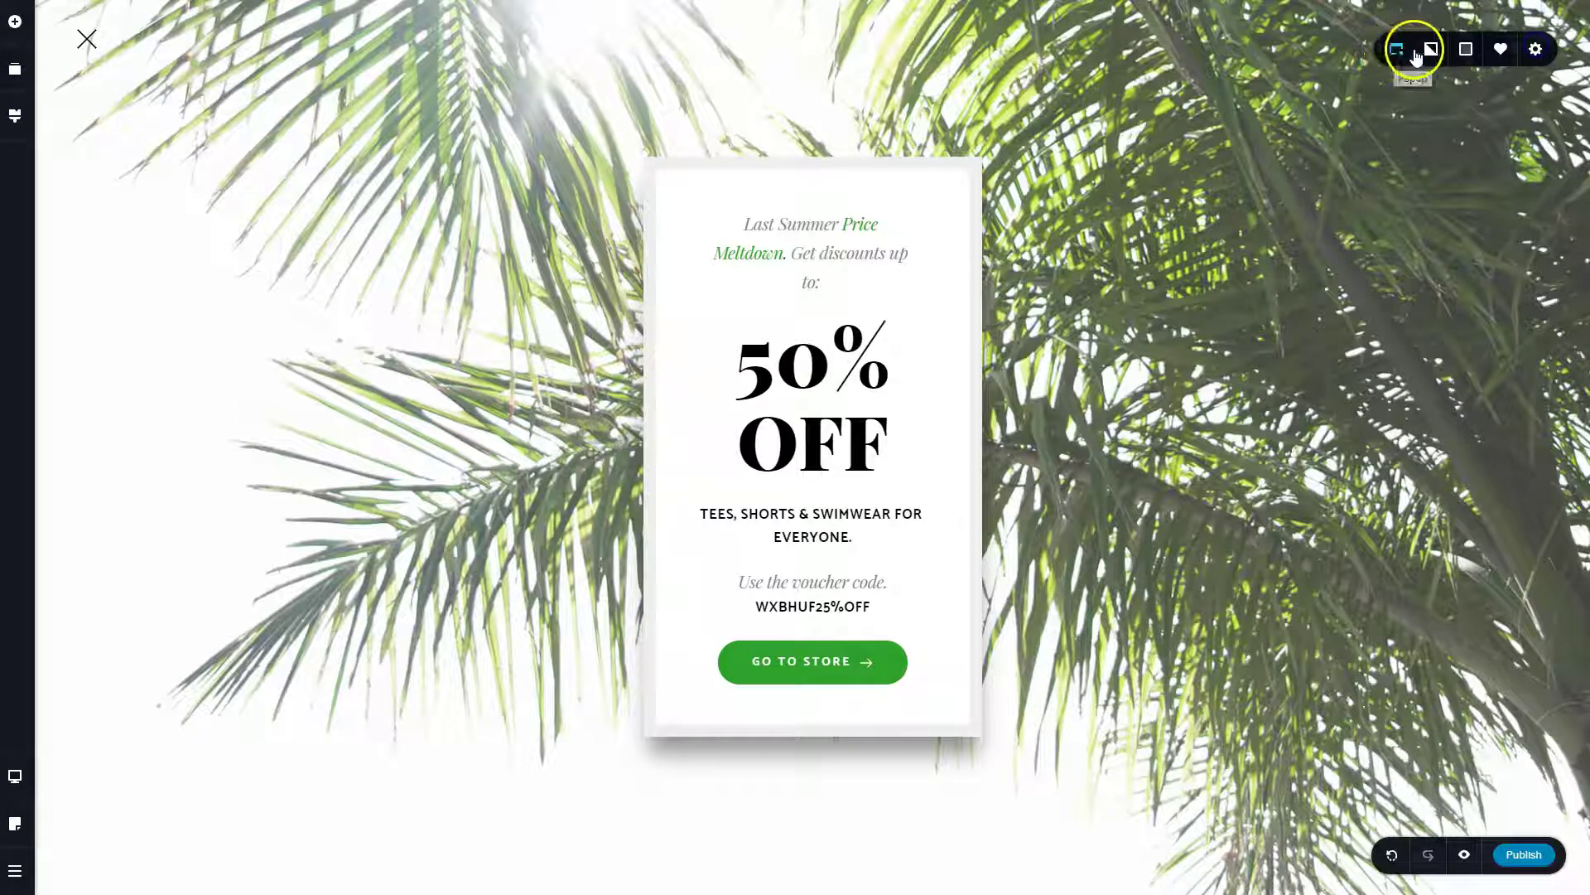
left_click(1405, 56)
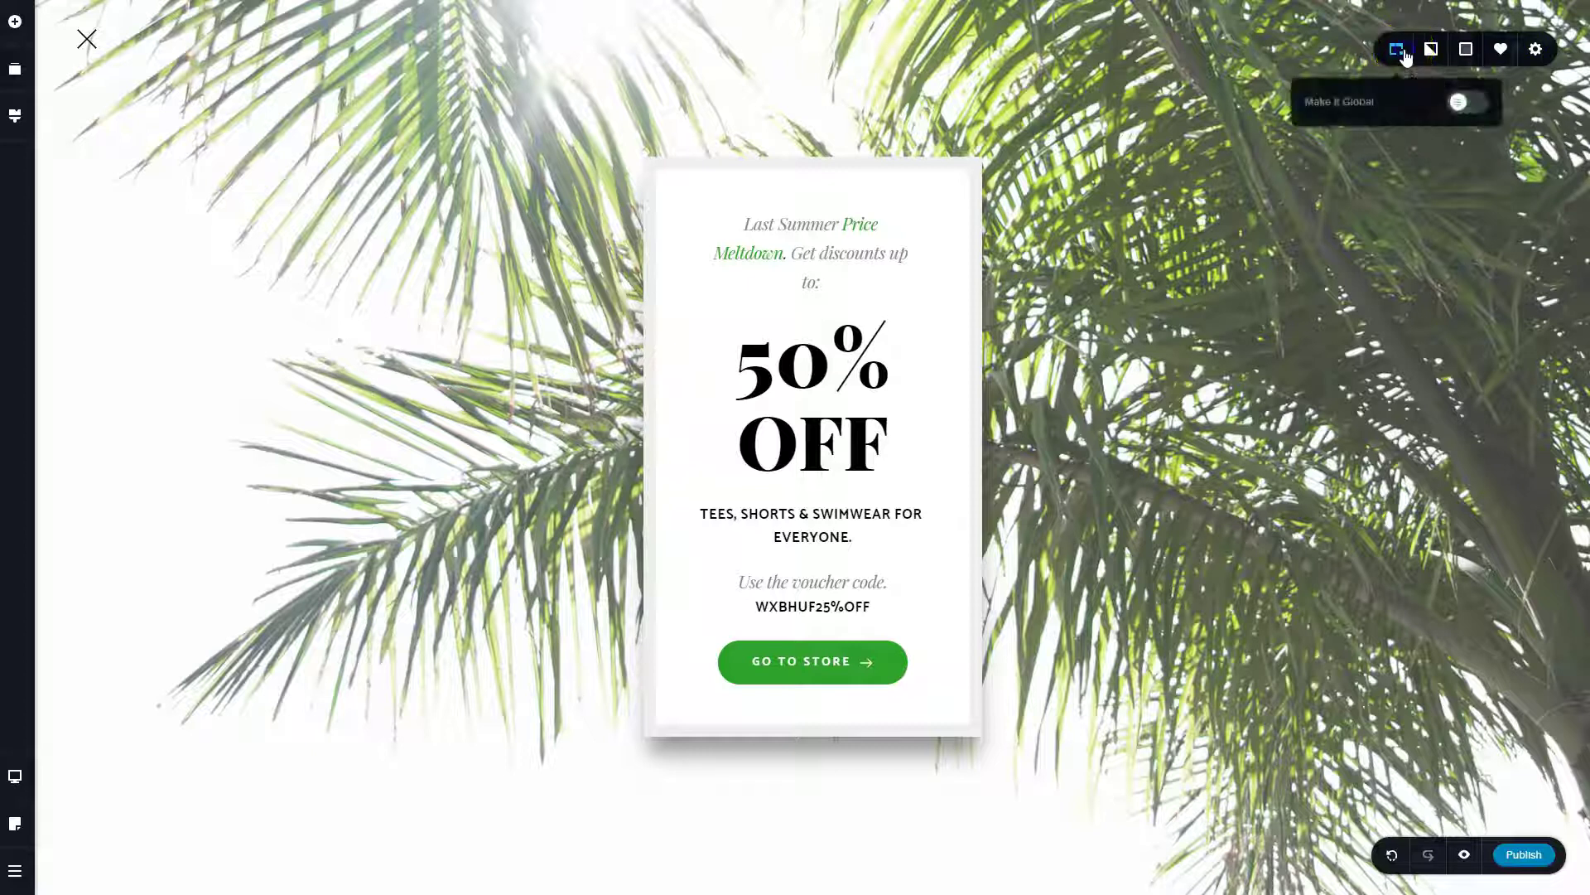
left_click(1487, 104)
Step: Check that MORE ABOUT US is linked to the palm-tree popup
left_click(1392, 213)
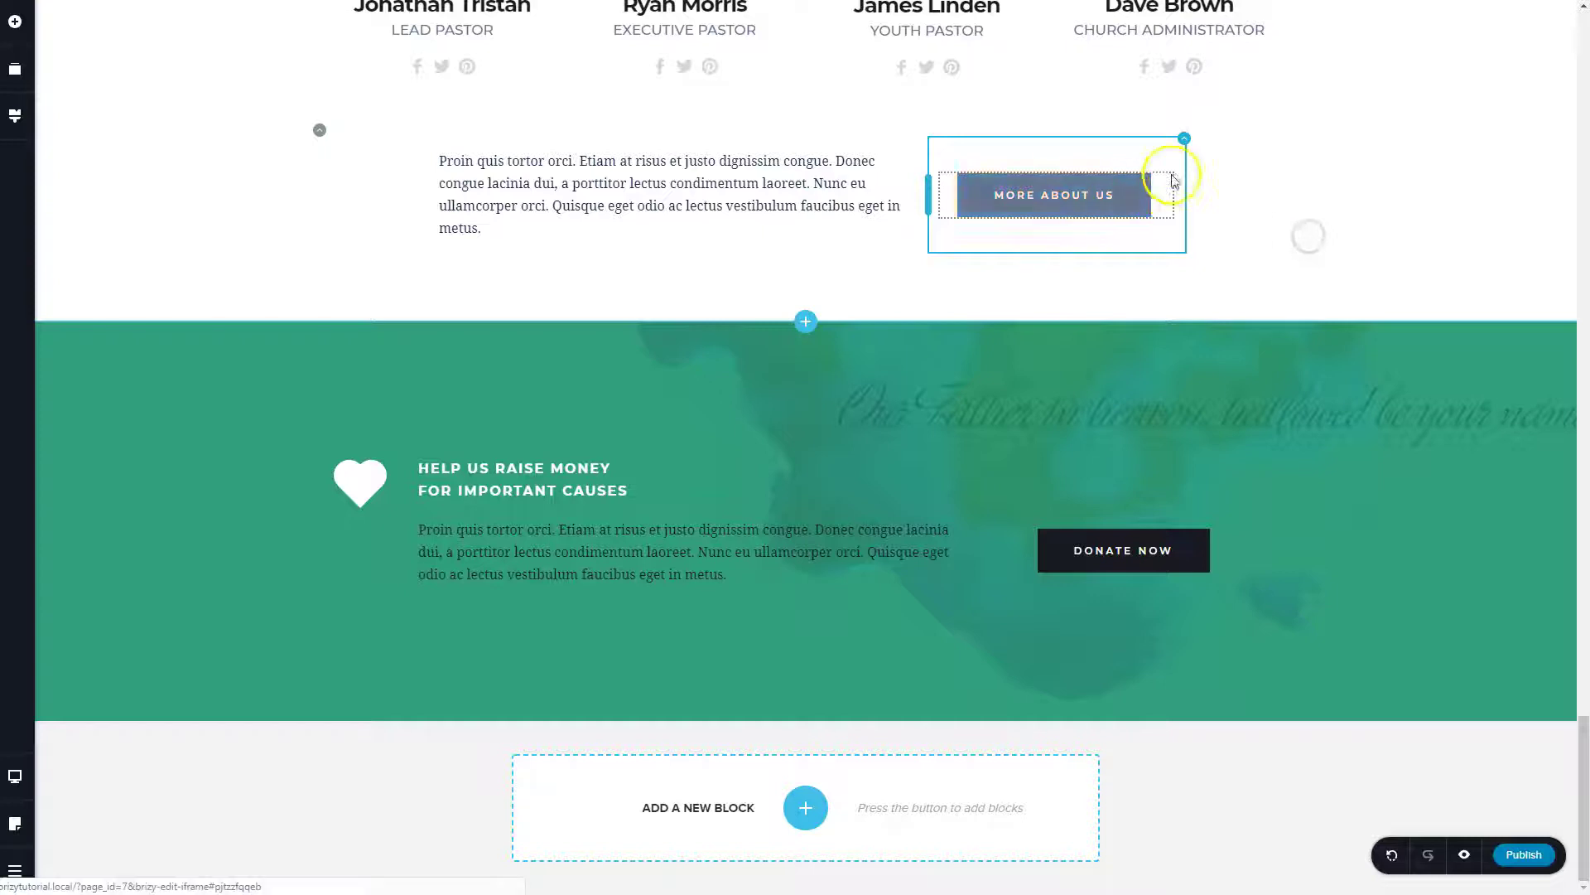
mouse_move(1186, 141)
left_click(1127, 191)
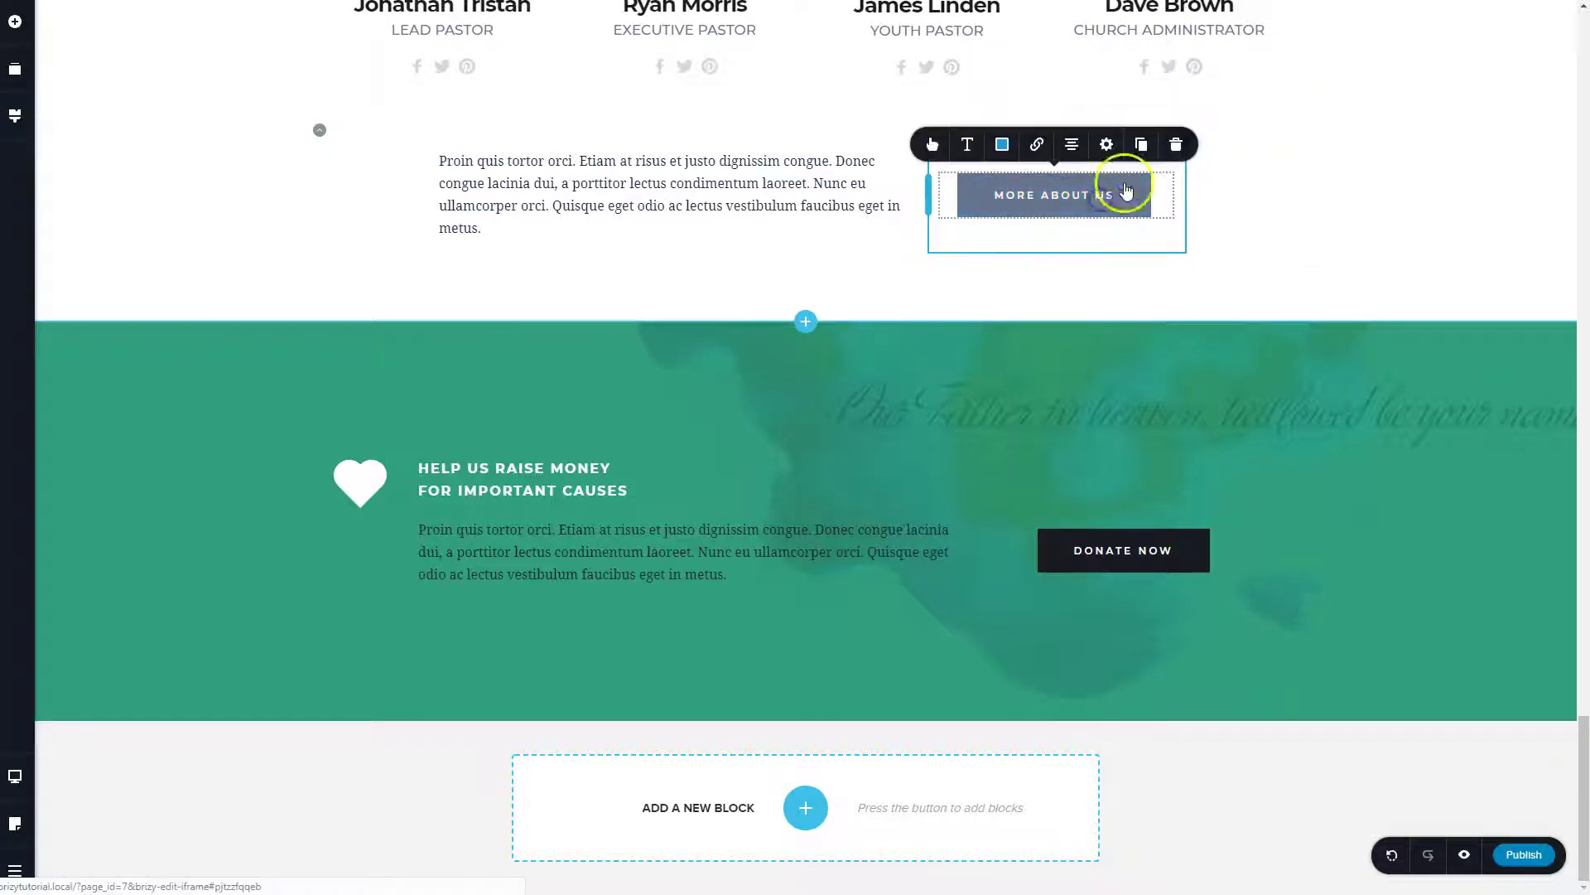
left_click(1036, 144)
left_click(1050, 249)
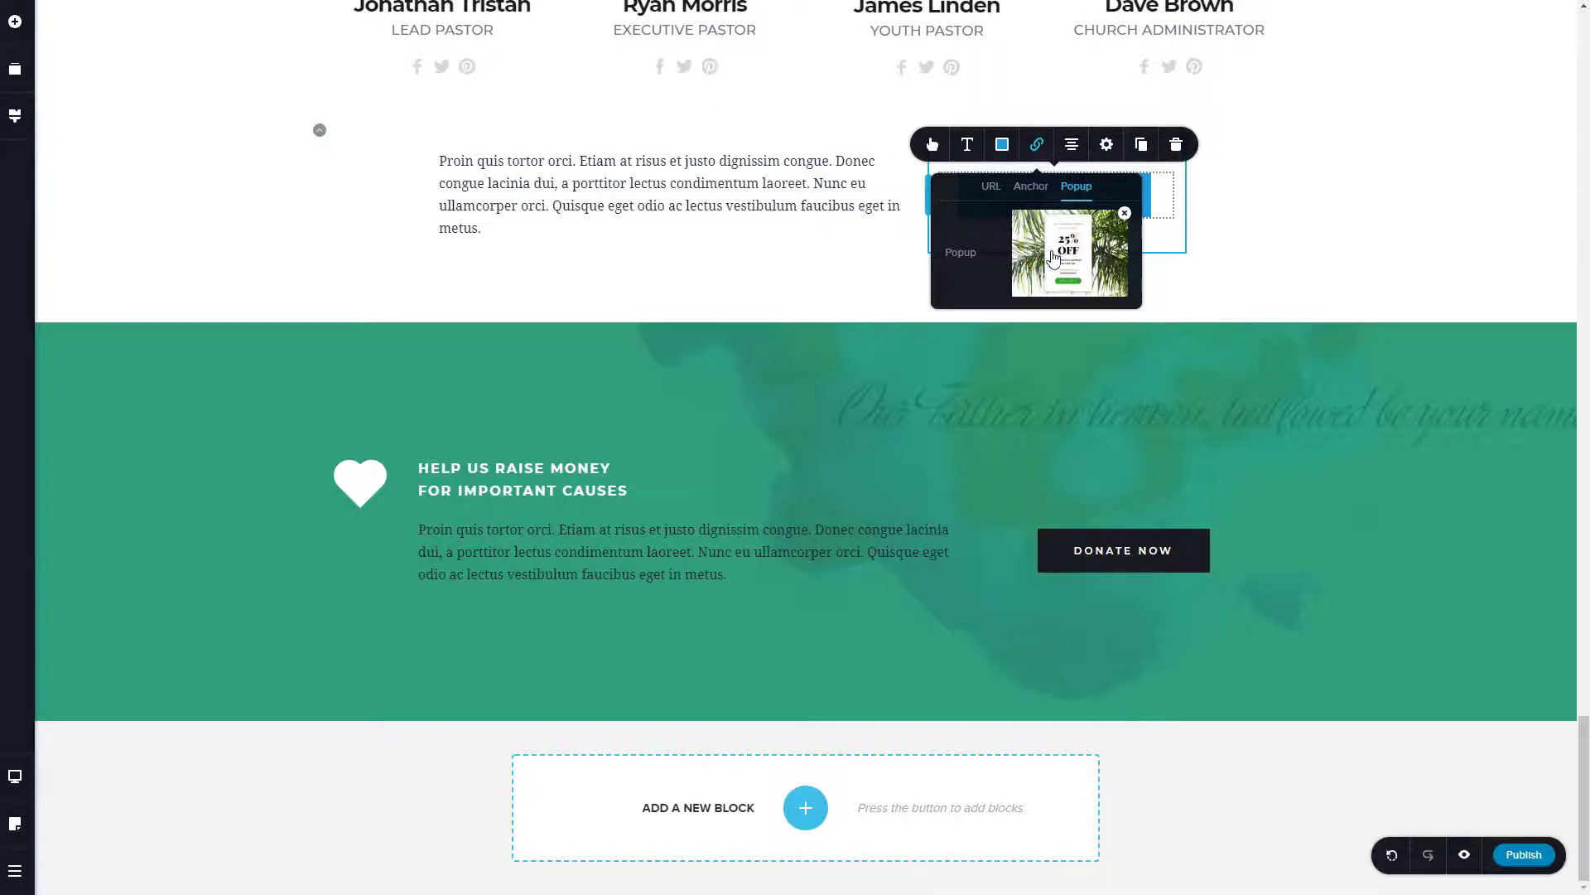
Step: Link the DONATE NOW button to the palm-tree popup from Saved Blocks
left_click(1148, 580)
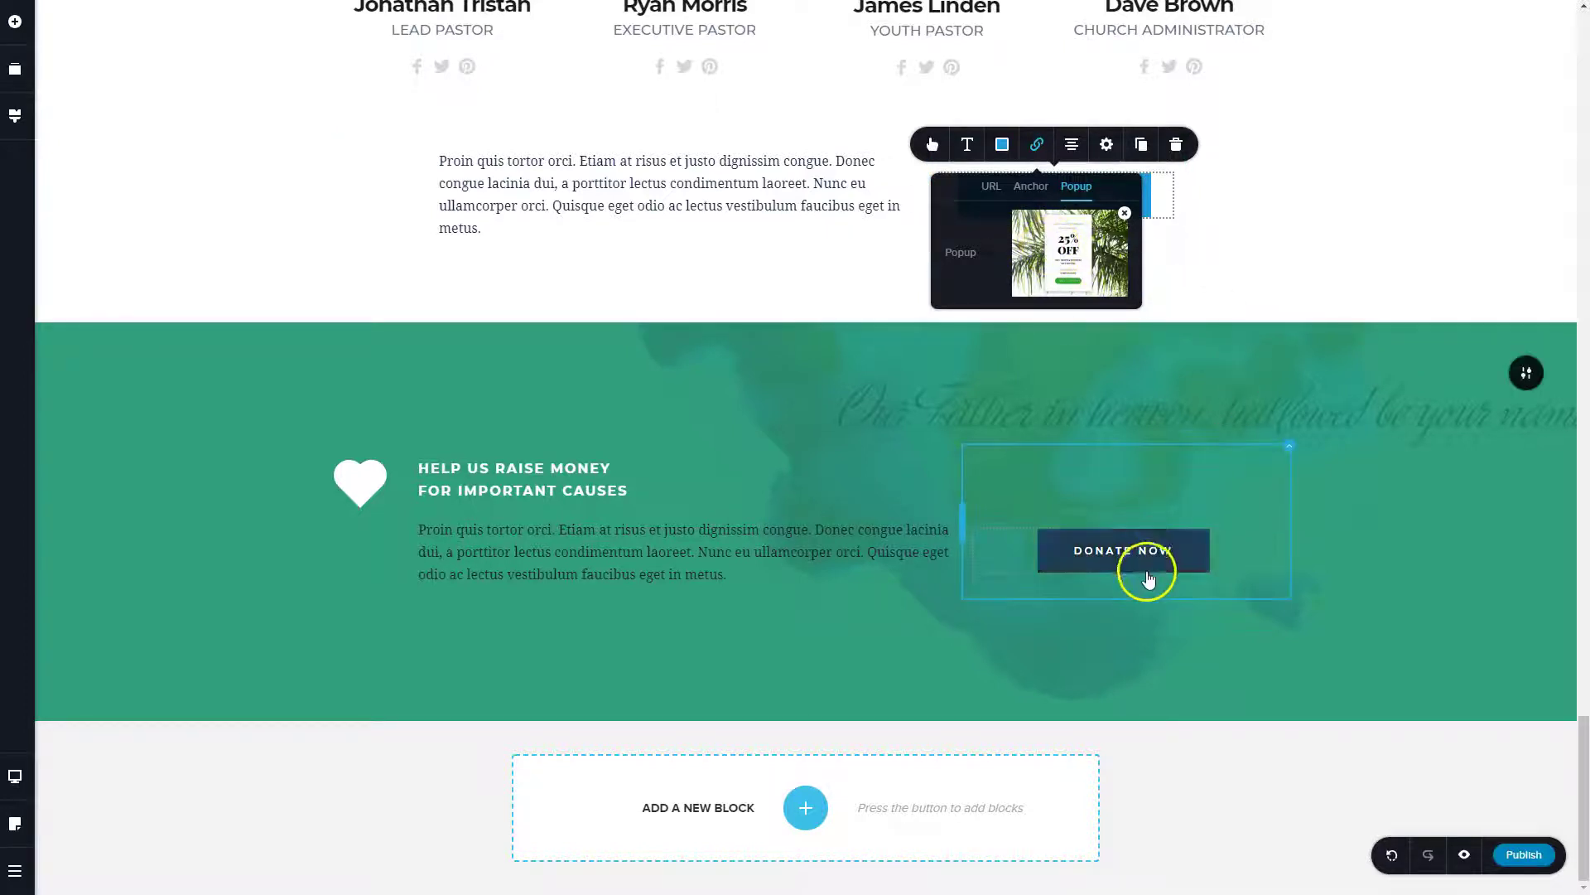
left_click(1105, 500)
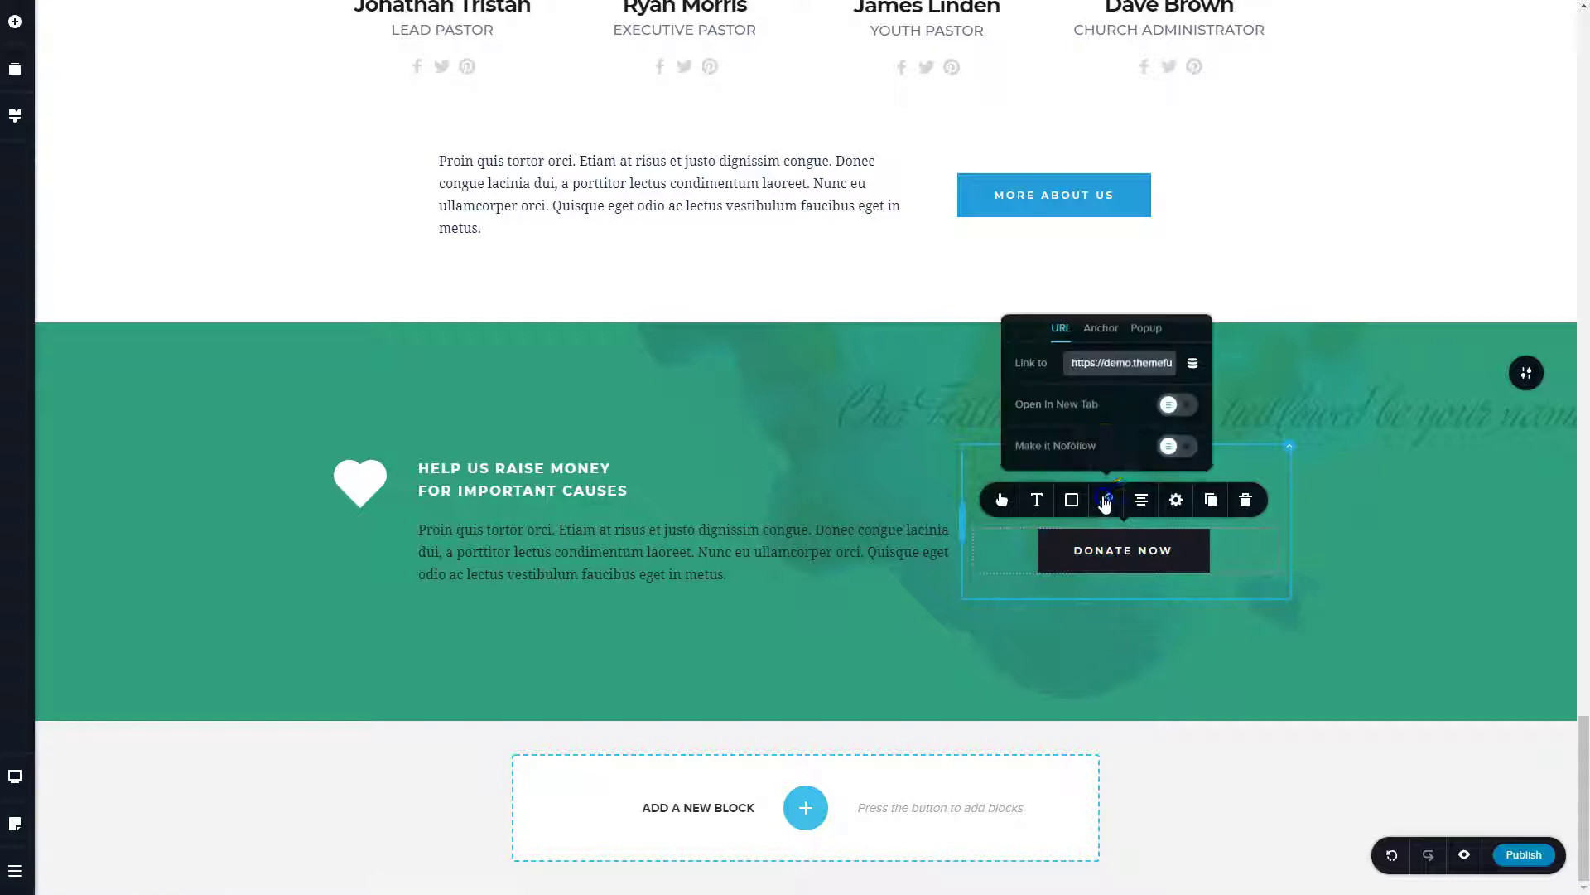
left_click(1146, 328)
left_click(1134, 420)
left_click(783, 72)
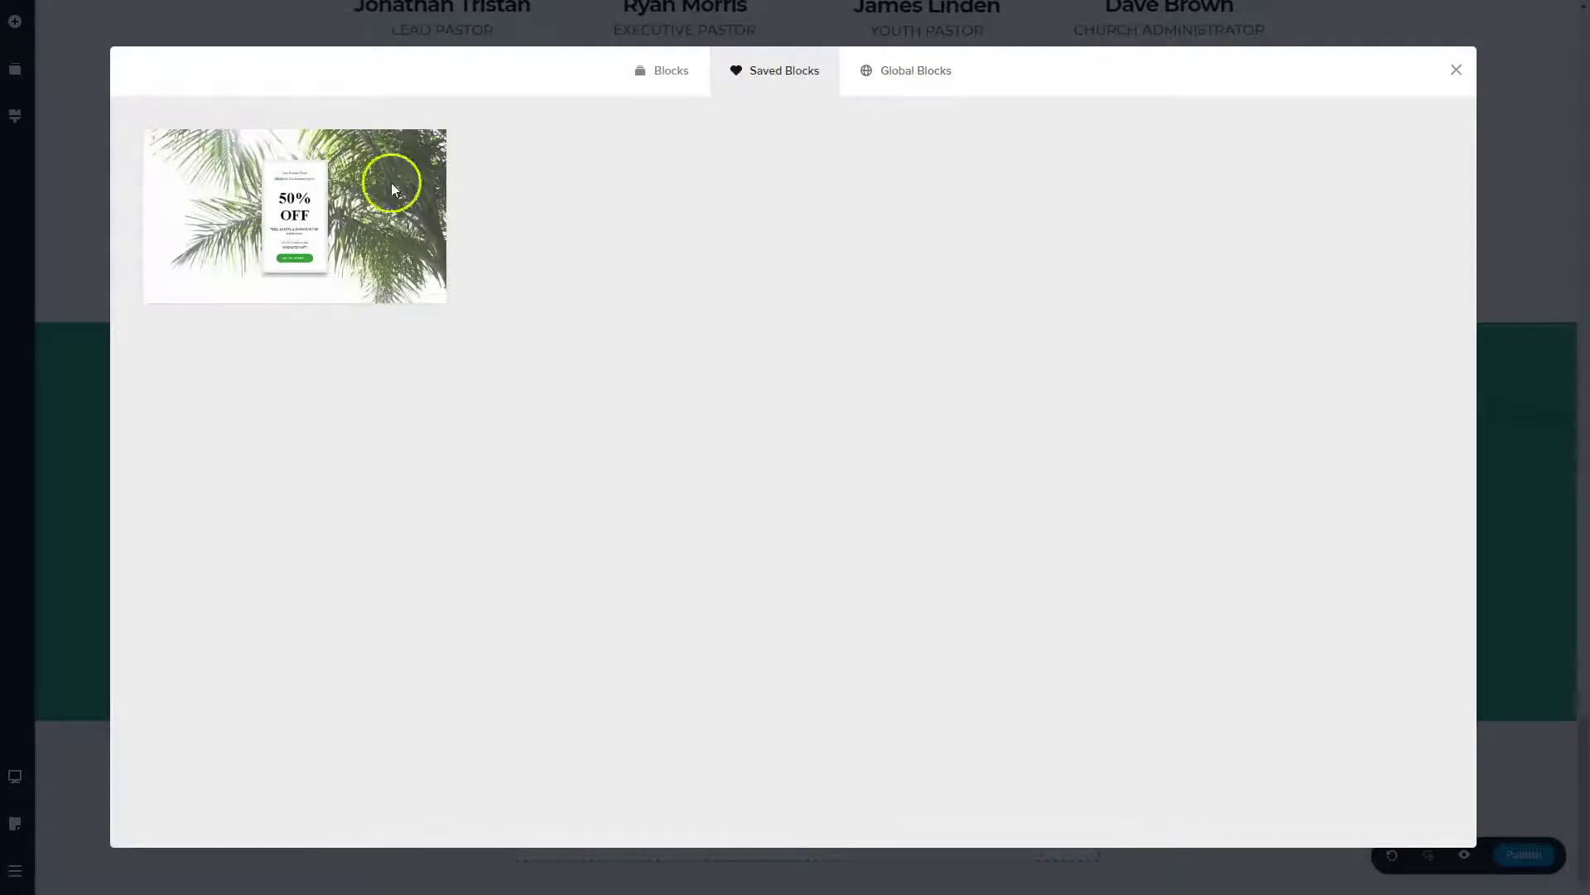
mouse_move(332, 199)
left_click(884, 71)
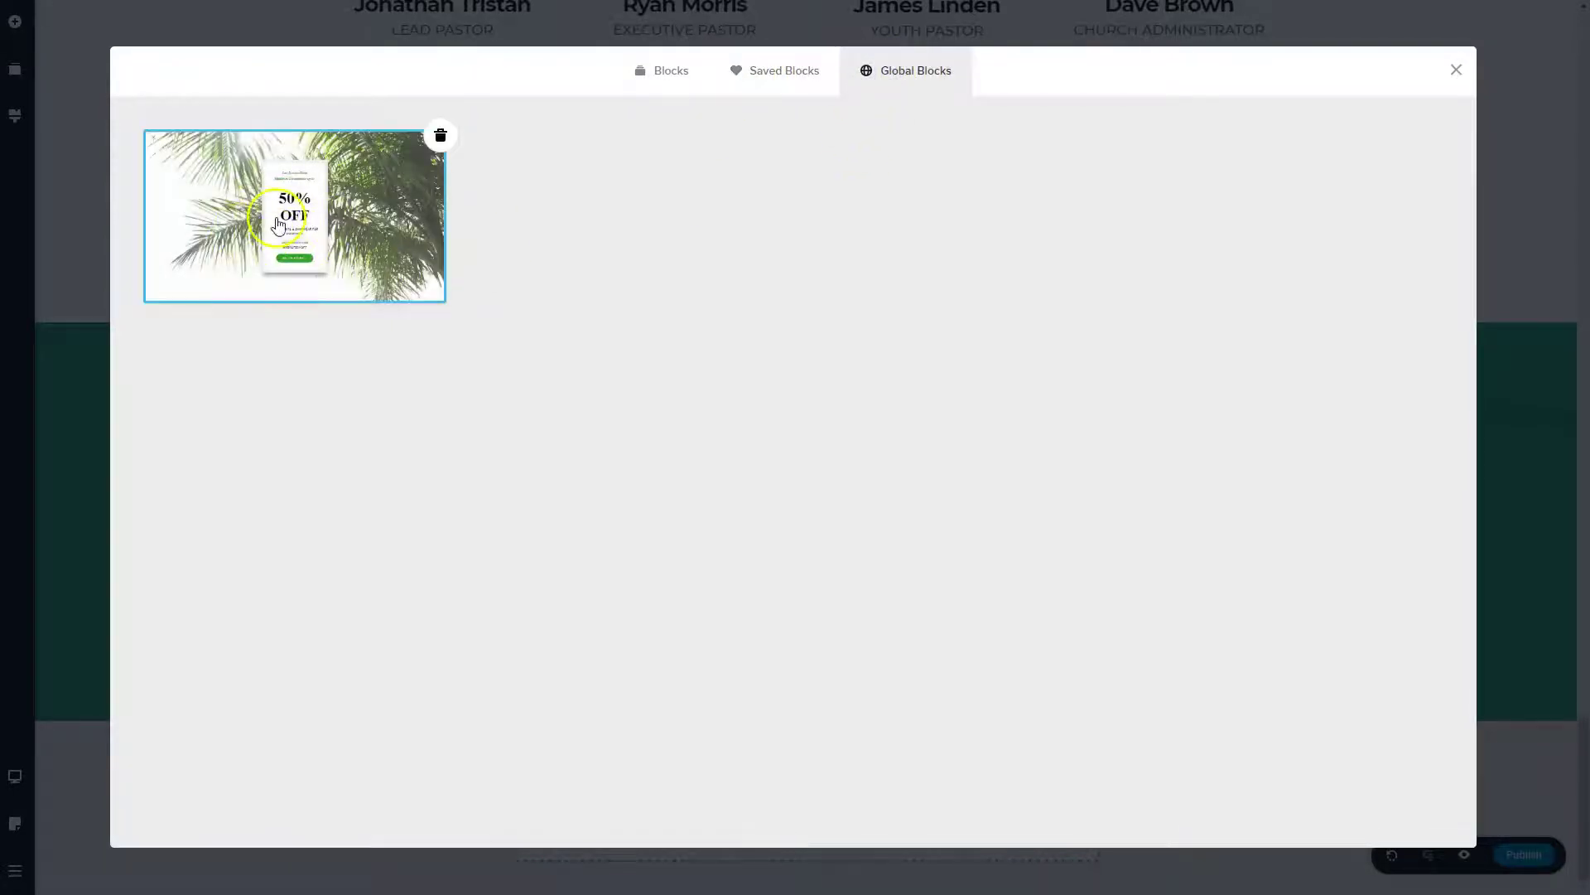
left_click(782, 86)
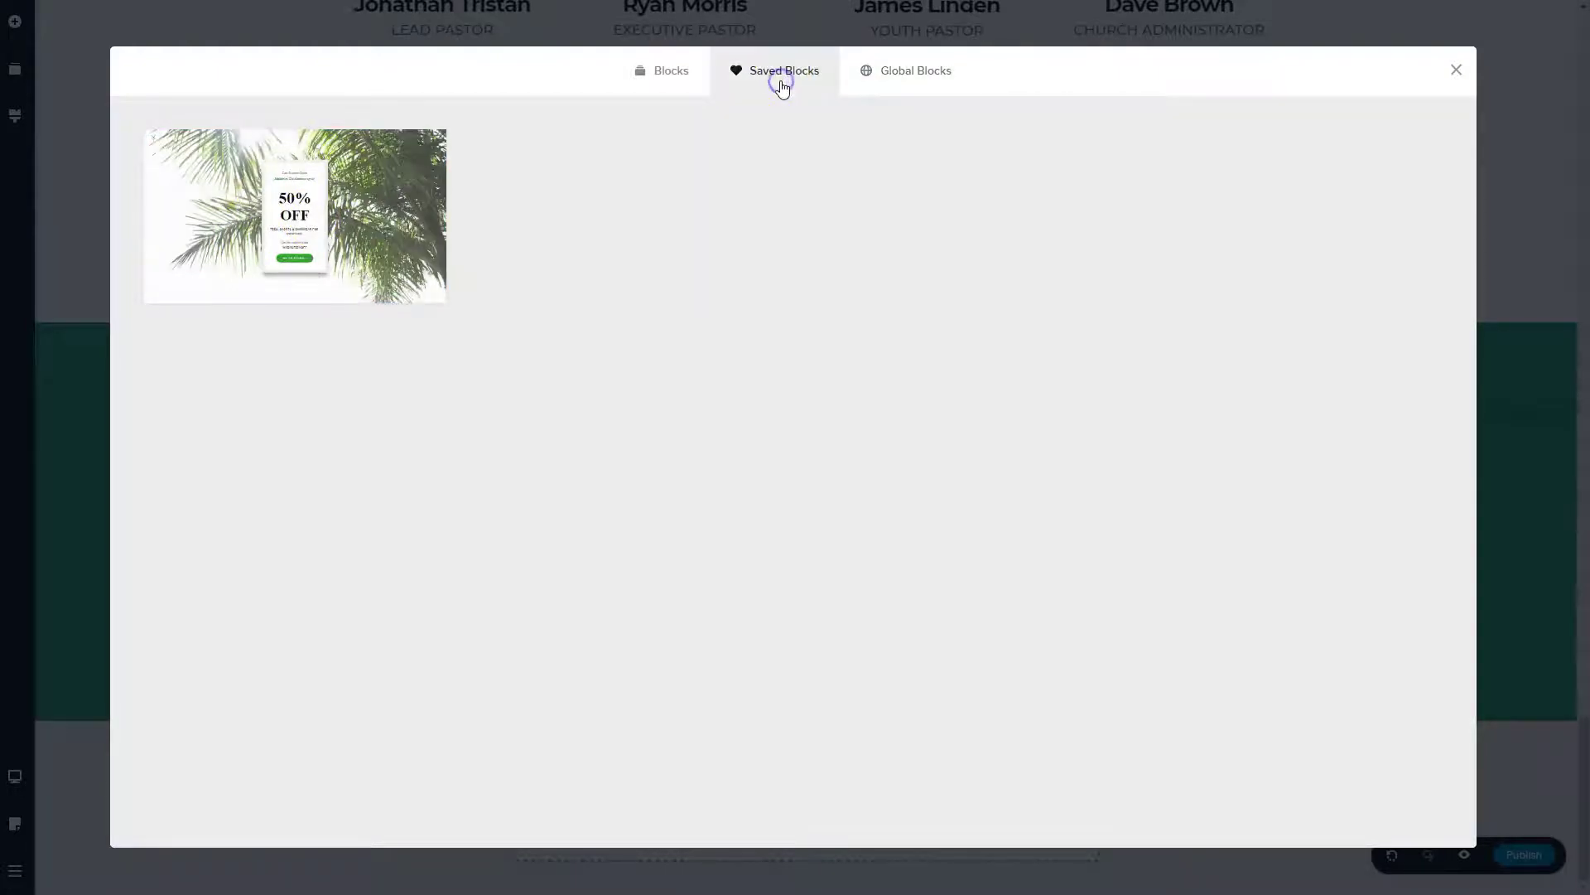
left_click(291, 212)
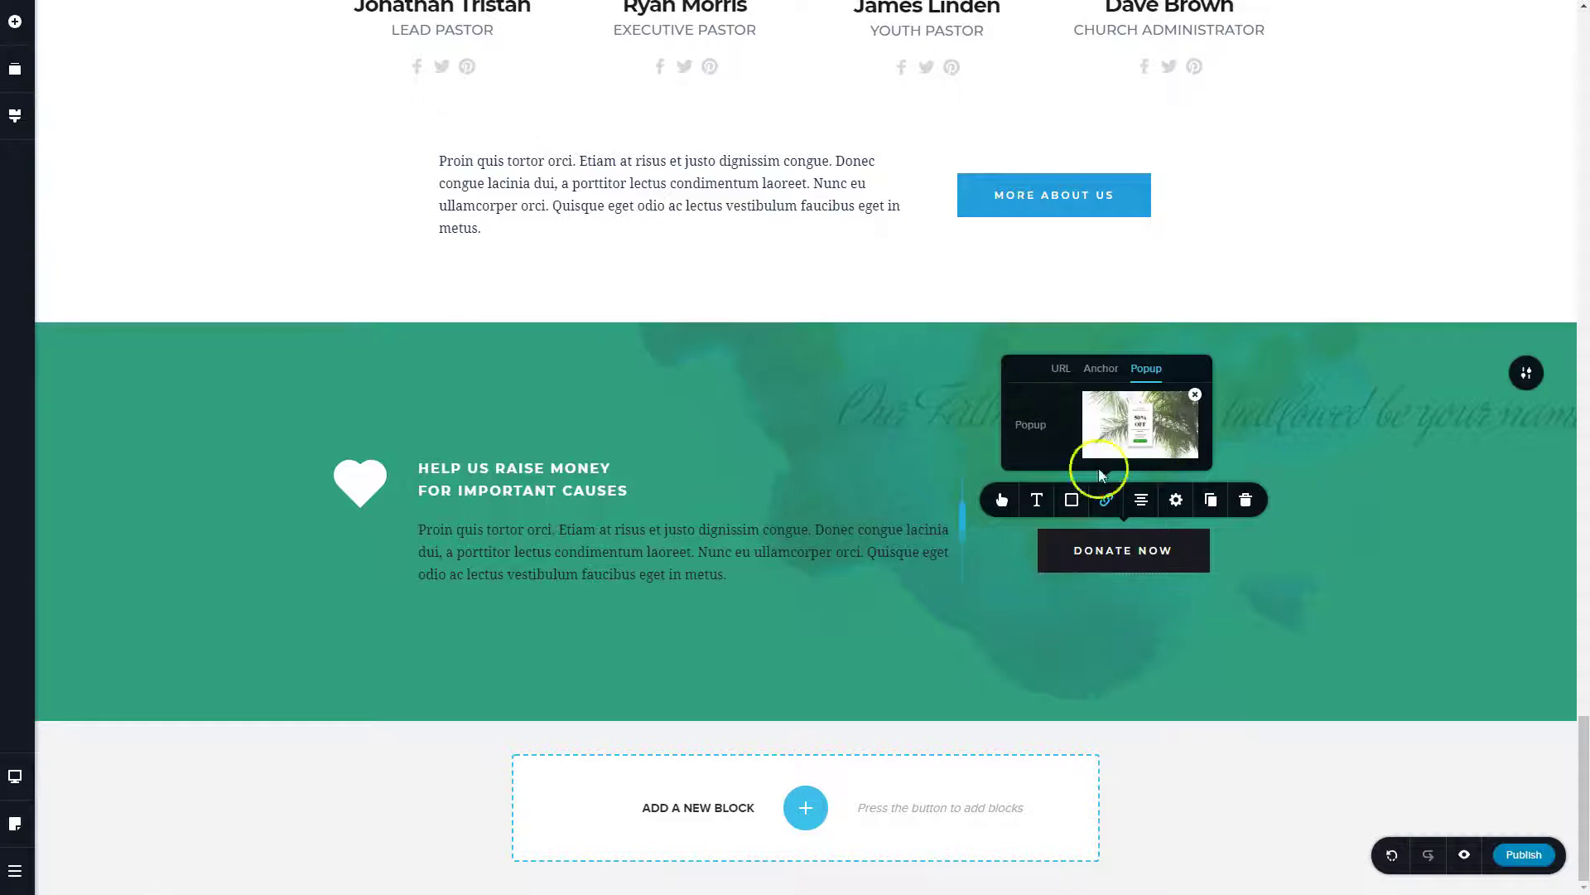
Step: Replace 50 with 100 in the popup headline so it reads 100% OFF
left_click(1122, 431)
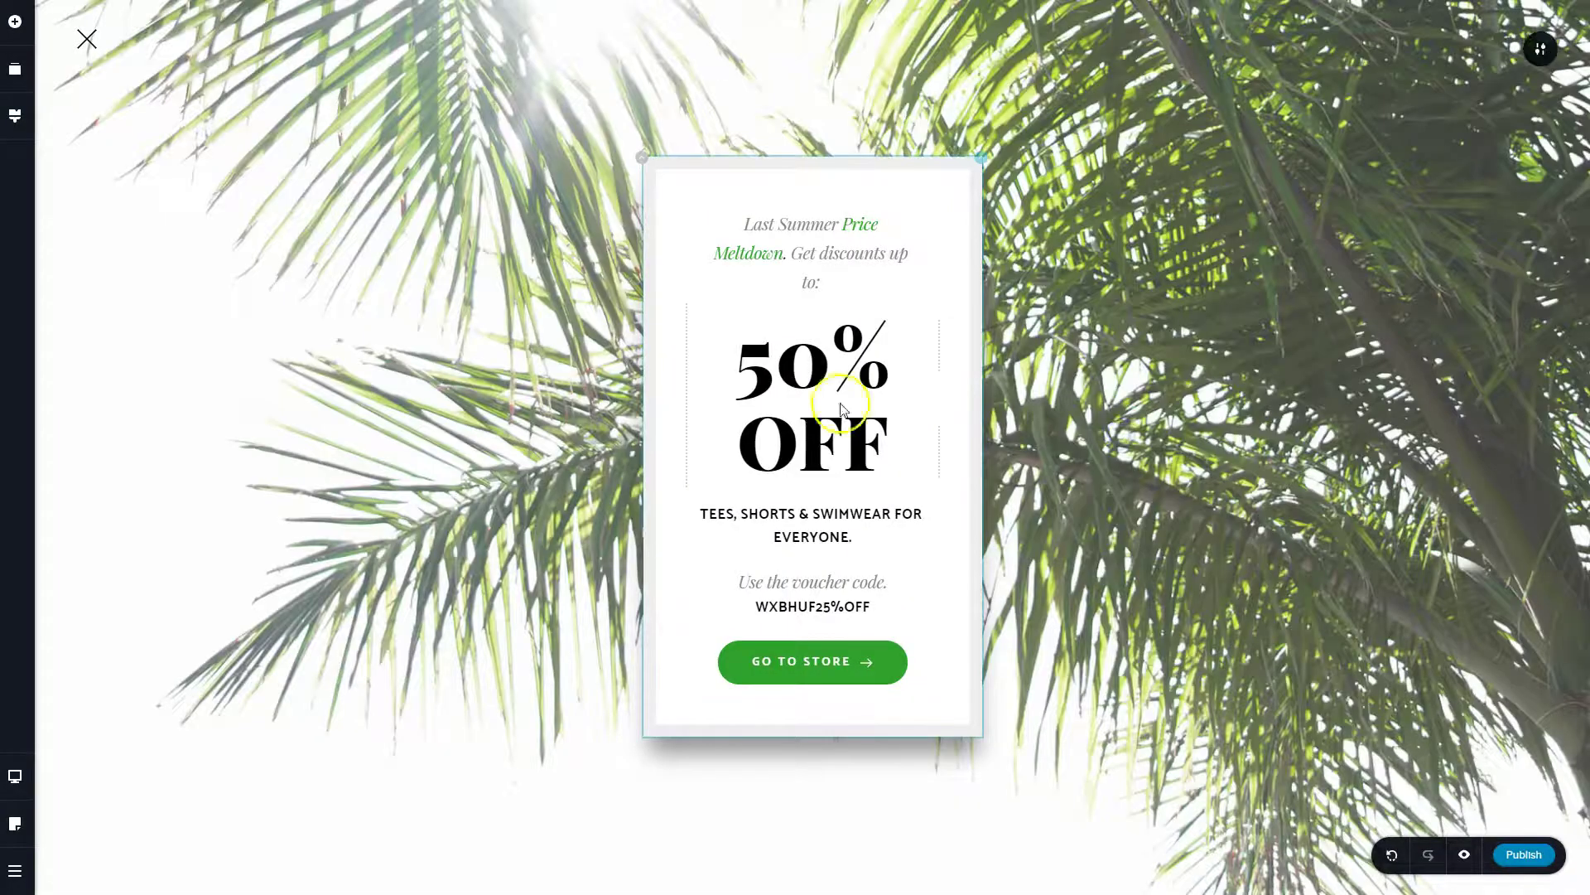
left_click(797, 448)
double_click(787, 383)
type("100")
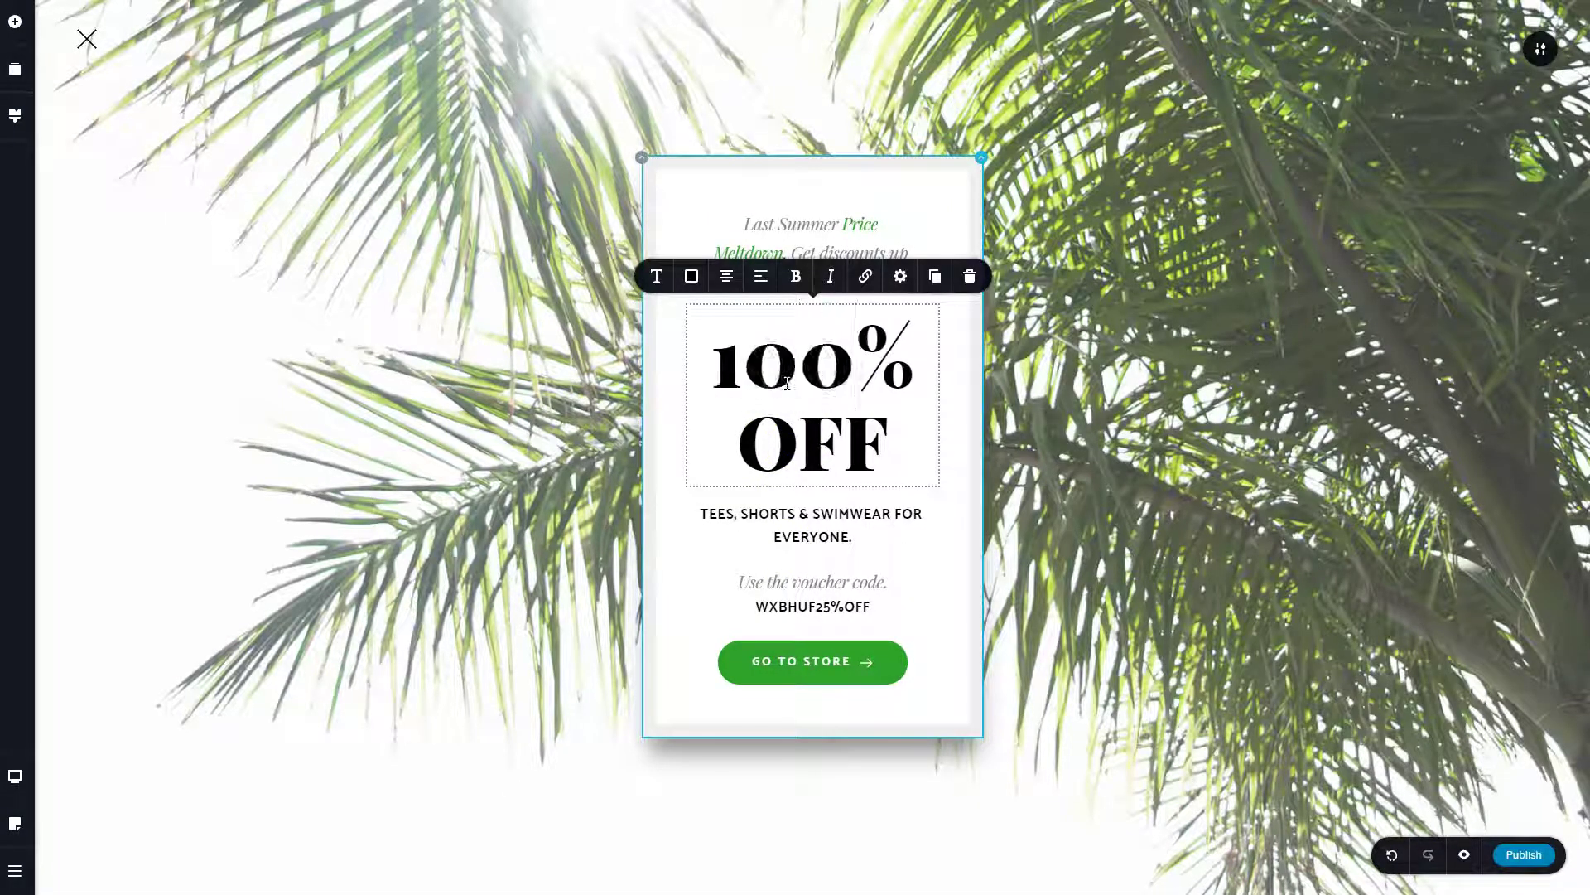
left_click(1168, 422)
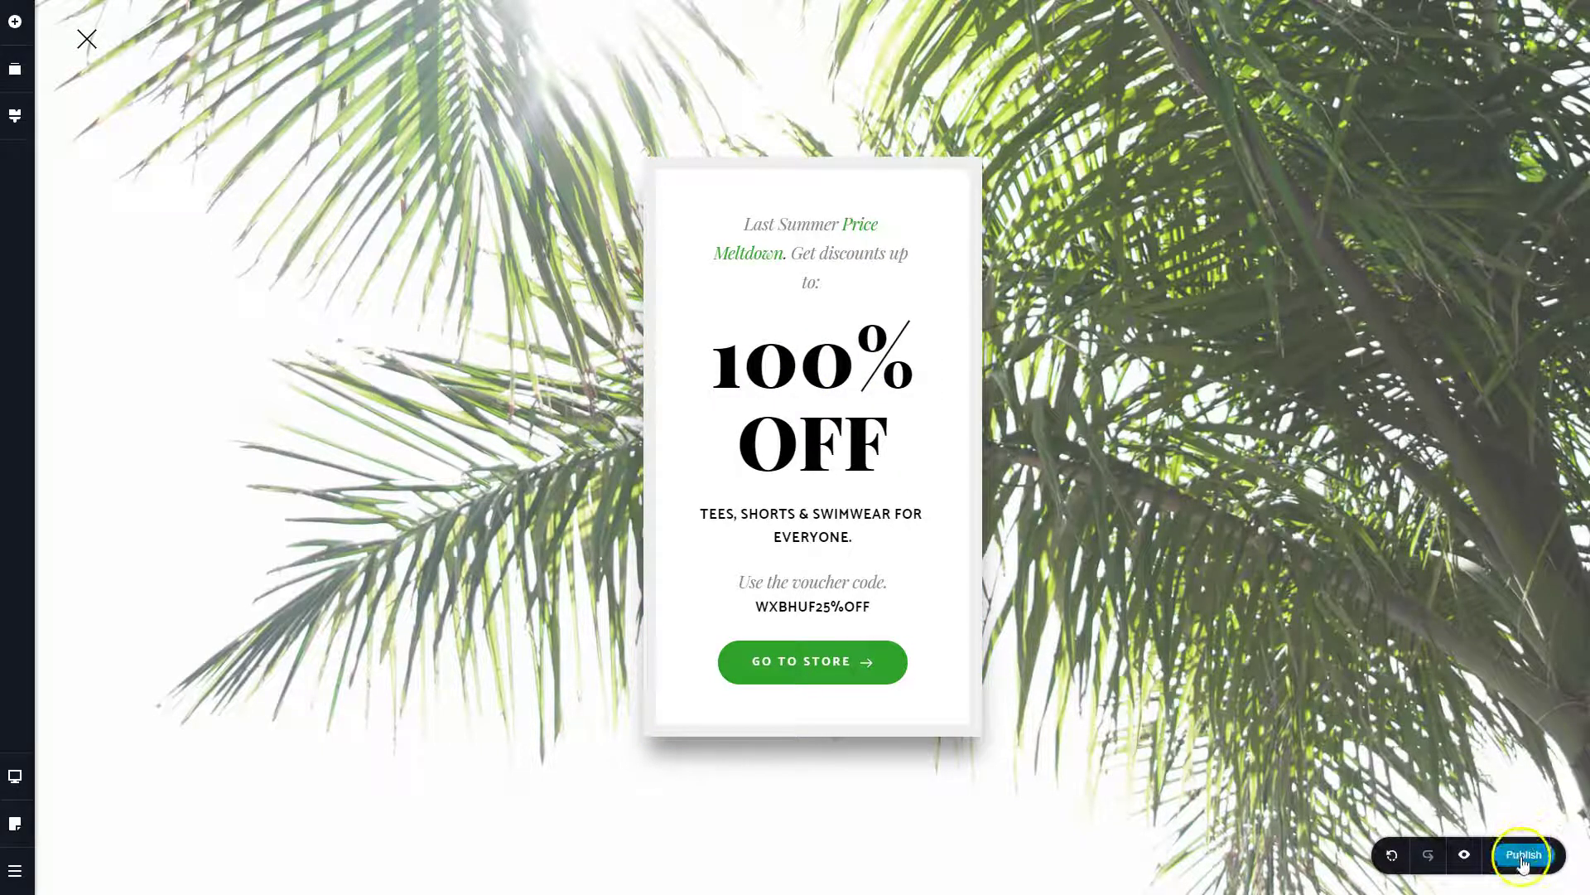
Step: Preview the page and confirm MORE ABOUT US opens the 50% OFF popup
left_click(93, 39)
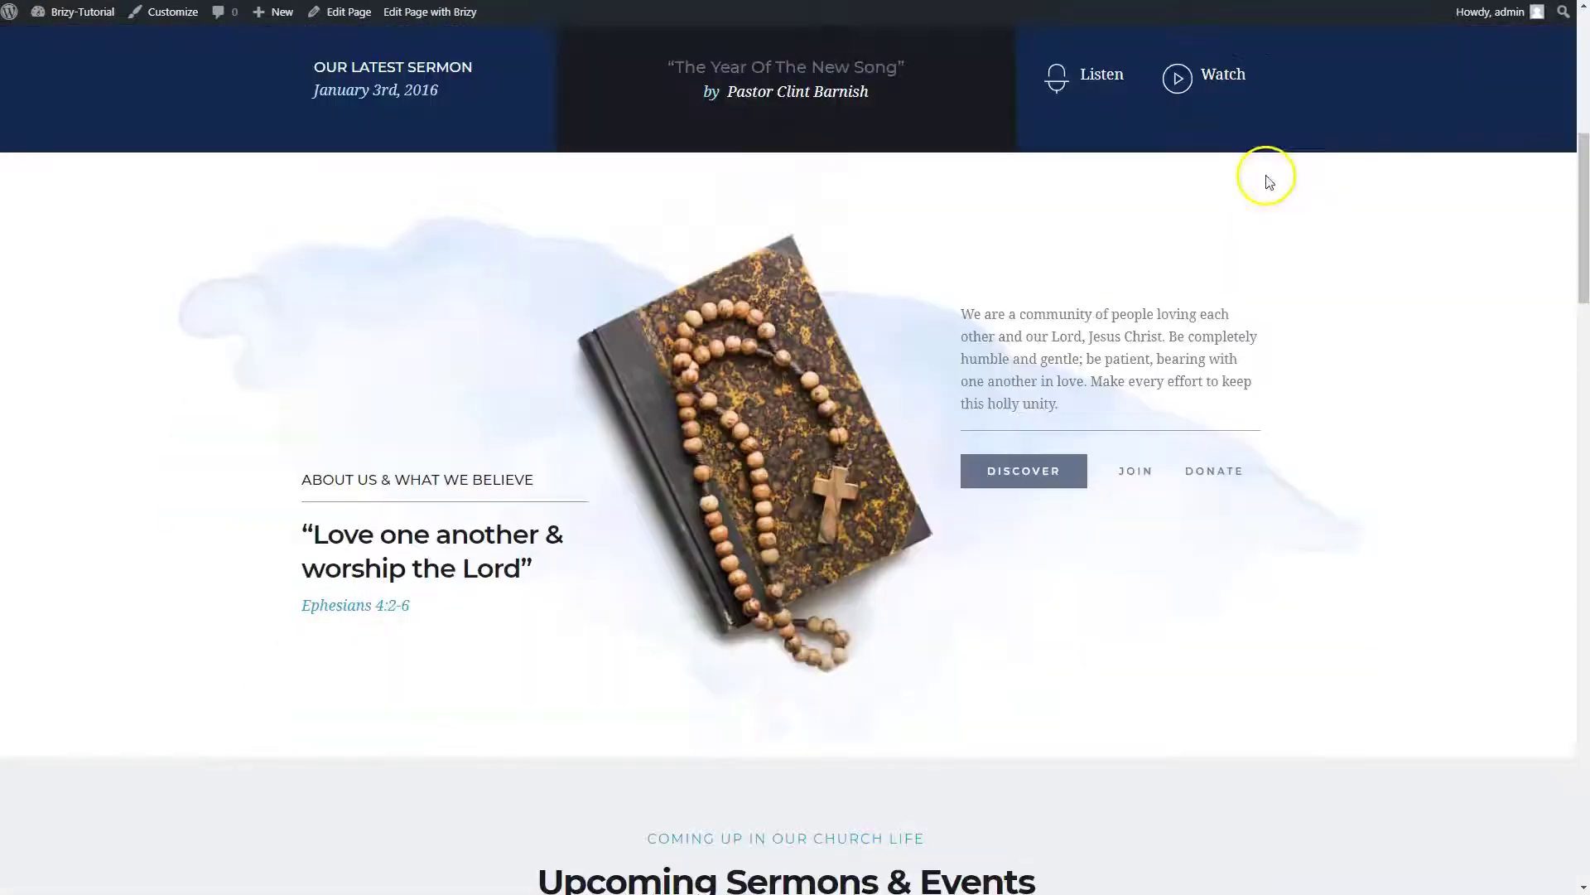
scroll(1274, 189, "down", 12)
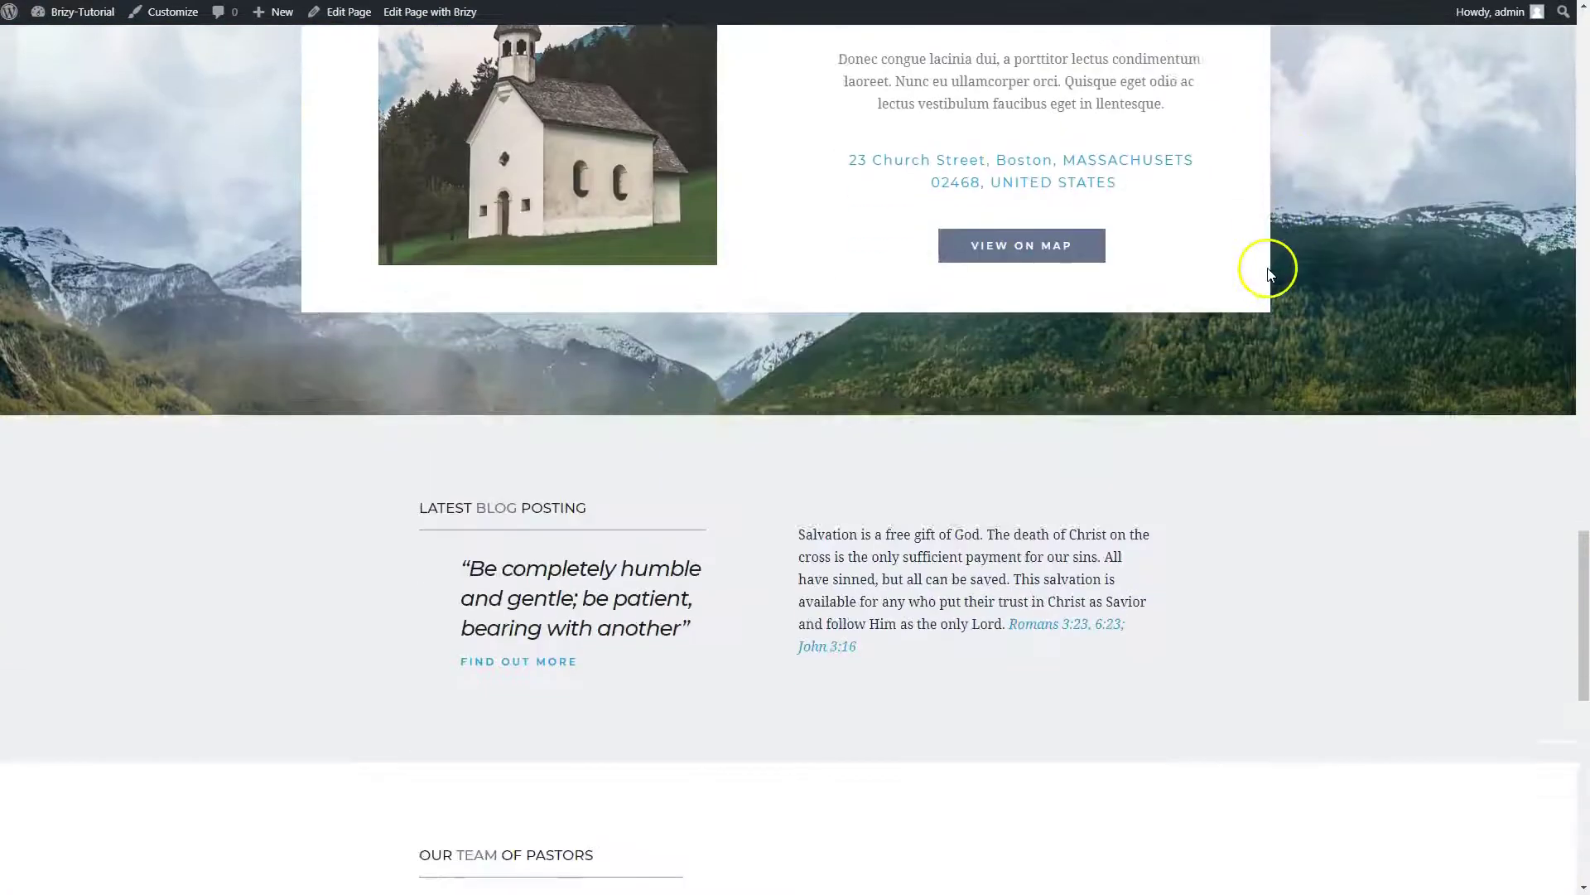
scroll(1253, 276, "down", 10)
left_click(974, 377)
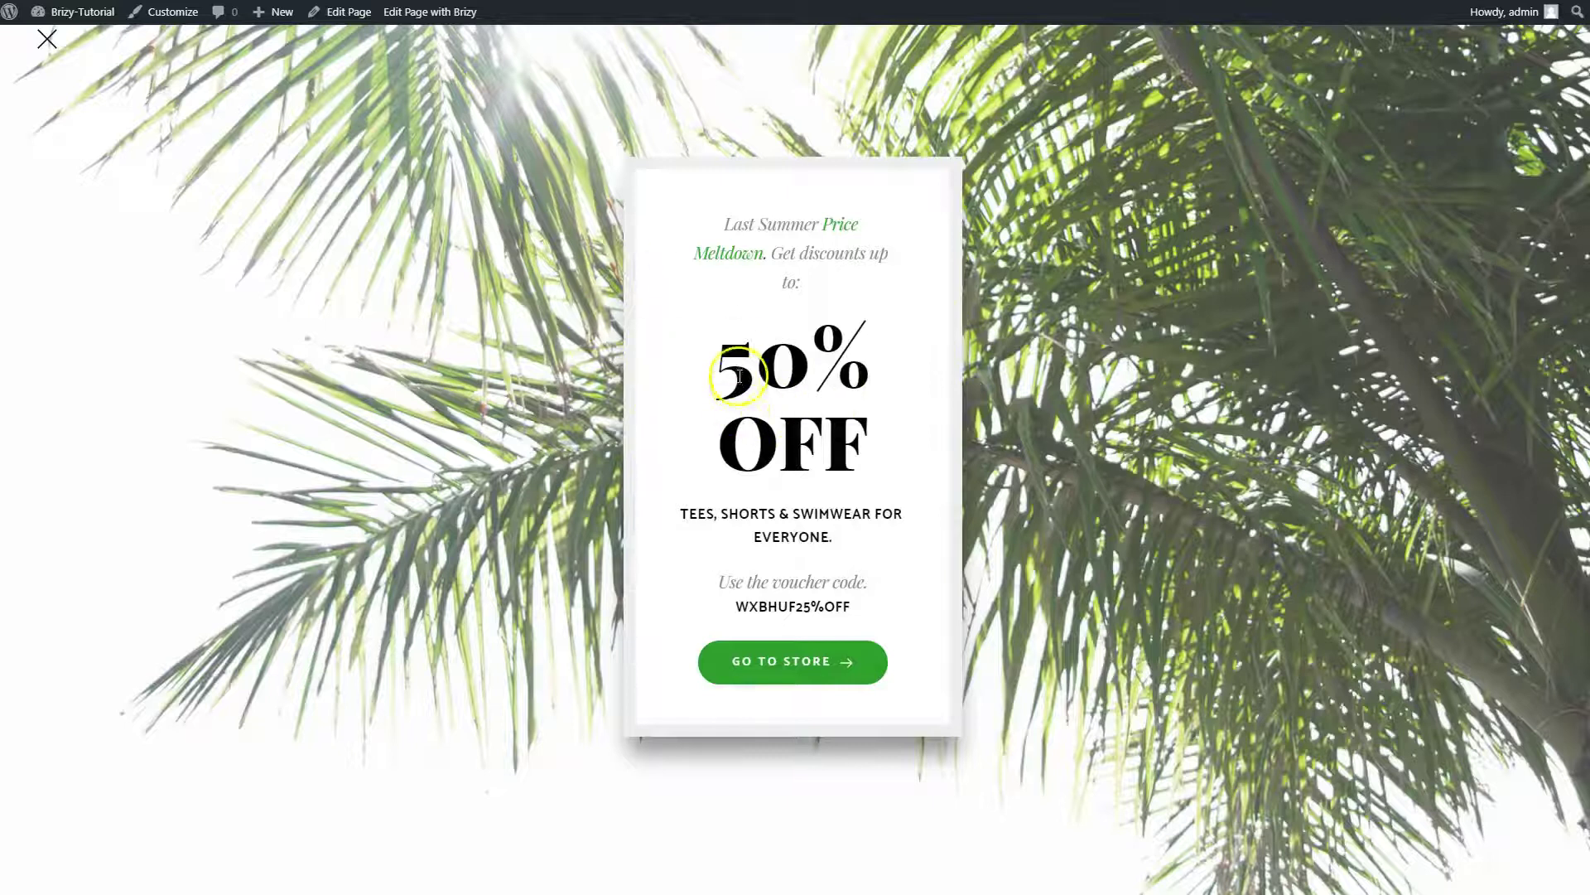
left_click_drag(737, 370, 847, 368)
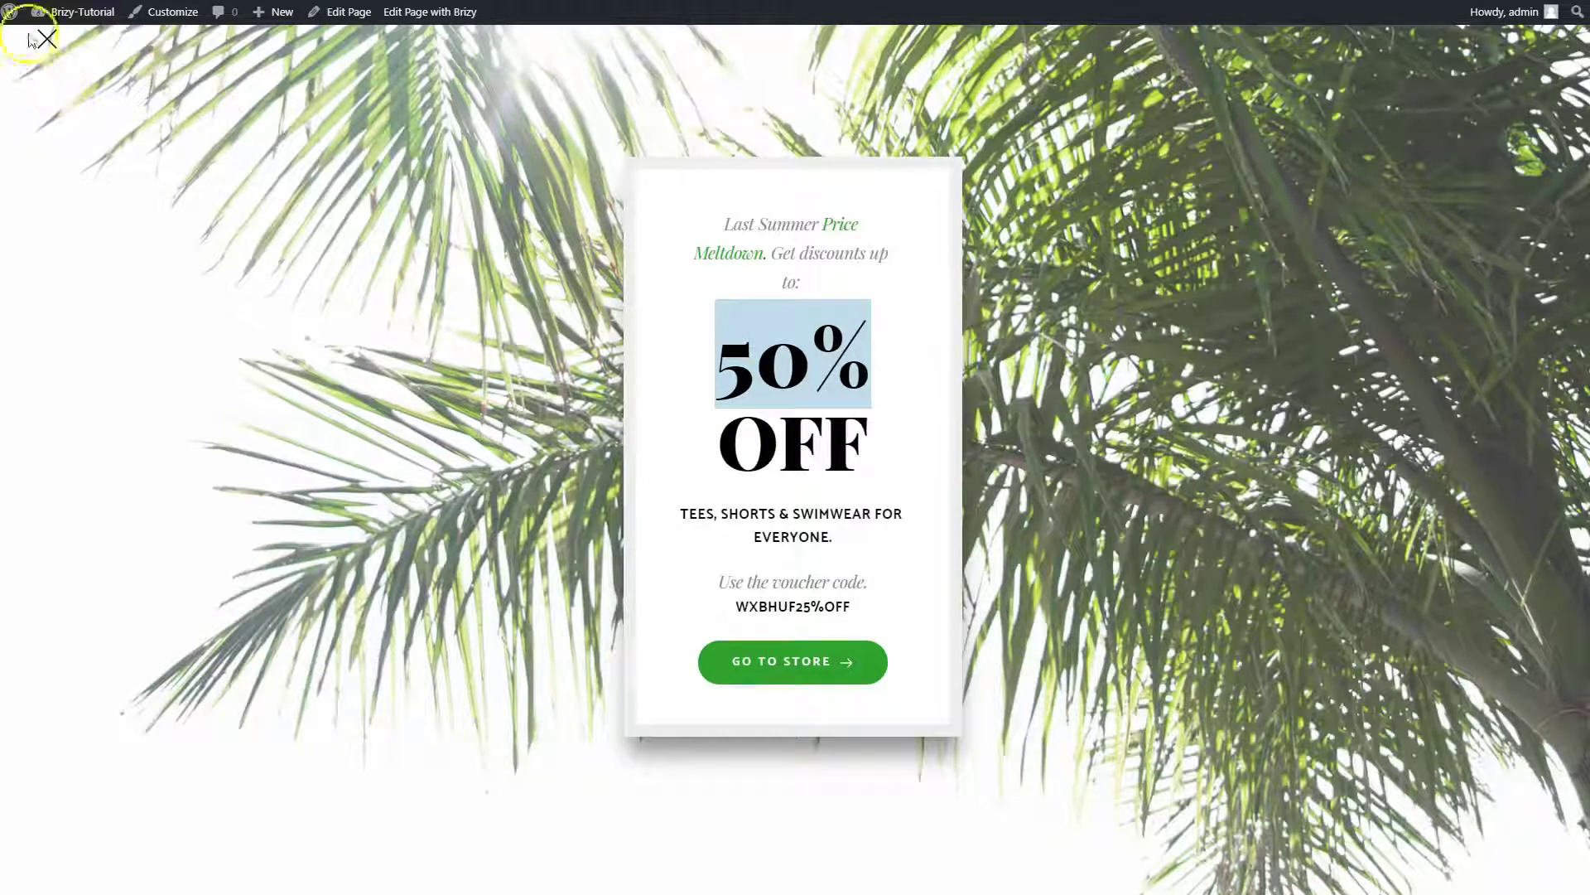
left_click(47, 38)
Step: Confirm DONATE NOW opens the 100% OFF popup
left_click(1095, 714)
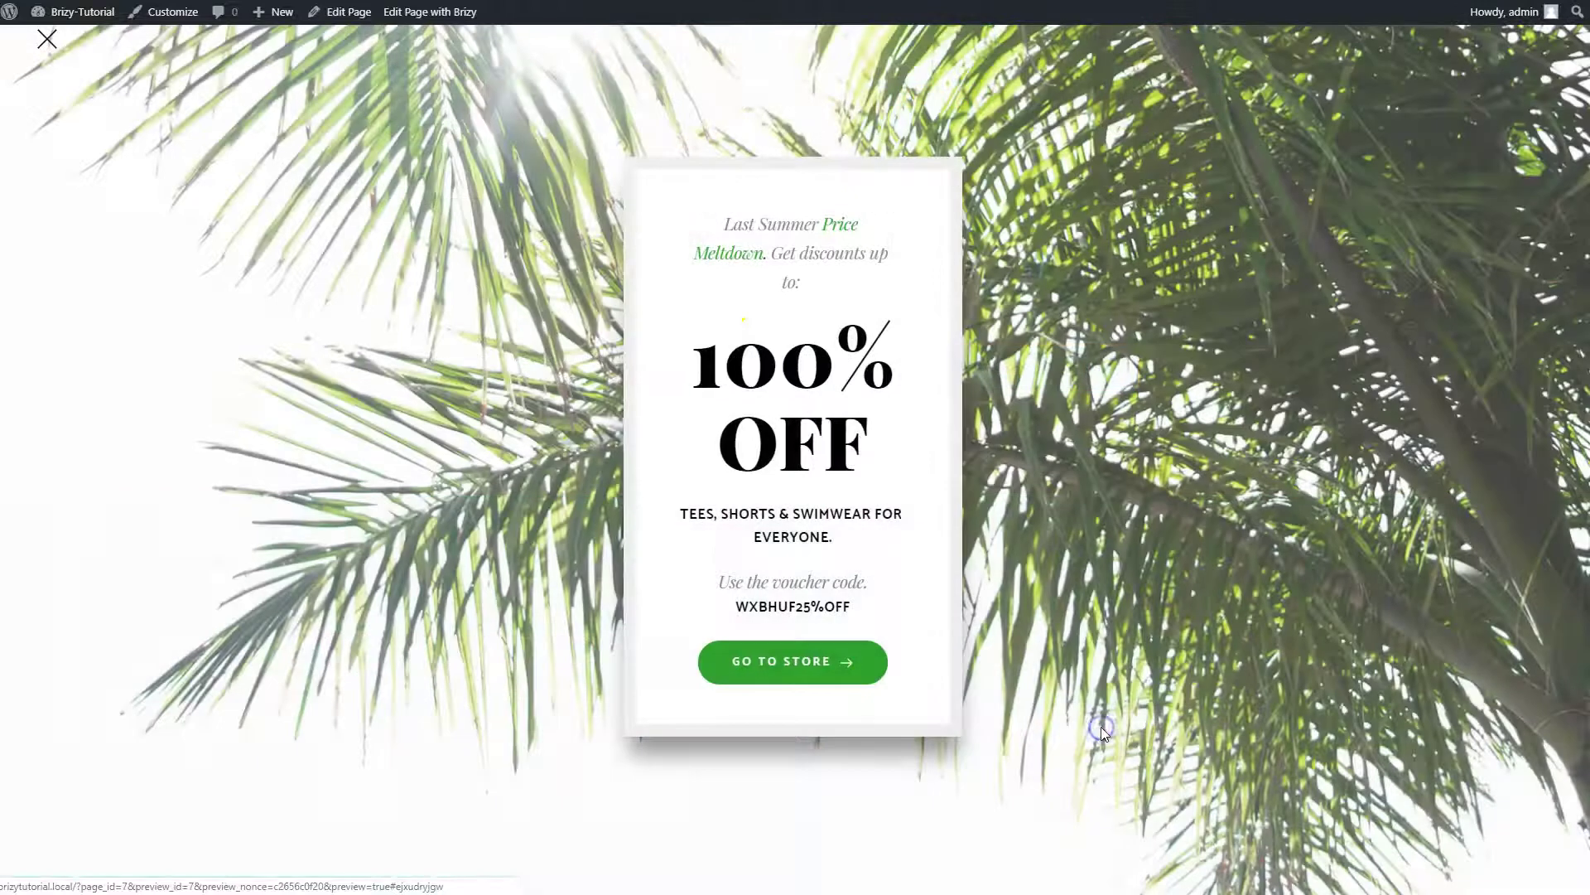
left_click_drag(674, 323, 848, 381)
left_click(866, 385)
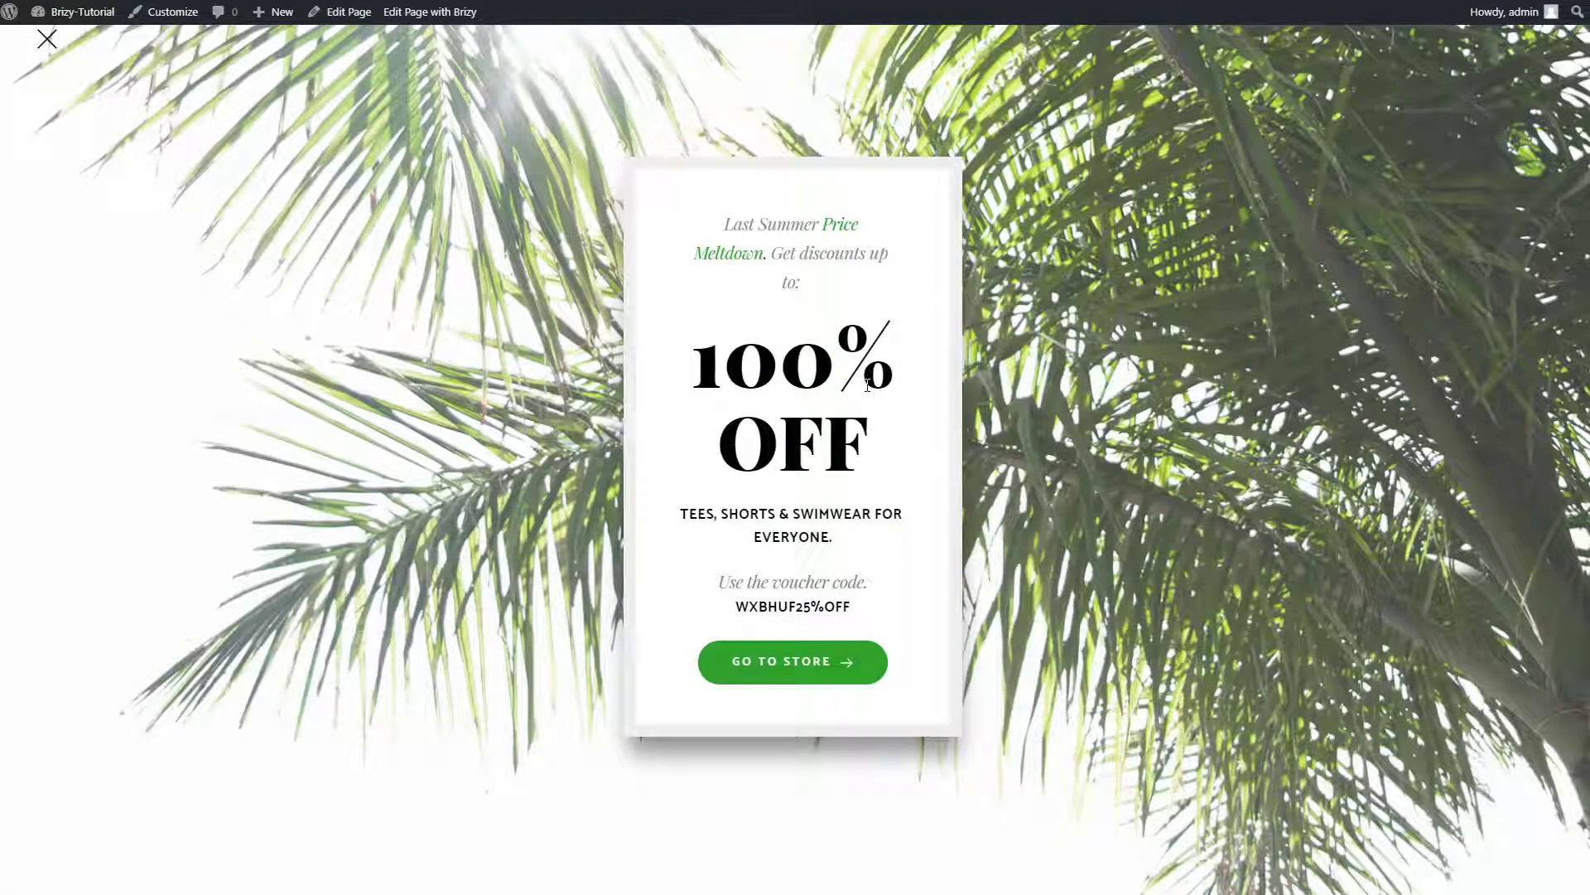
Step: Relink the Donate Now button to the global palm-tree popup from Global Blocks
left_click(50, 41)
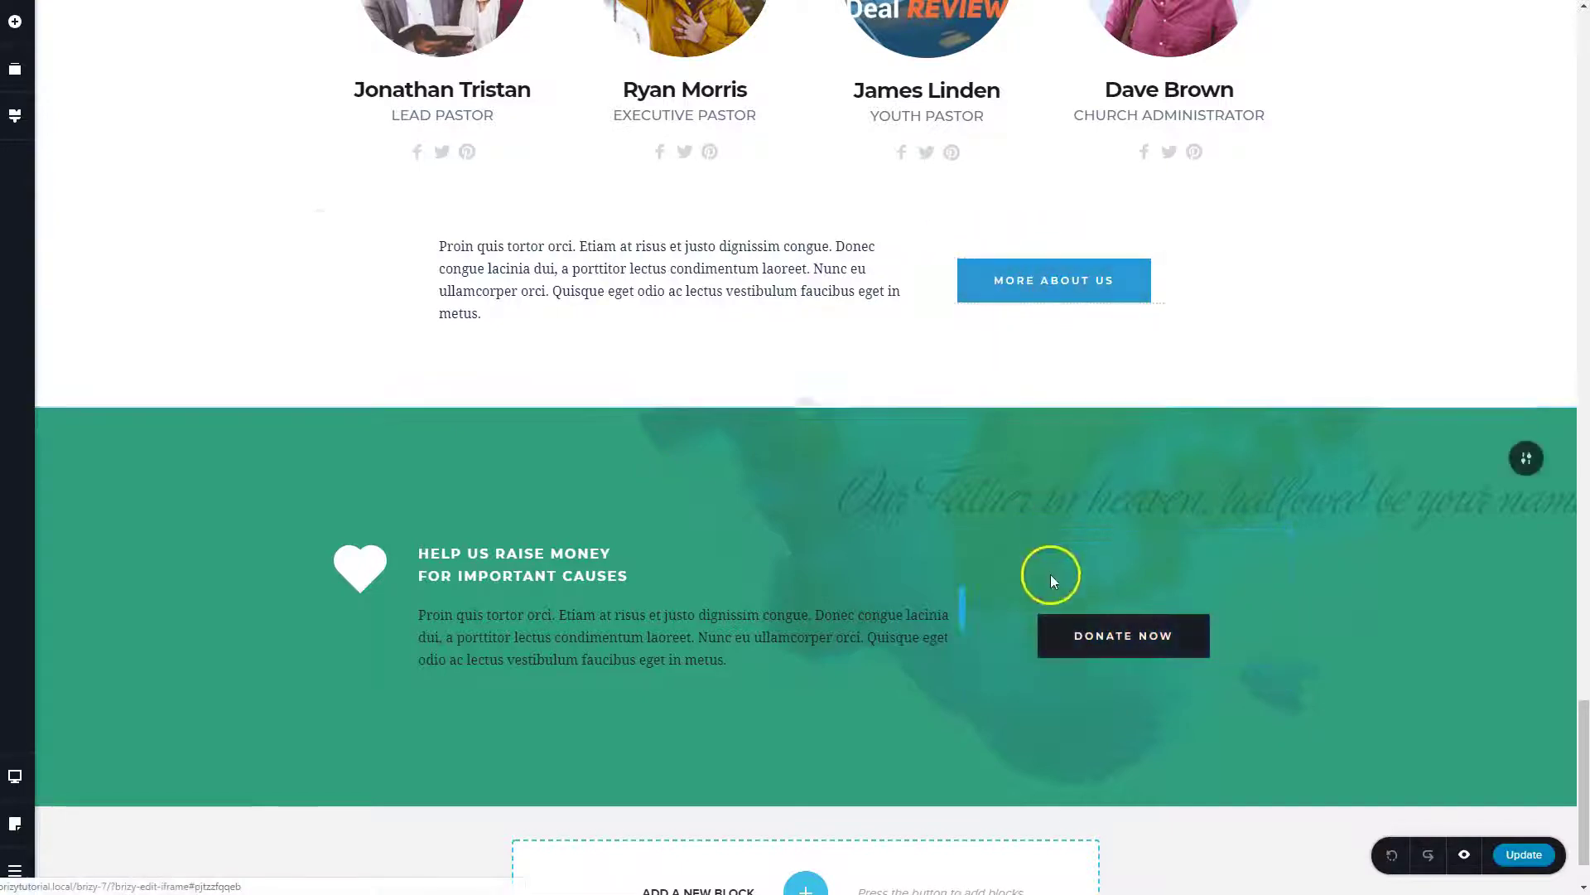
left_click(1076, 635)
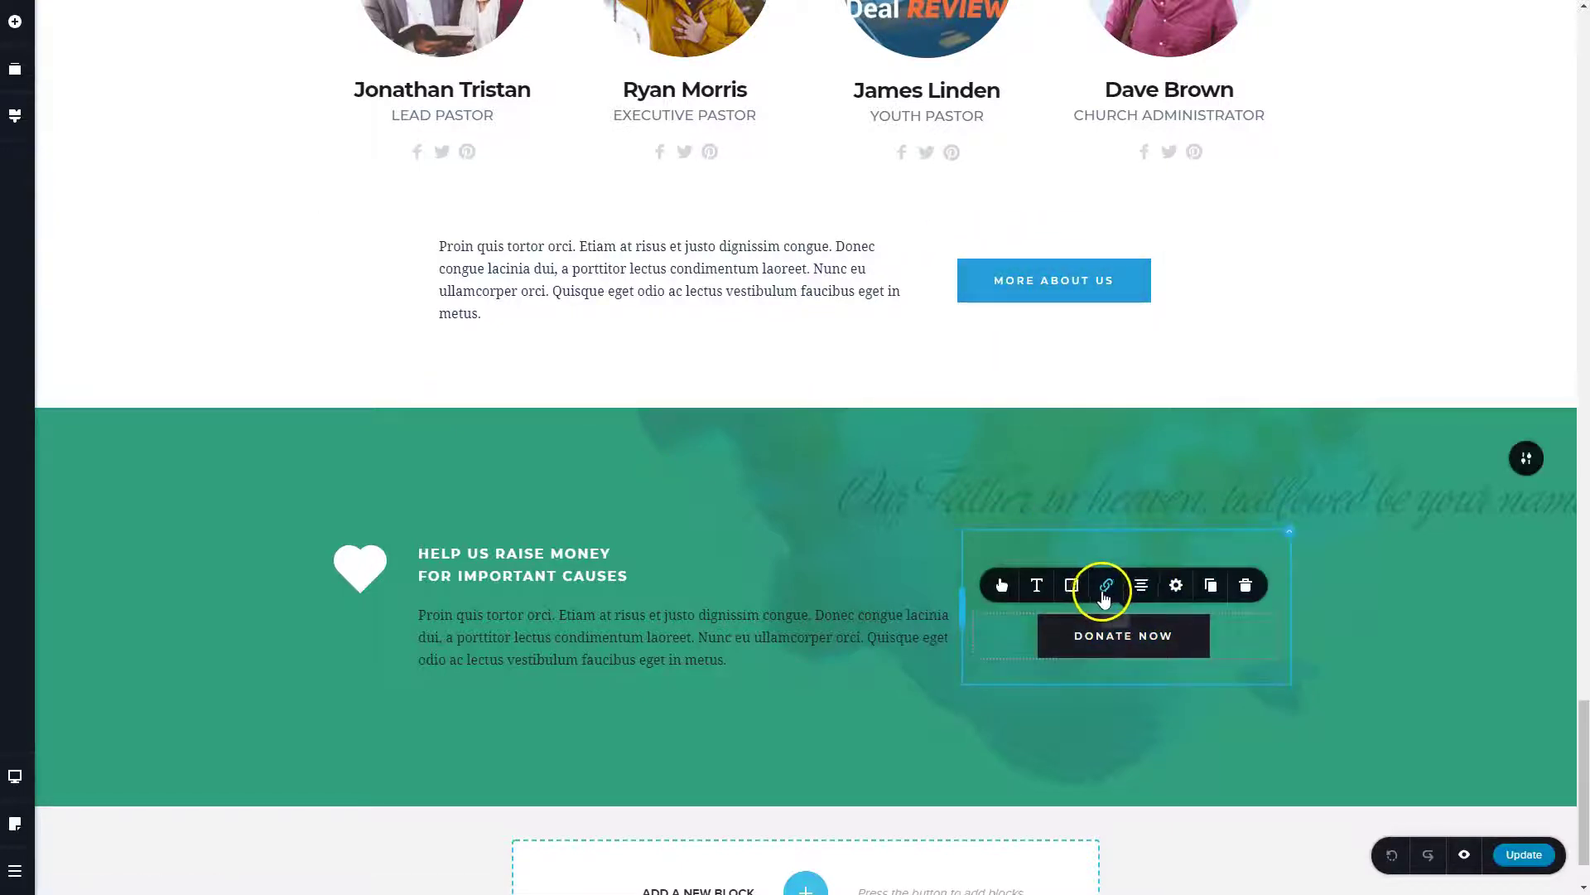
left_click(1107, 587)
left_click(1195, 480)
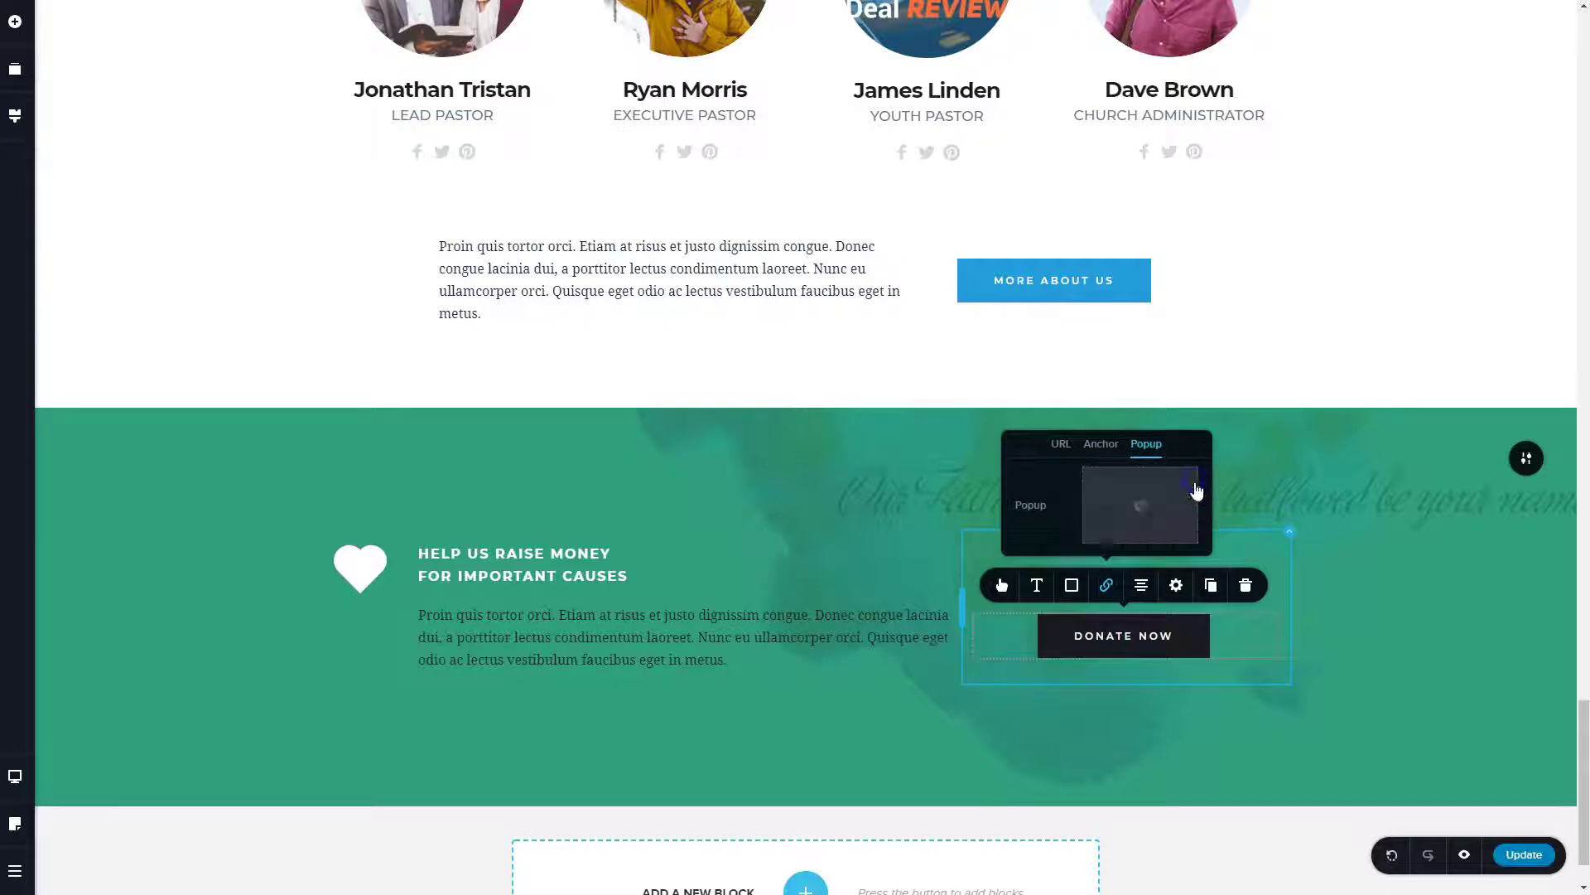
left_click(1135, 500)
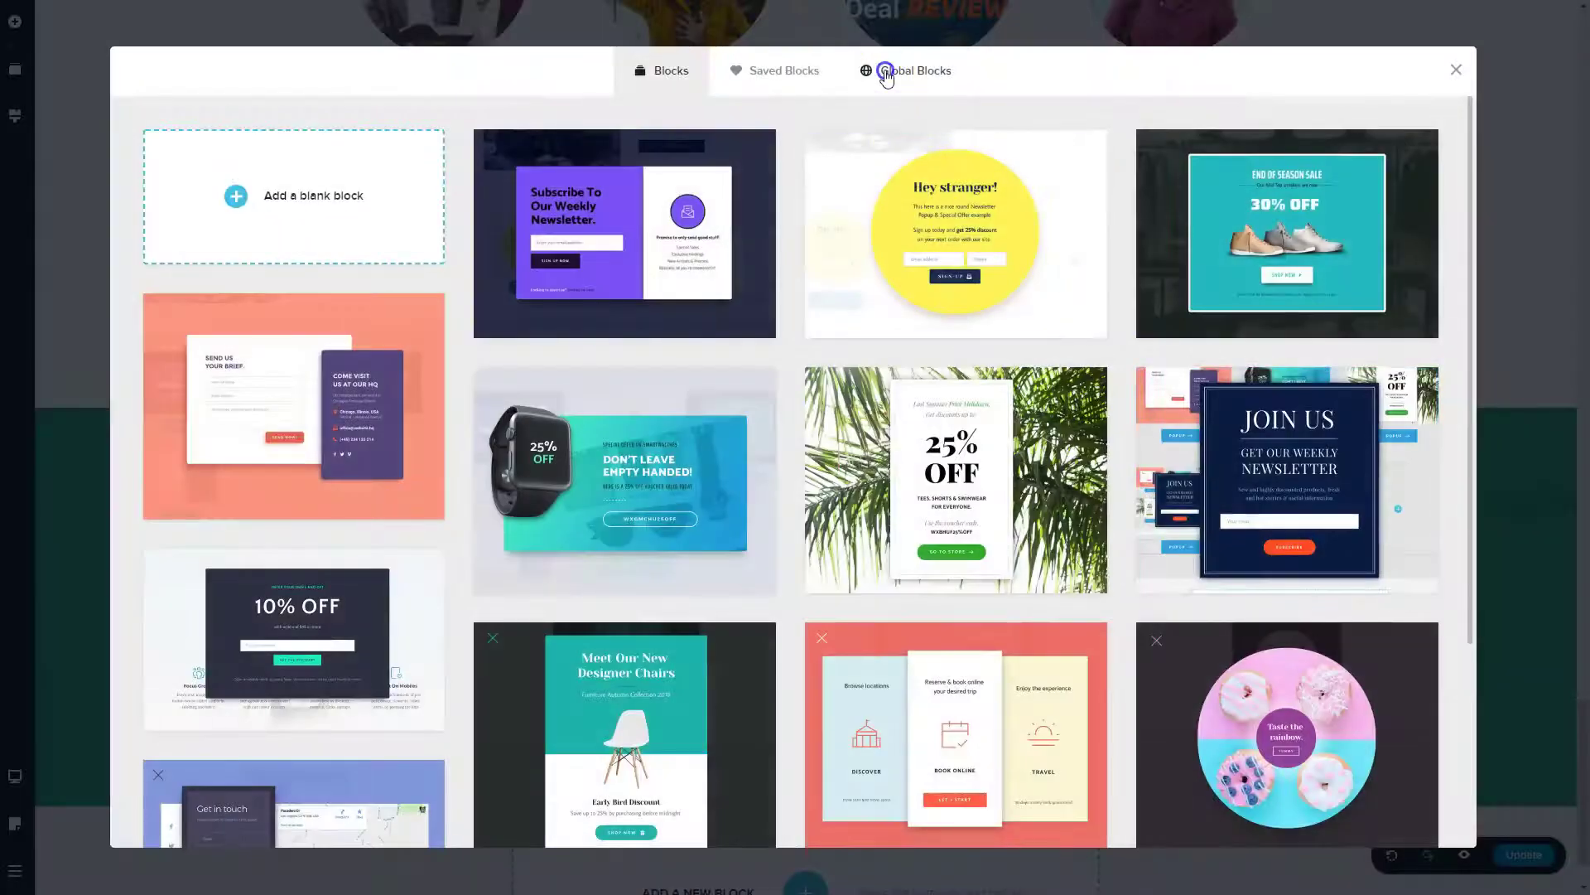
left_click(878, 71)
left_click(324, 189)
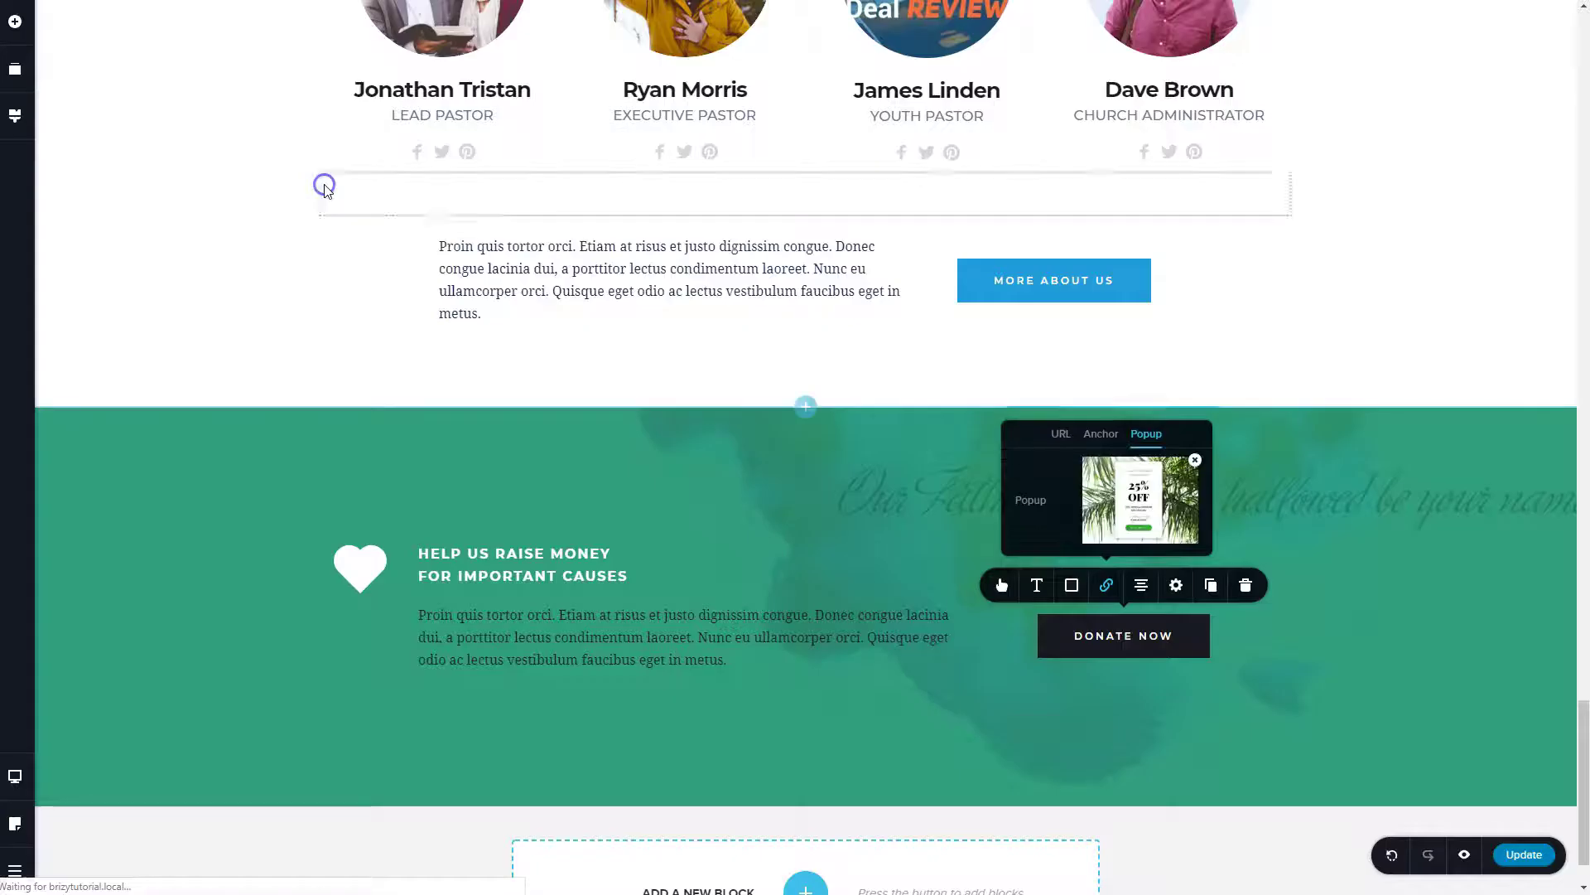
Step: Edit the linked popup's headline from 50% OFF to 100% OFF and save
left_click(1144, 507)
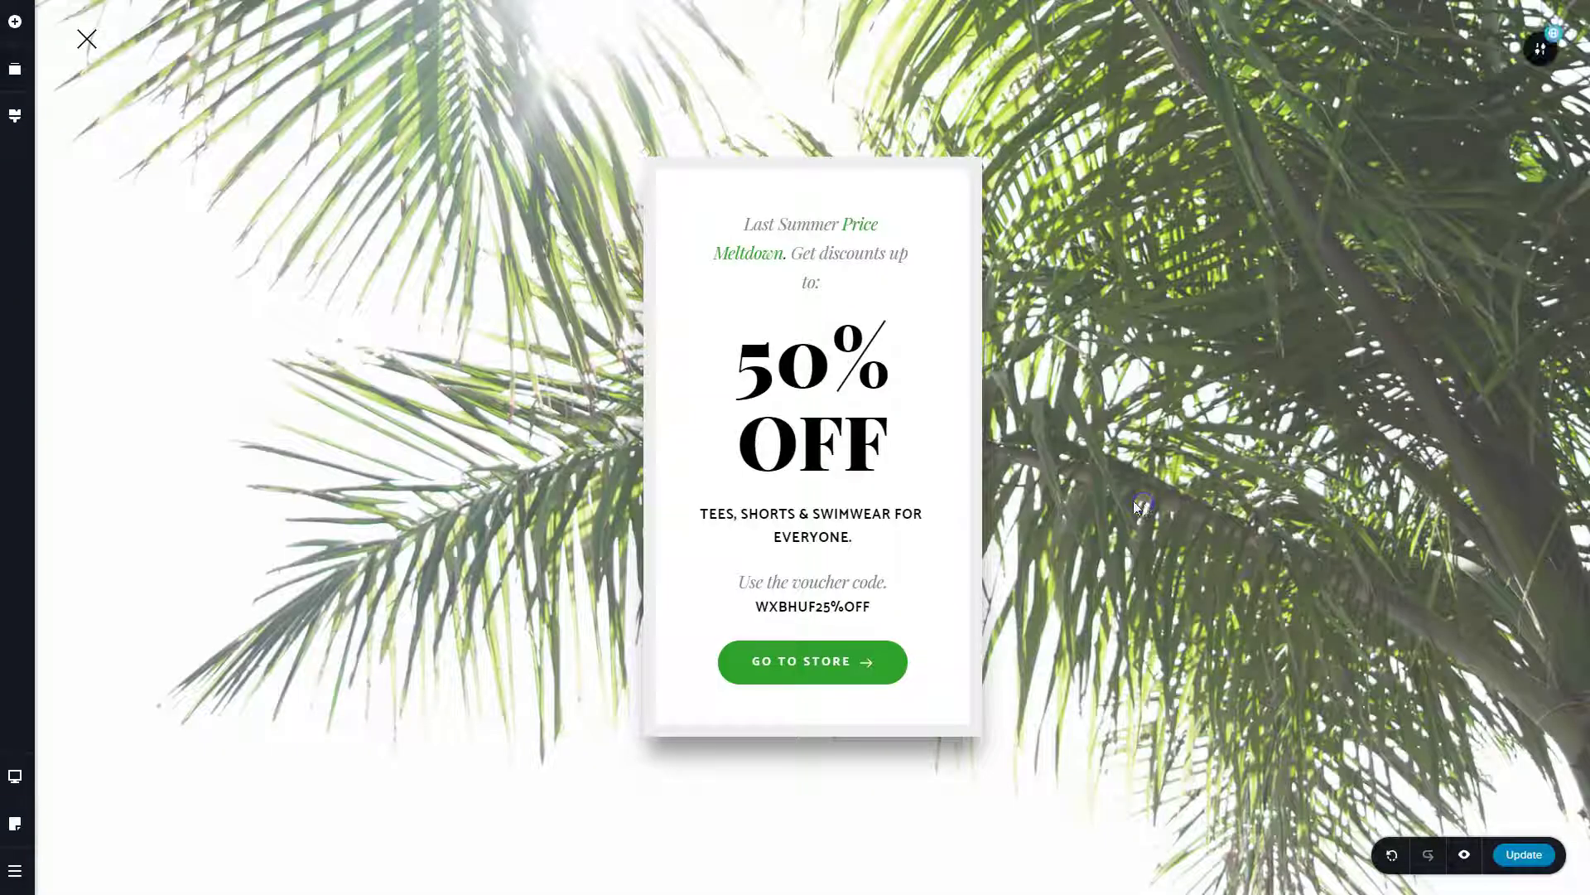
left_click(777, 370)
double_click(769, 368)
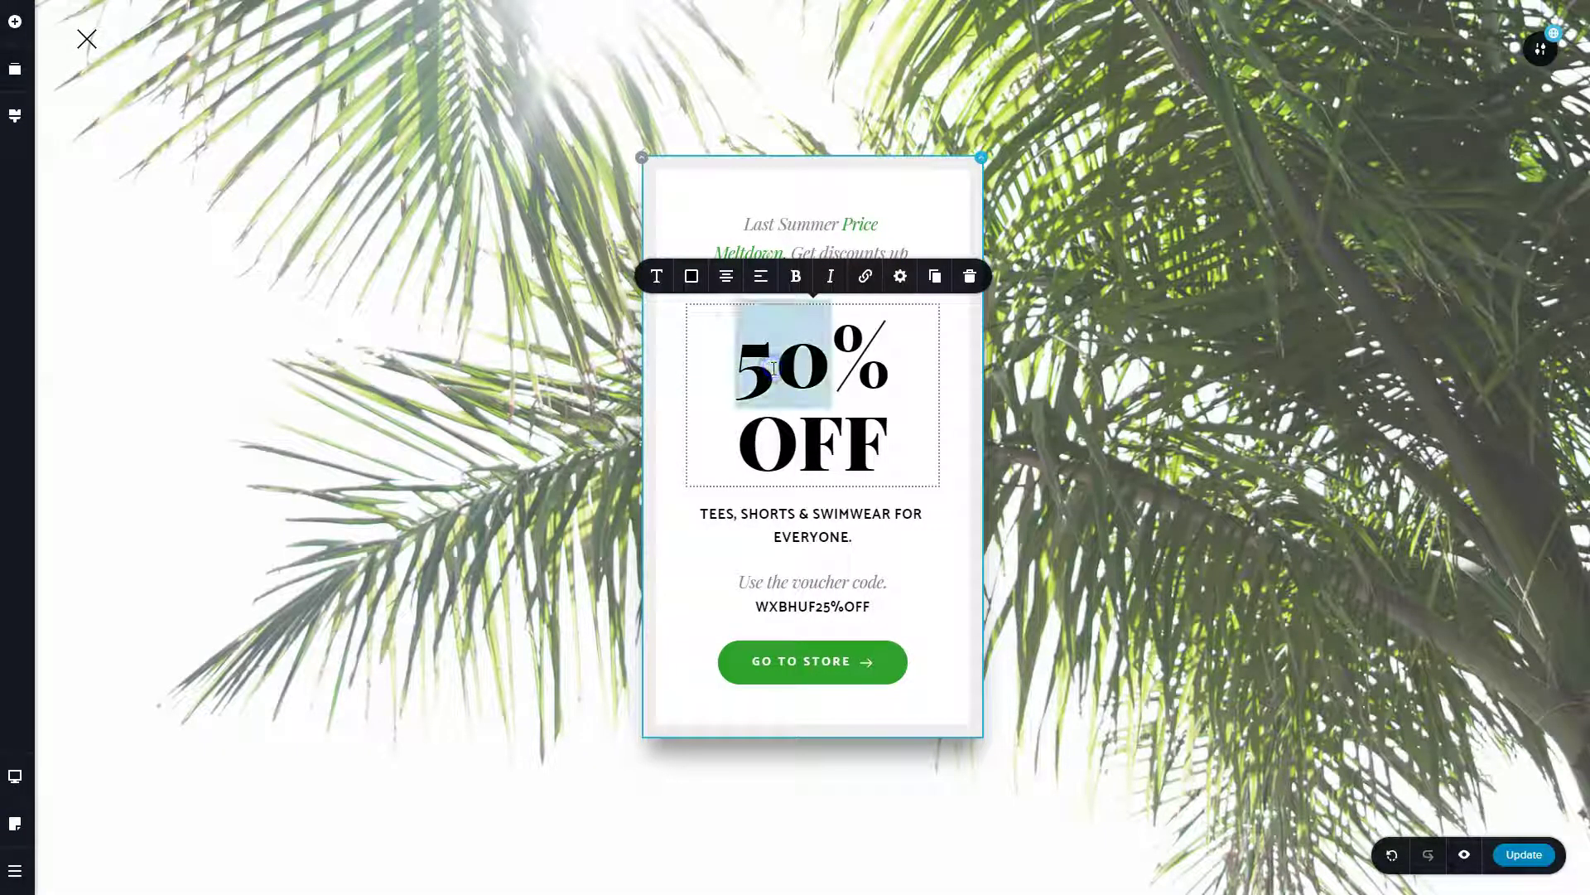
type("100")
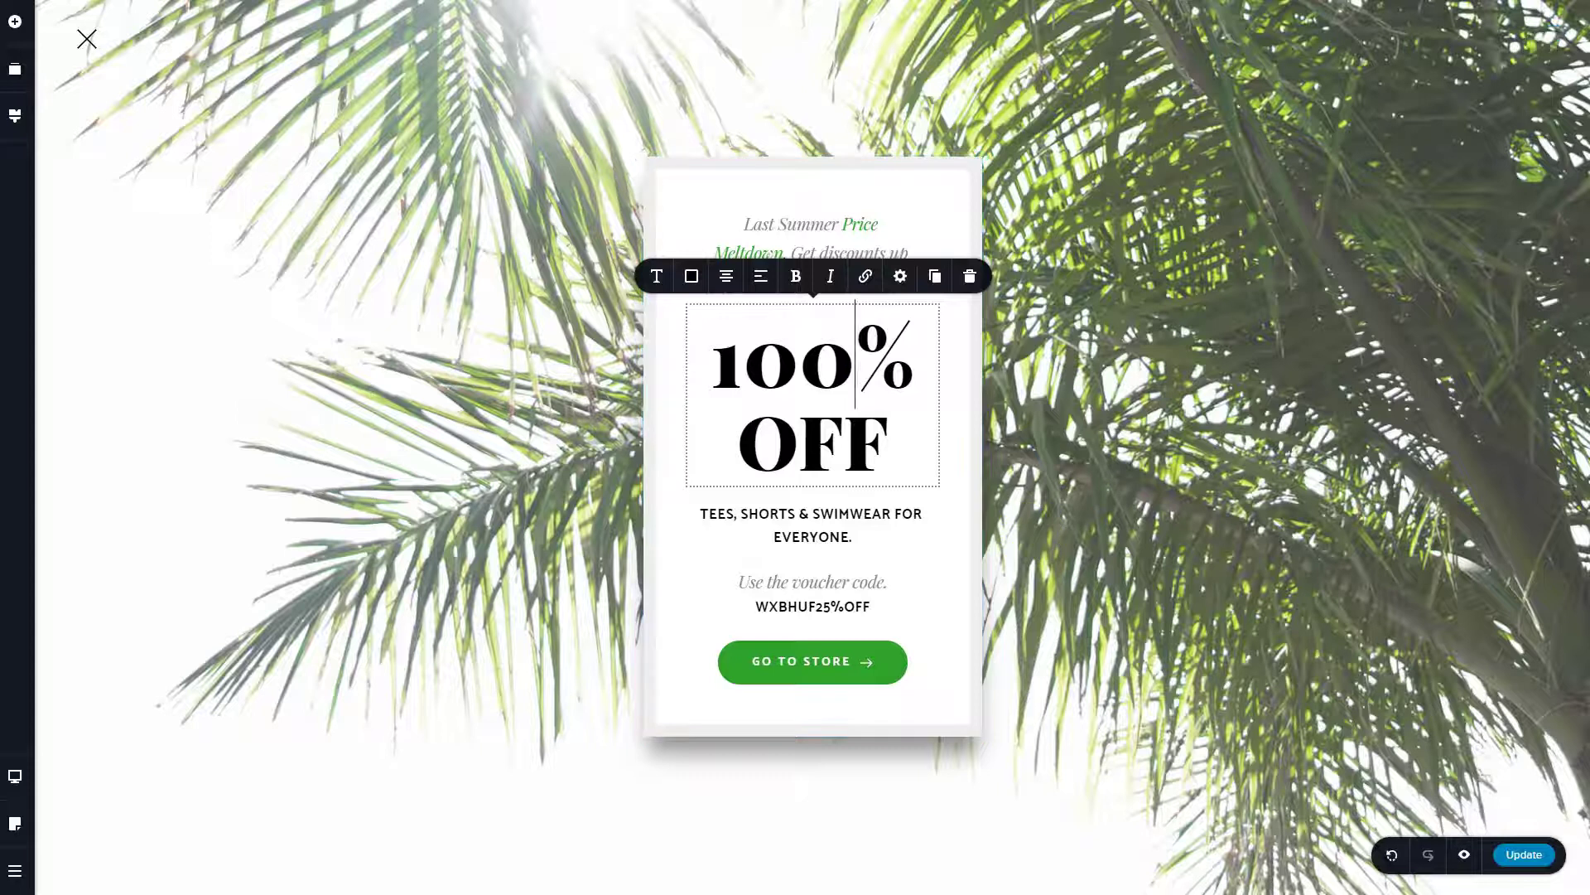
left_click(1526, 856)
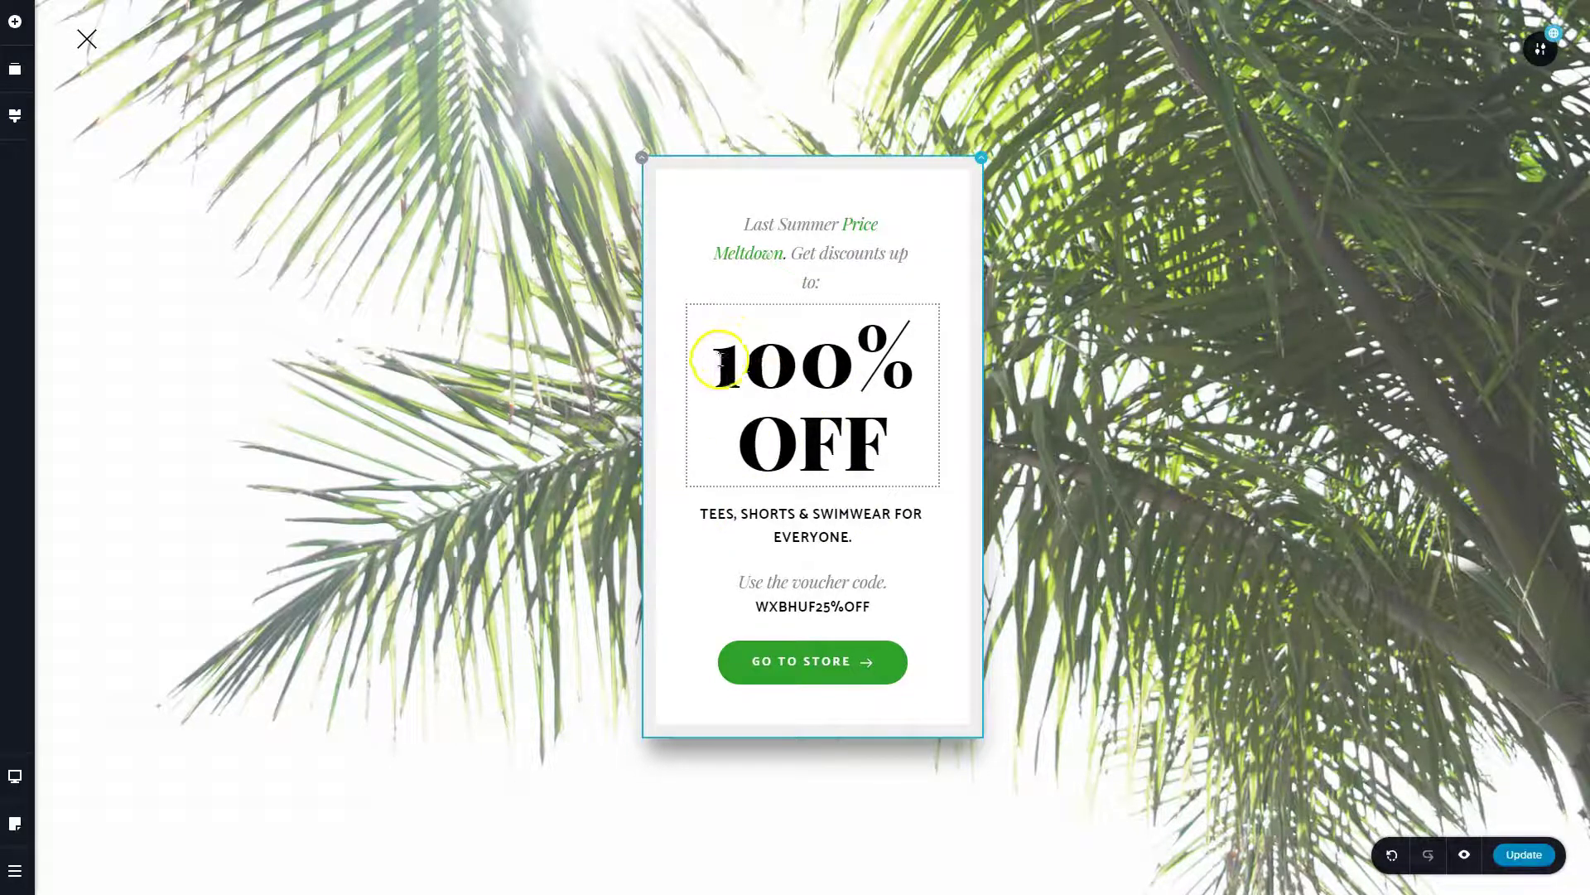
Step: Confirm the More About Us button links to the palm-tree popup reading 100% OFF
left_click(95, 43)
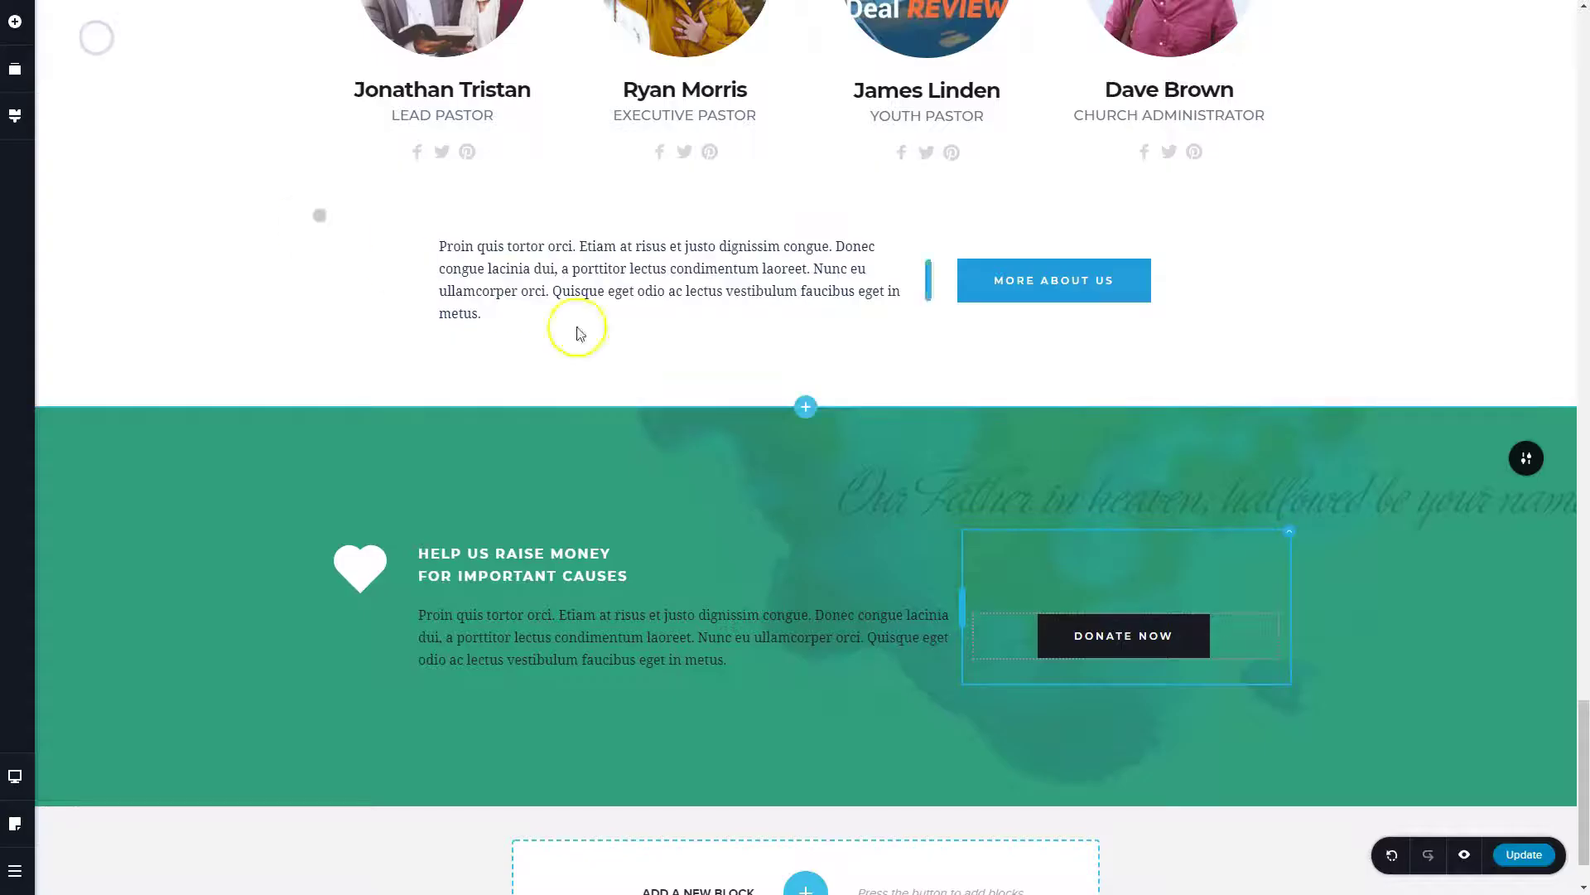
left_click(1003, 304)
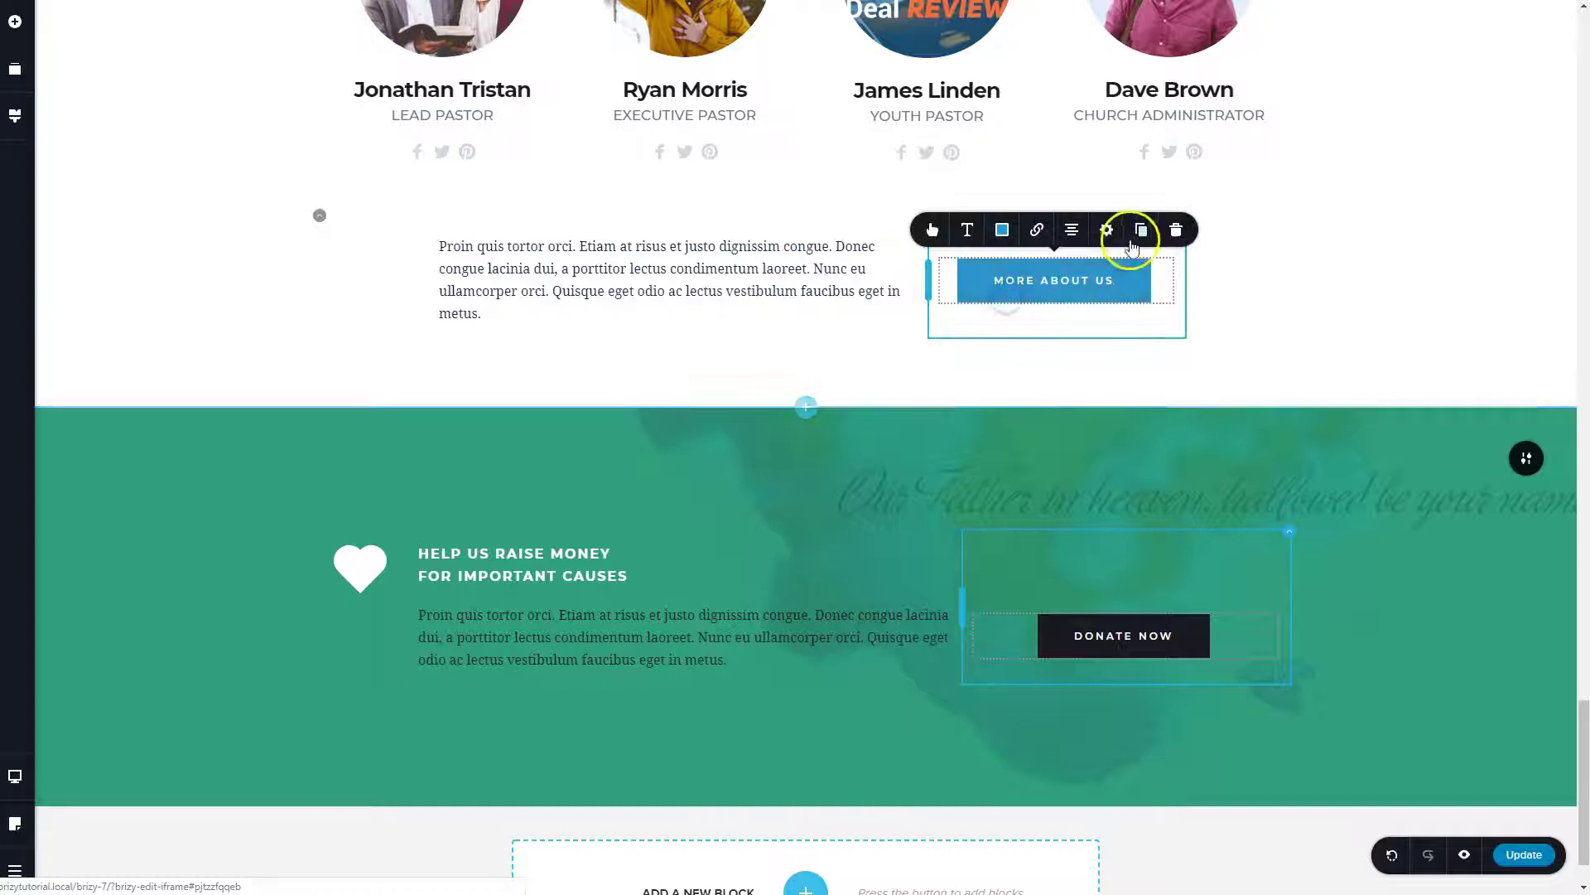
left_click(1039, 232)
left_click(1067, 159)
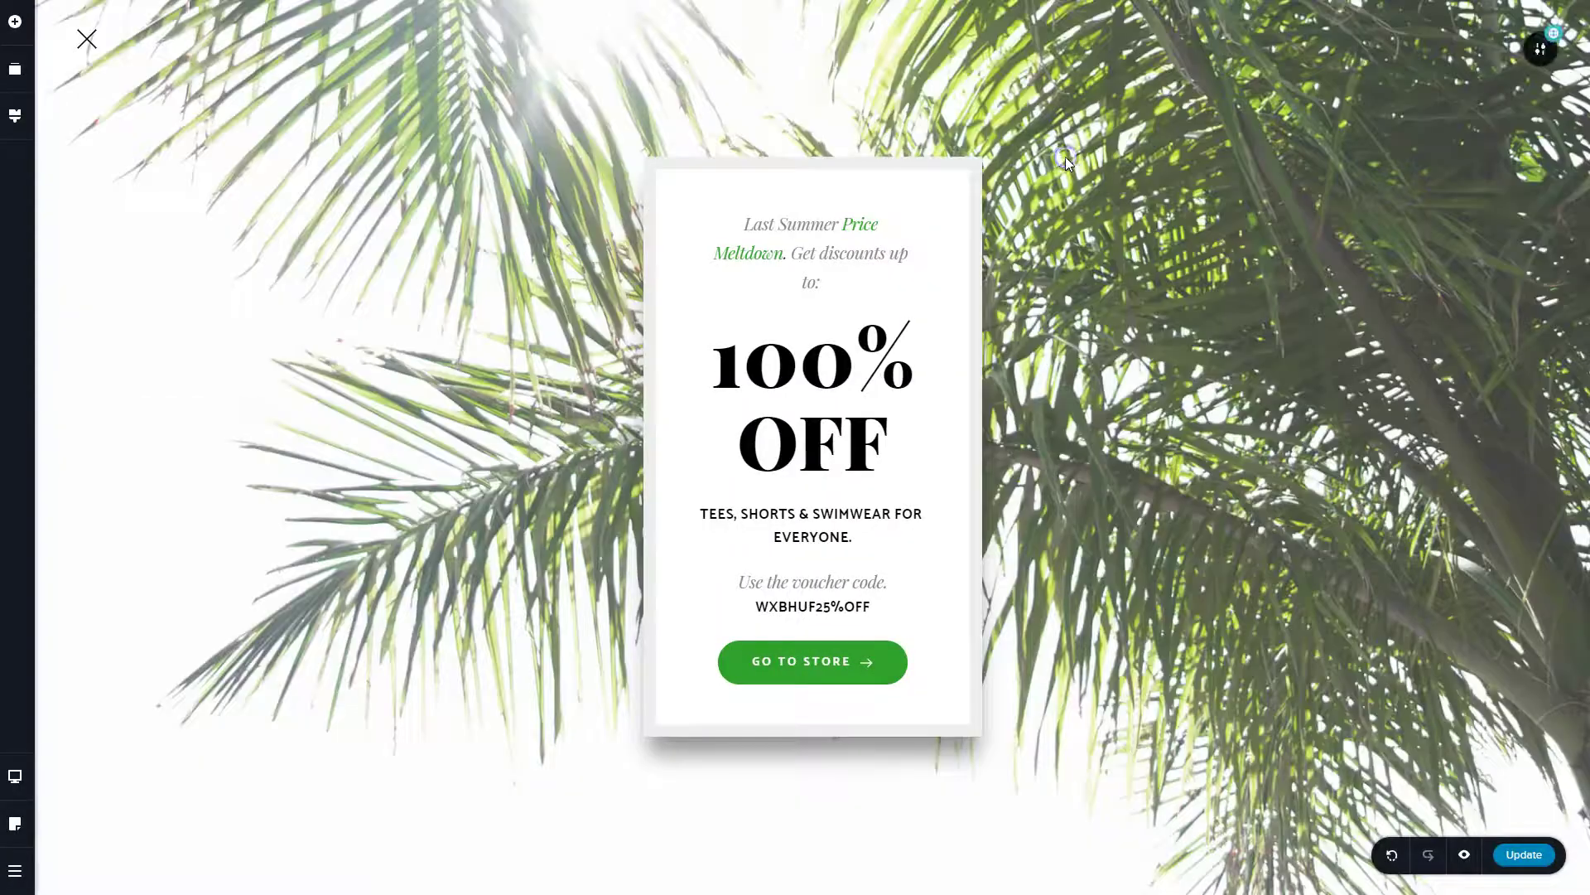
left_click(742, 359)
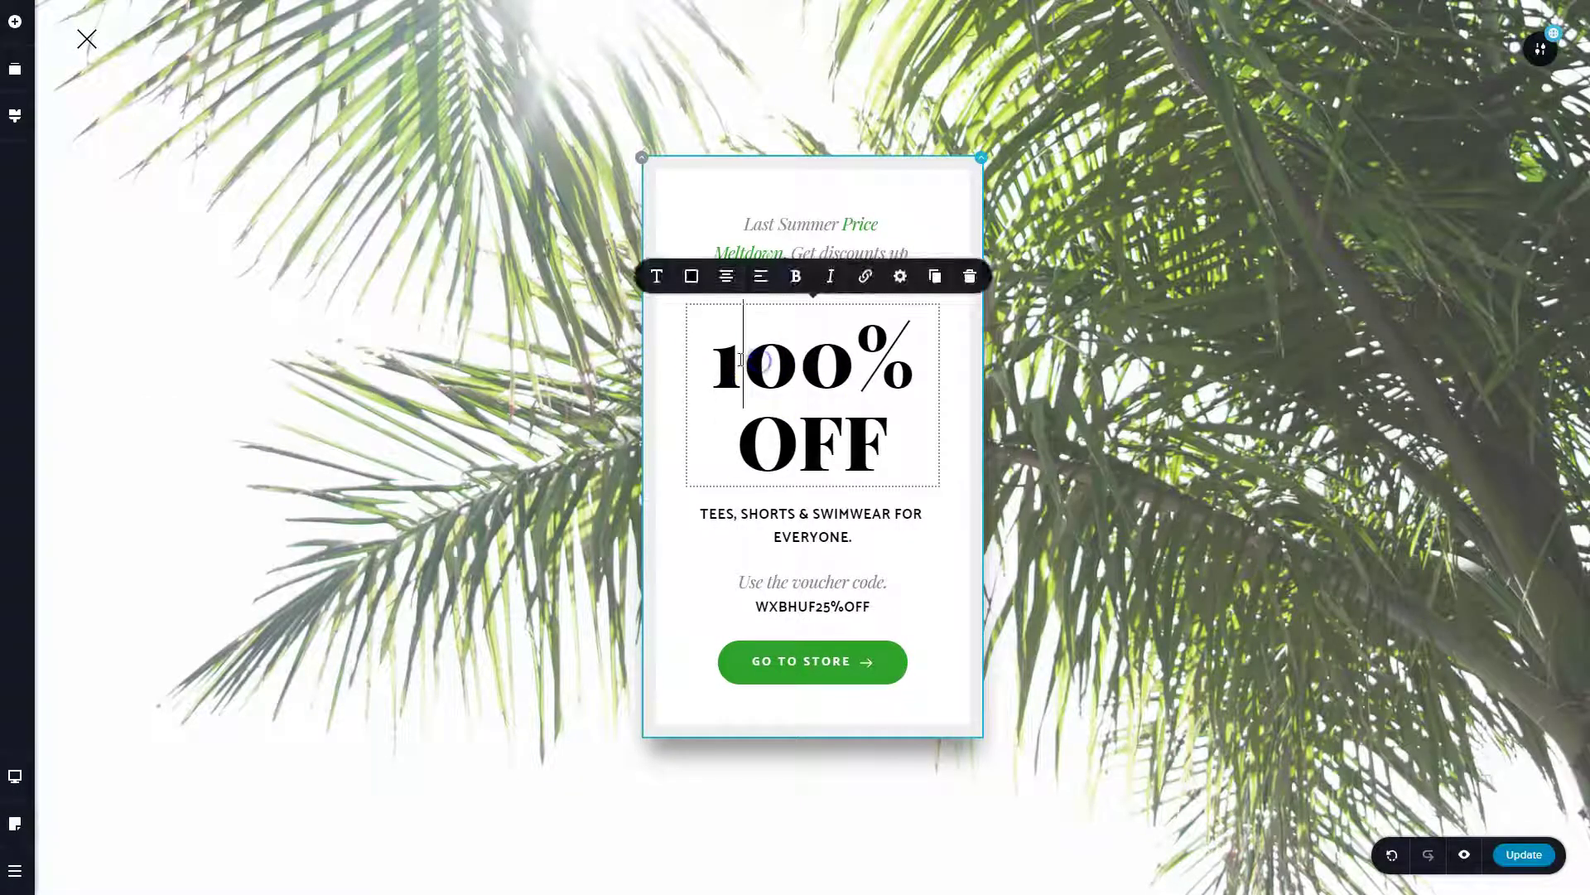
left_click(84, 39)
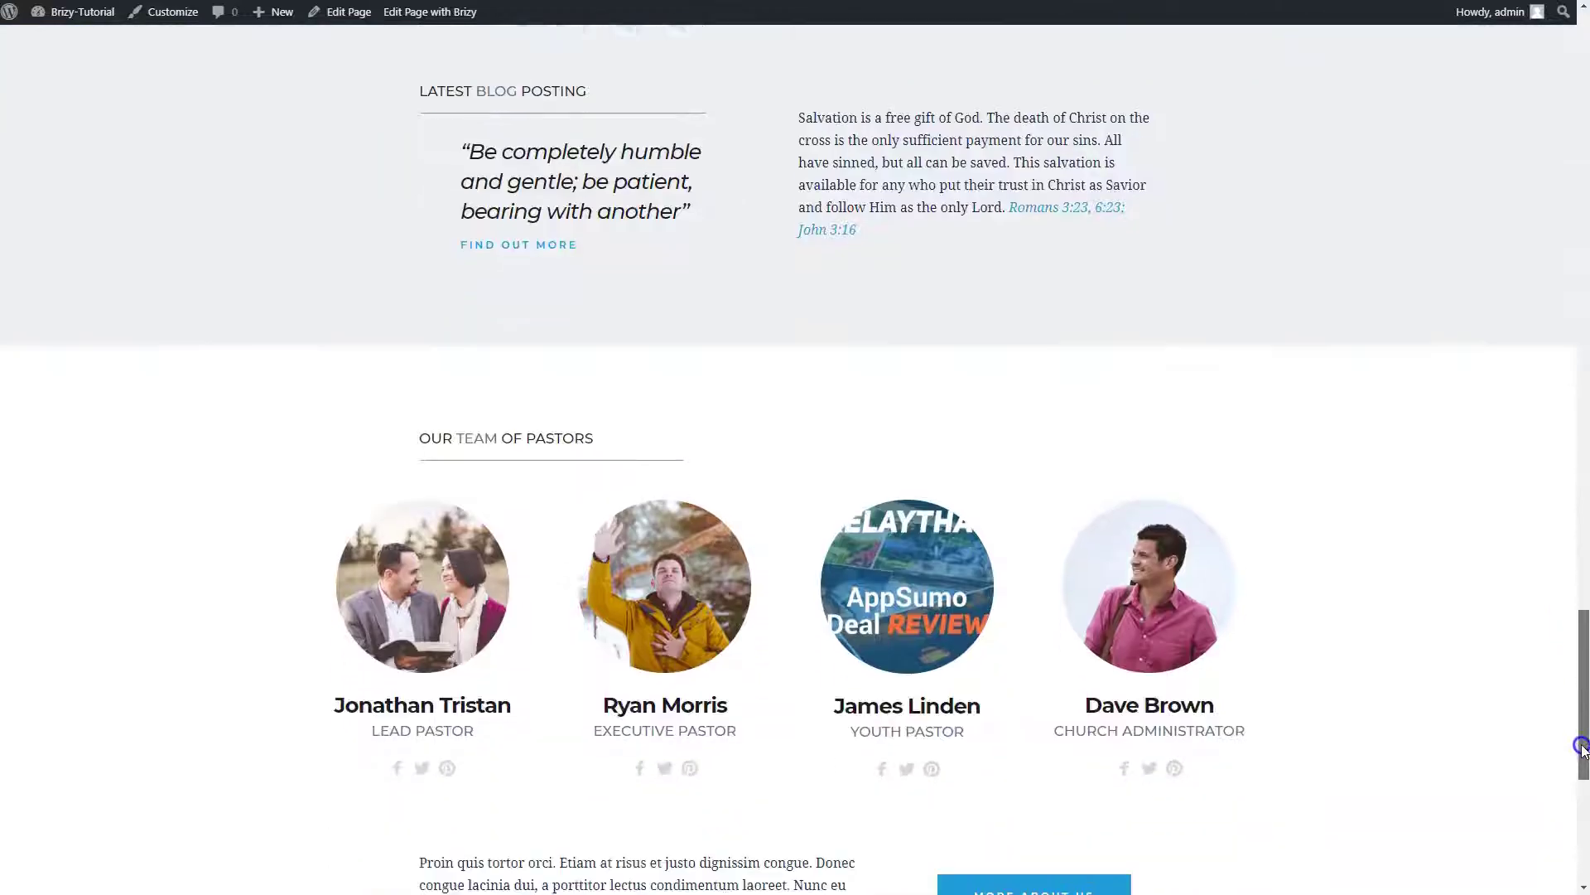
Step: On the live page, open the popup from More About Us, then again from Donate Now
scroll(996, 373, "down", 7)
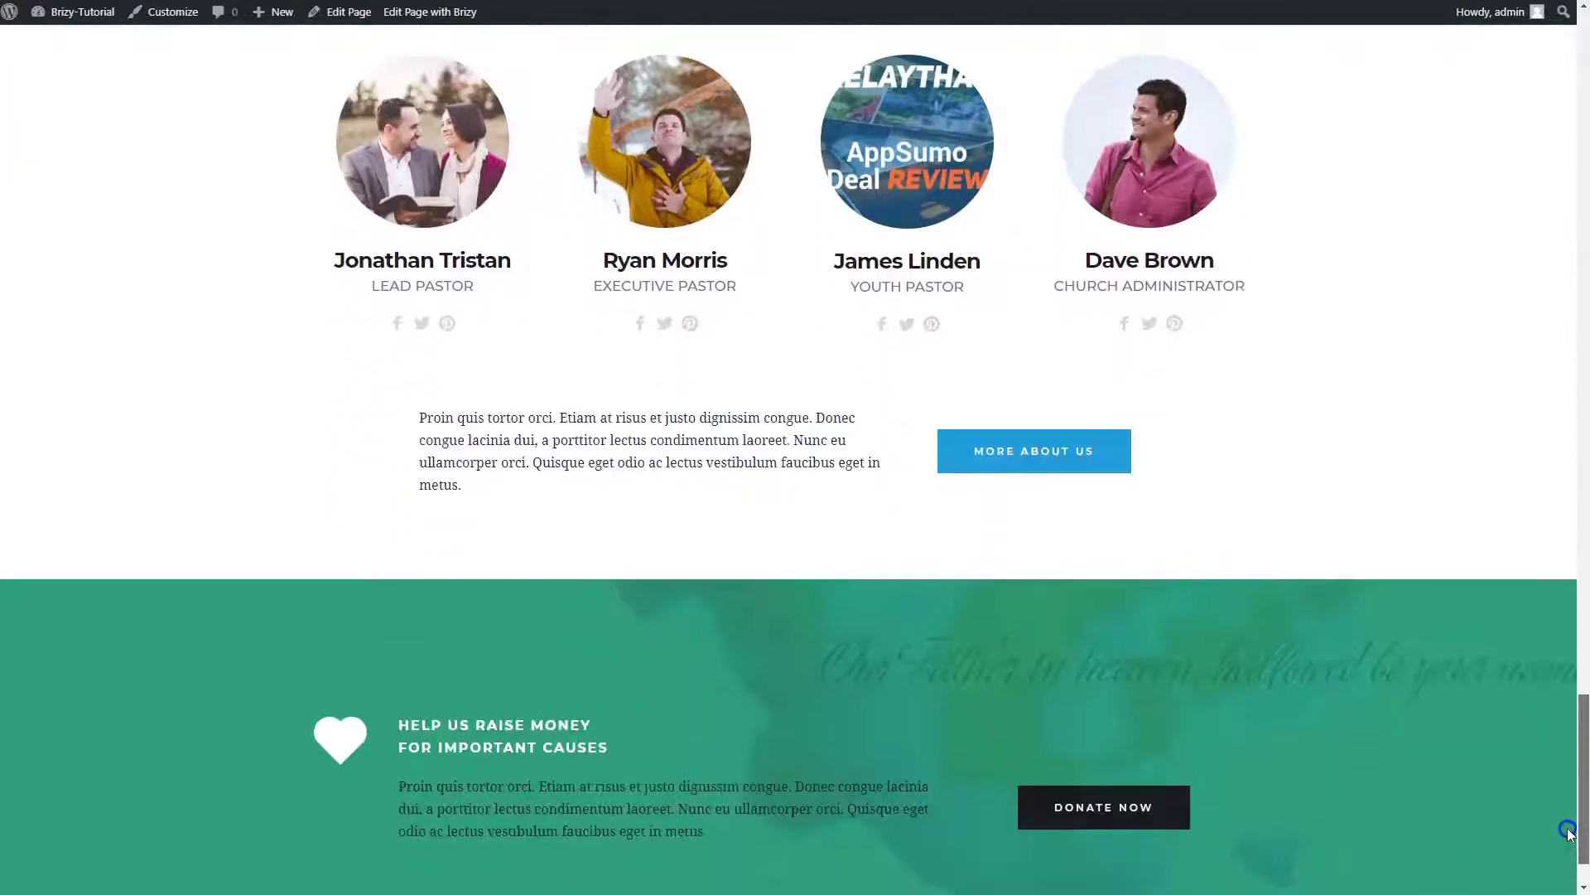
left_click(996, 373)
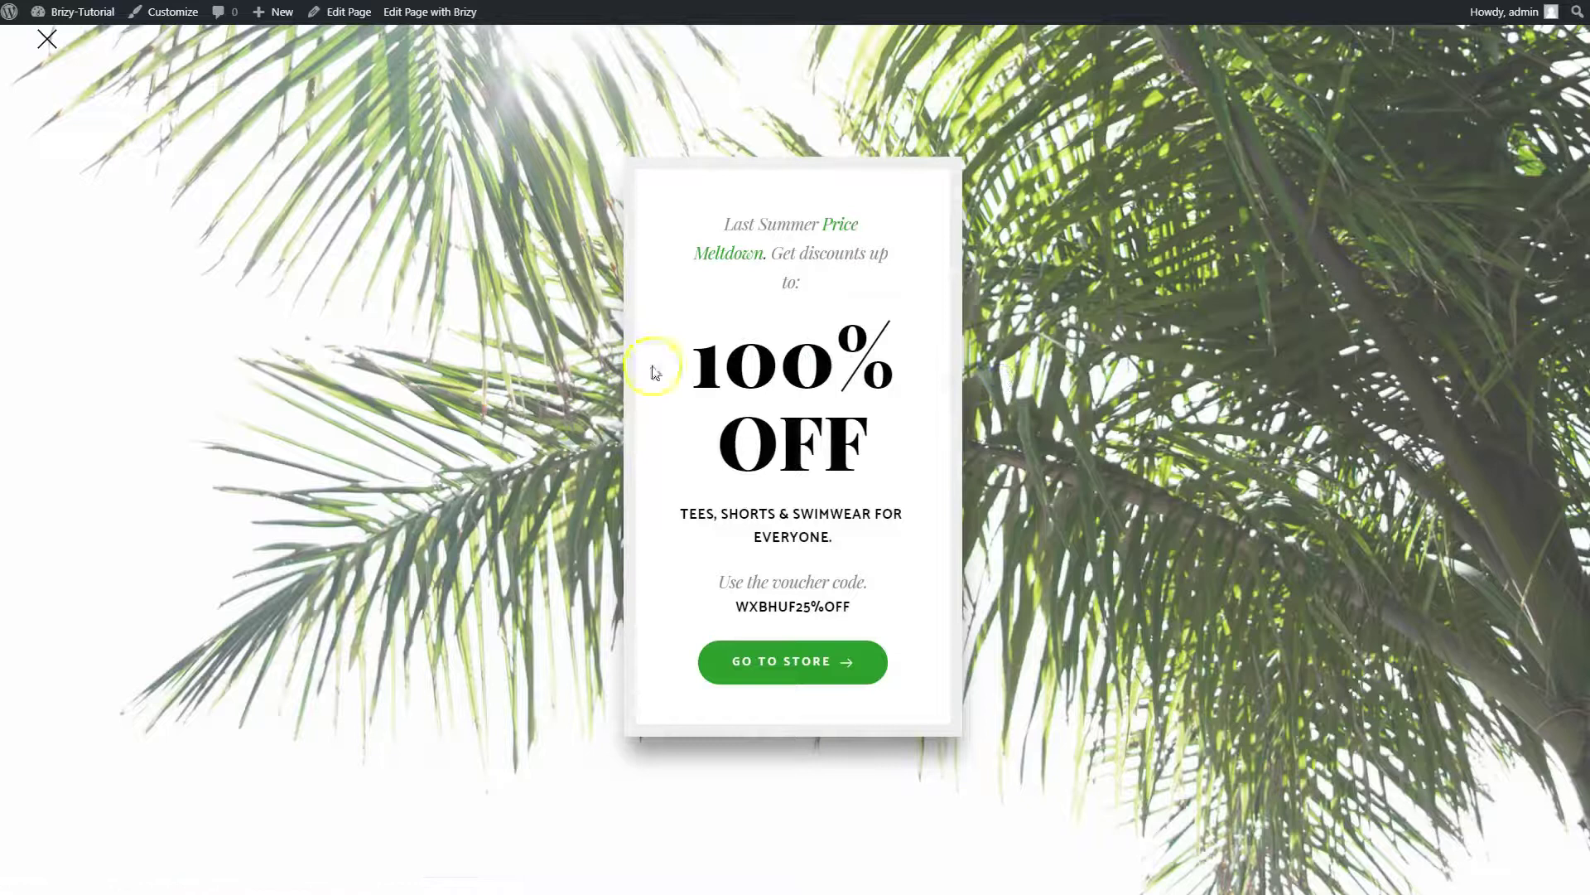
mouse_move(14, 41)
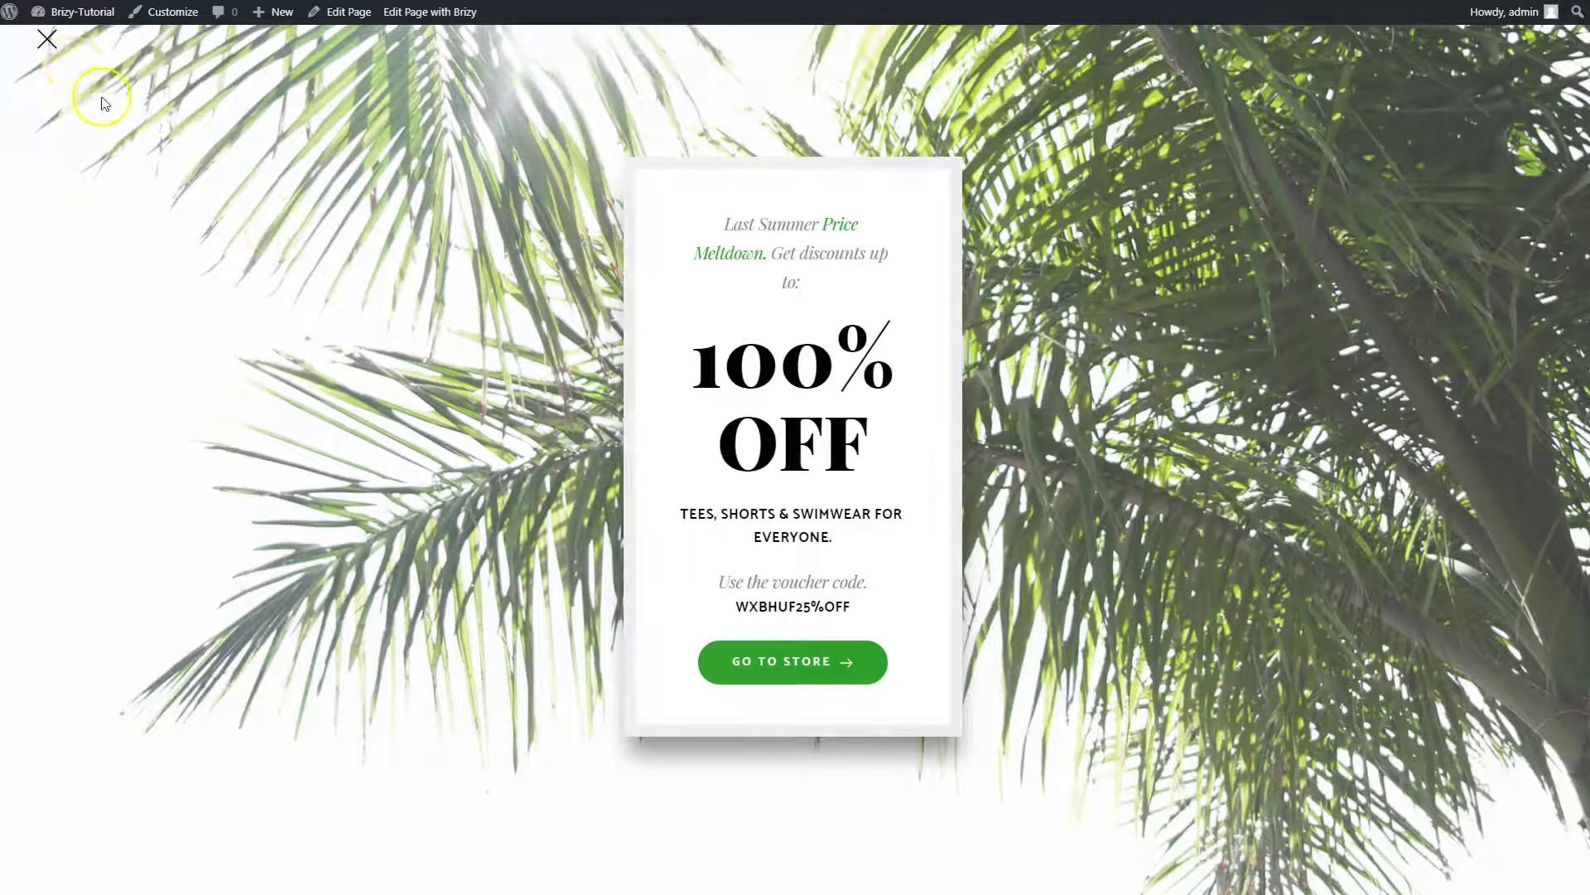
left_click(50, 46)
left_click(1101, 728)
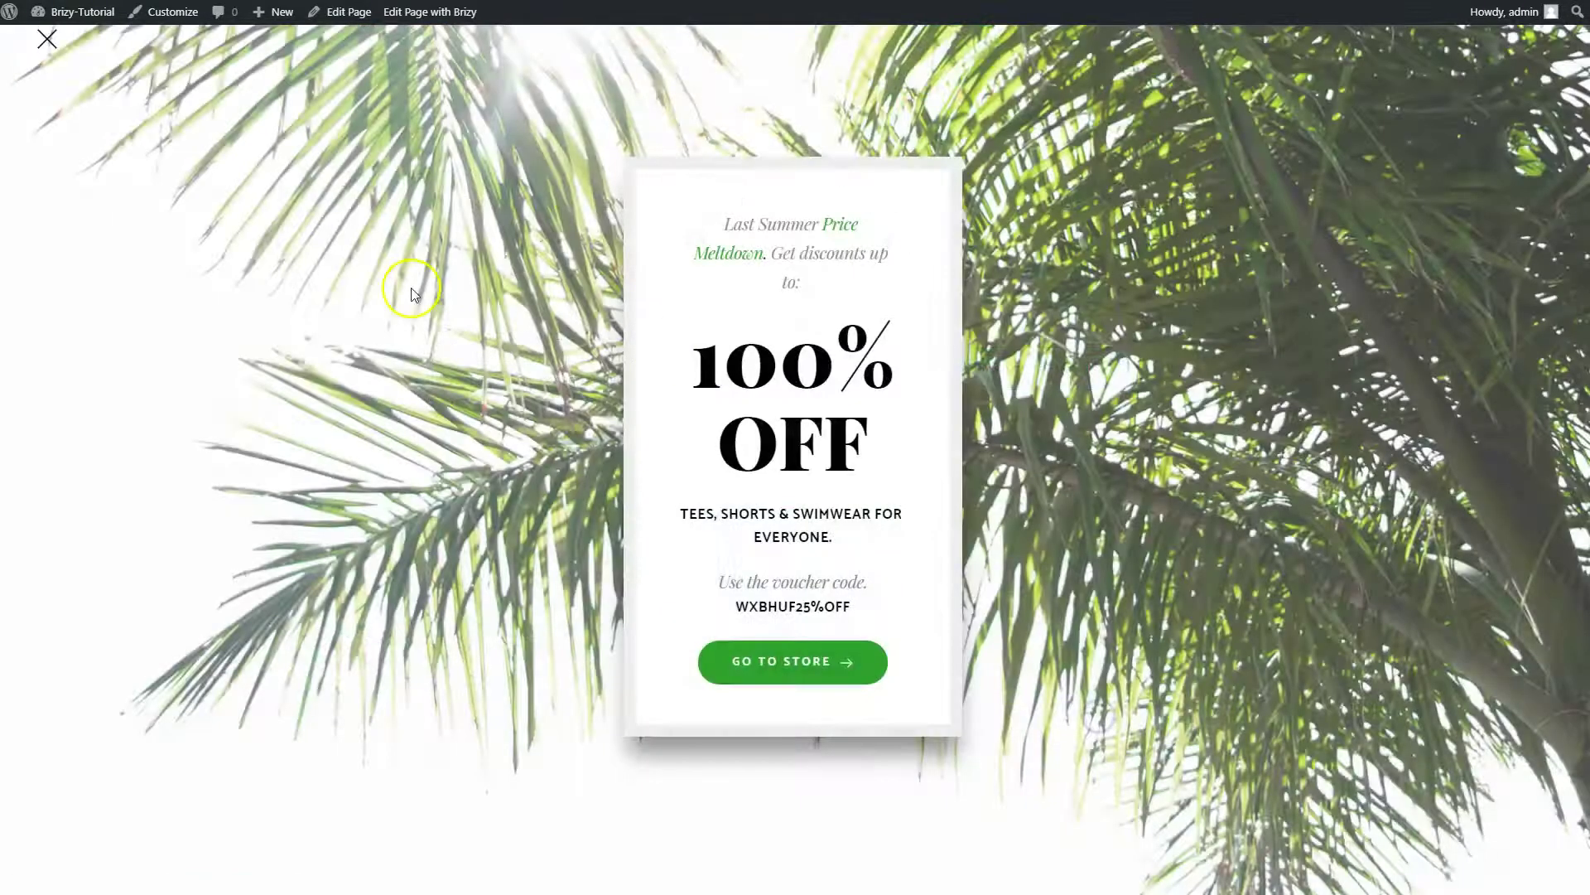
Step: Click outside the 100% OFF popup to reveal the pastors team and donation sections
left_click(408, 291)
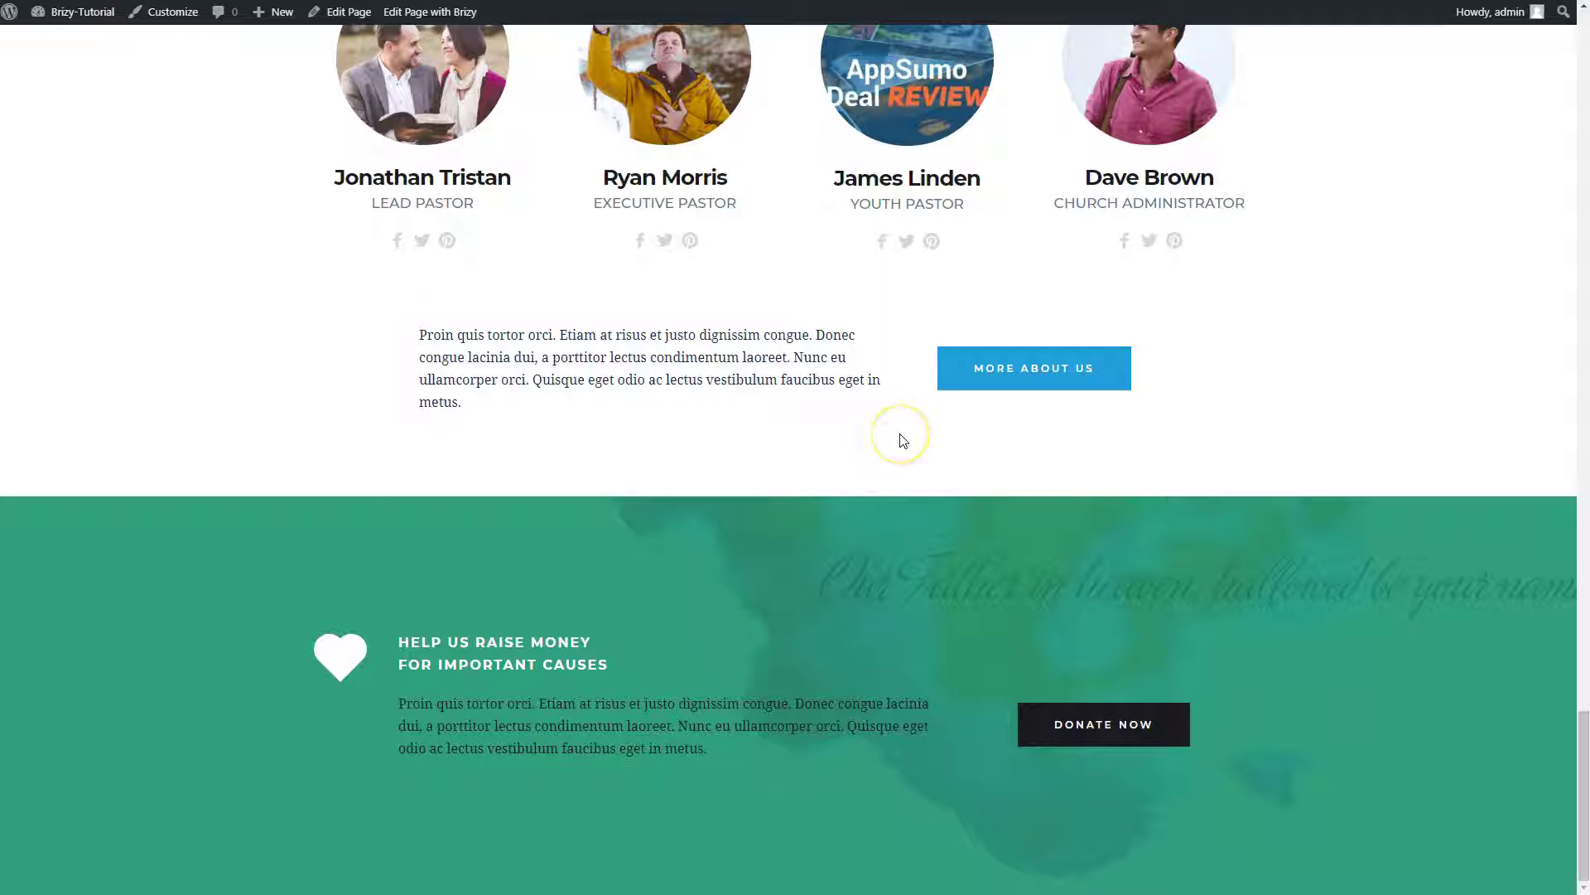